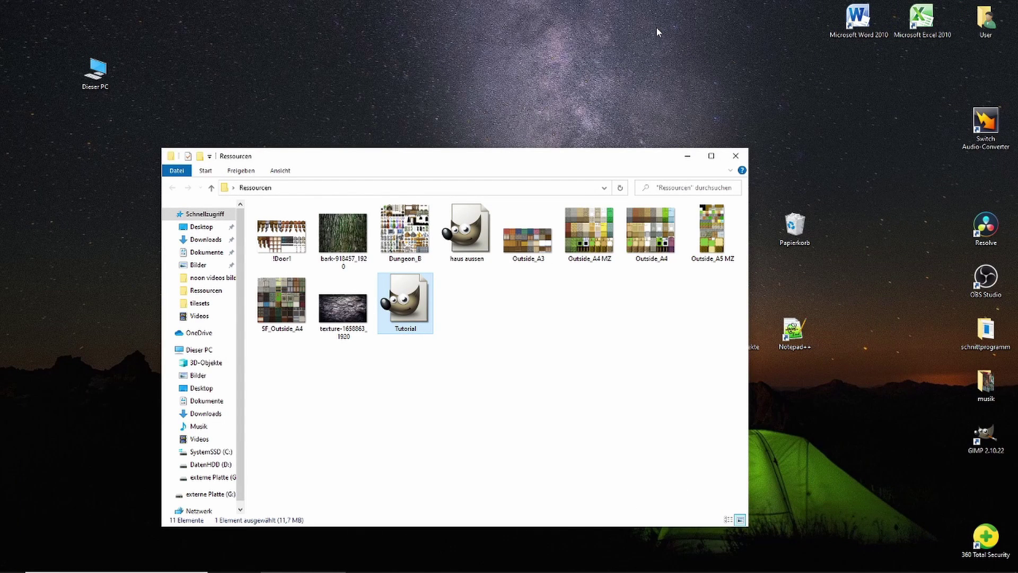
Open the Outside_A4 MZ tileset in GIMP and copy the 96 × 206 px grass-topped cliff block from its lower rows
click(587, 221)
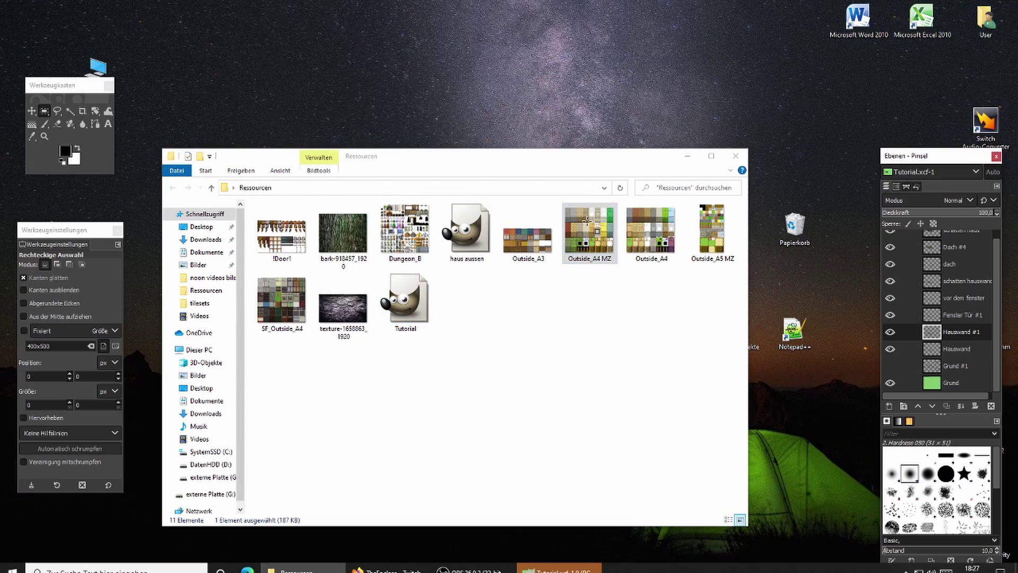
double_click(587, 221)
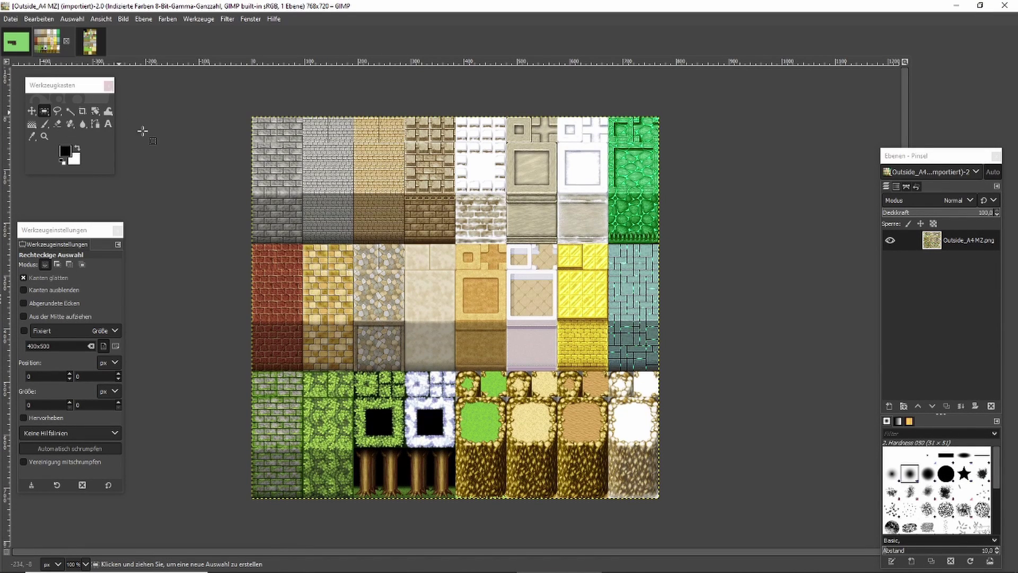
drag(456, 396, 507, 506)
ctrl+scroll(473, 388, up, 4)
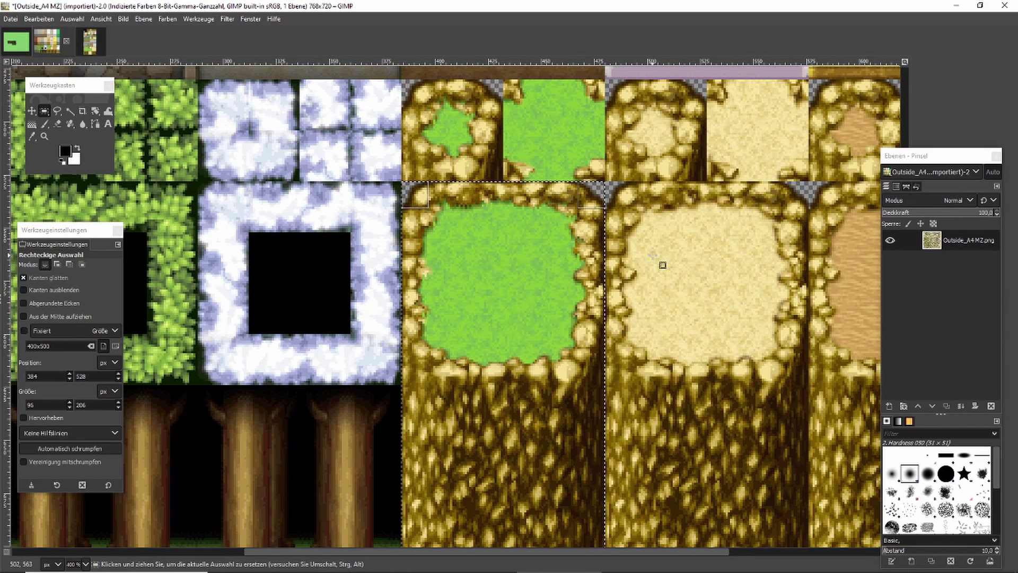
key(ctrl+c)
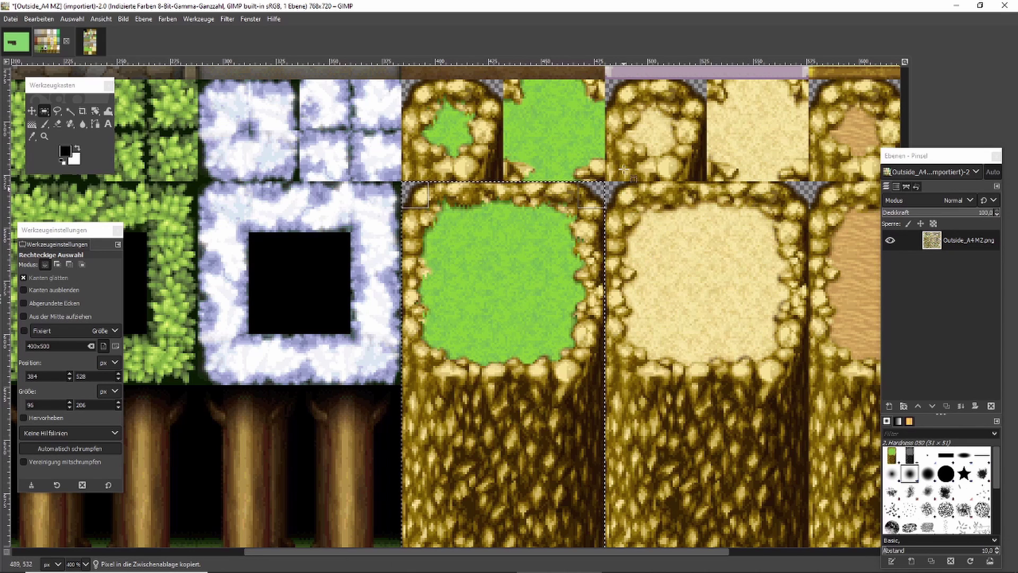
In the Tutorial.xcf image, add a transparent layer named Landschaft above the schatten haus layer
click(16, 41)
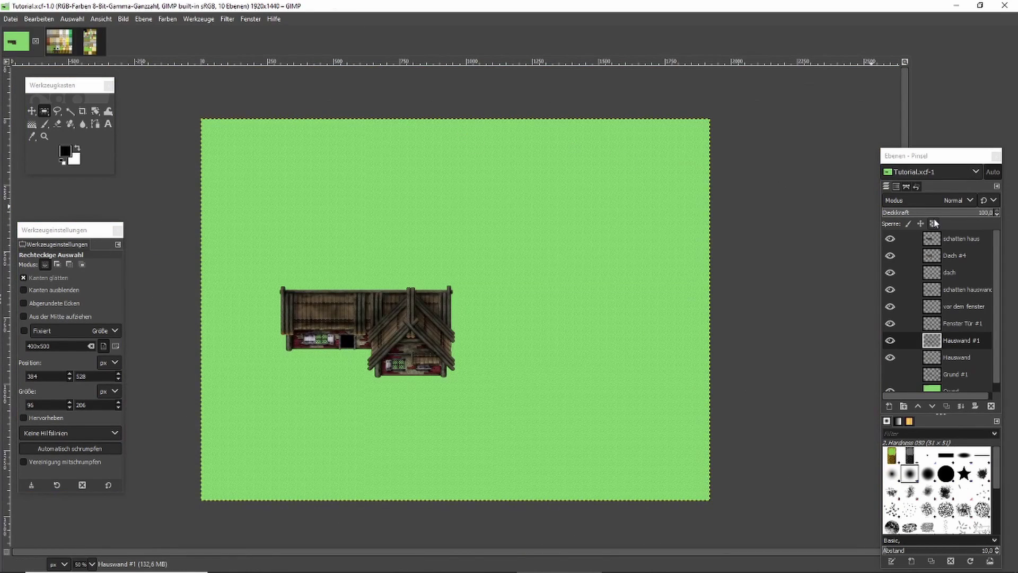
click(971, 240)
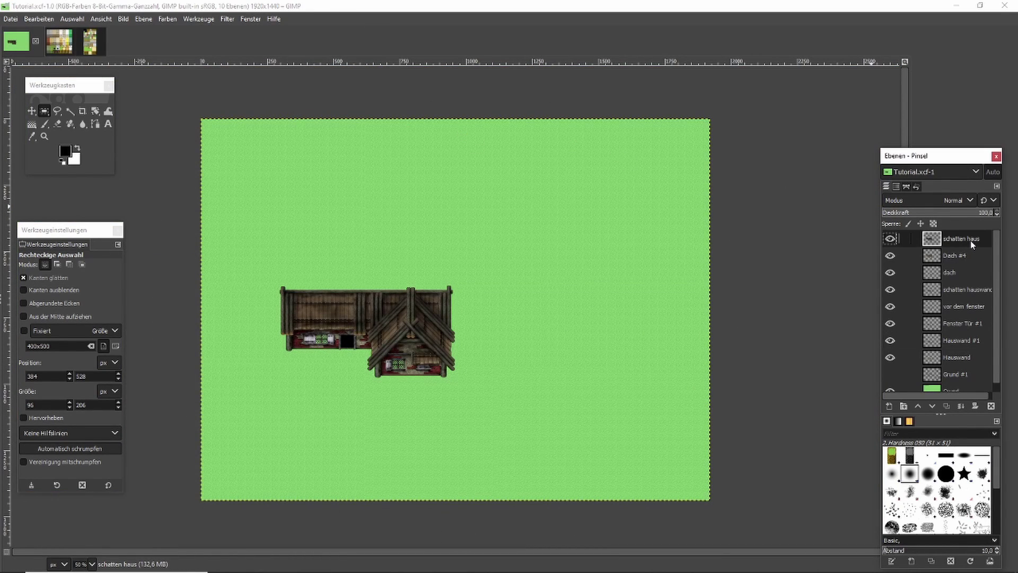
click(890, 406)
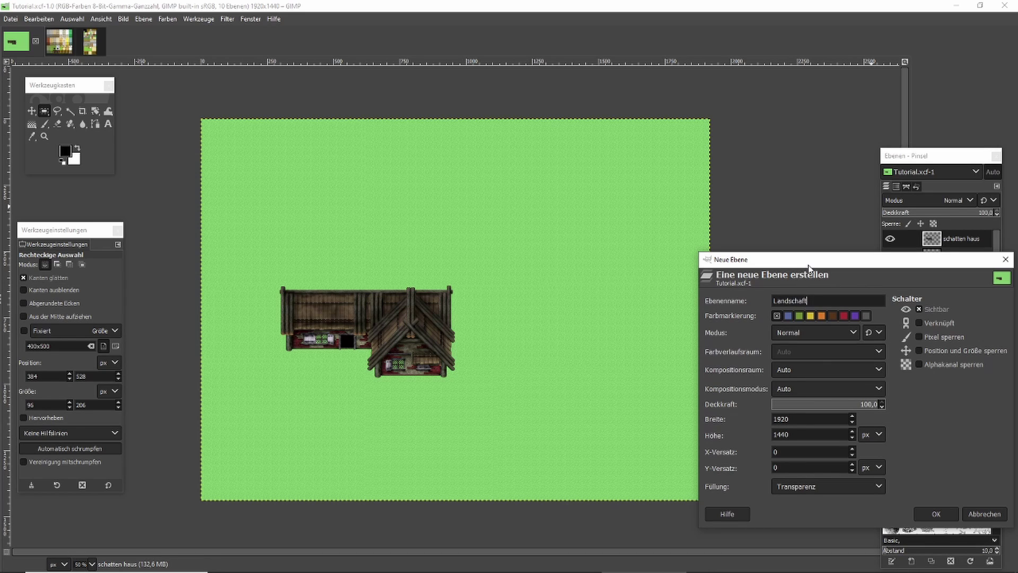
click(950, 514)
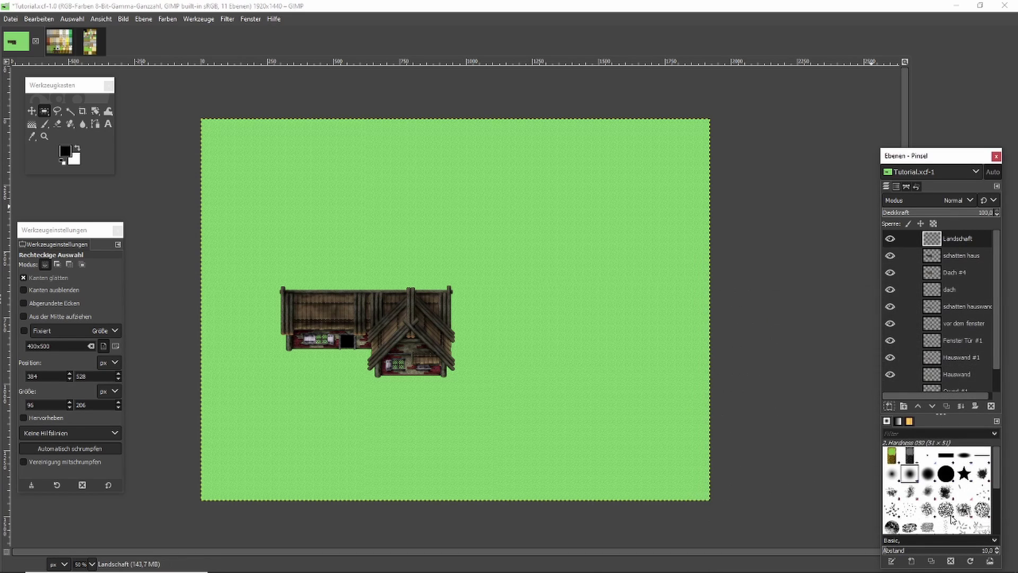
Paste two copies of the cliff block onto the grass beyond the house, spaced well apart, and anchor both
key(1)
click(614, 248)
key(ctrl+v)
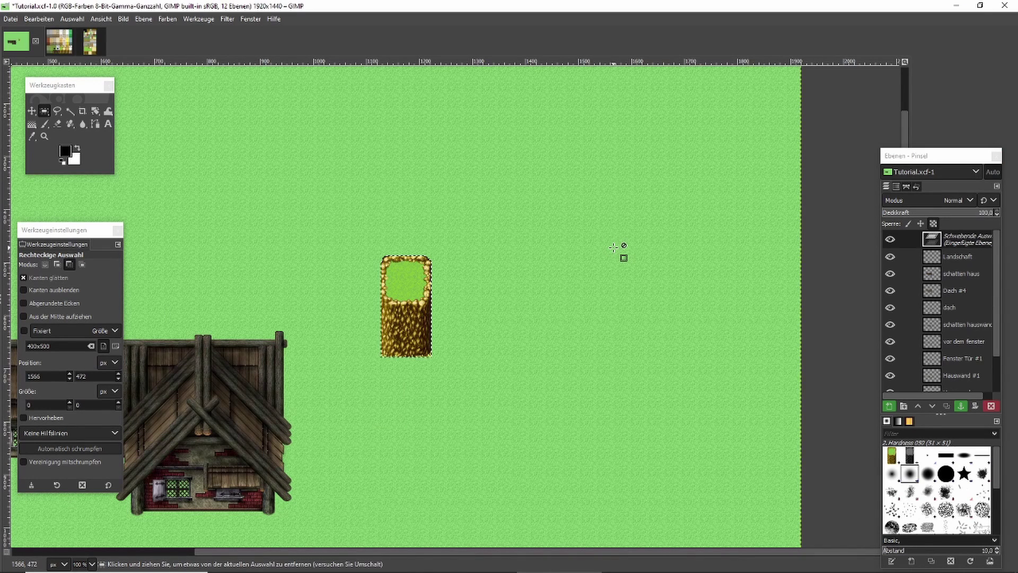
drag(455, 320, 462, 222)
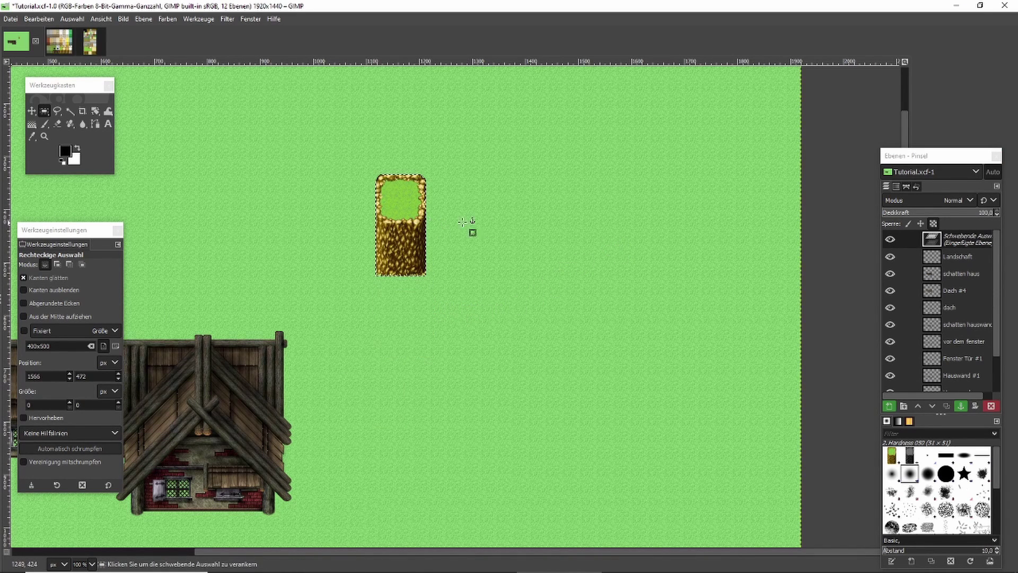
click(508, 227)
key(ctrl+v)
drag(429, 298, 626, 224)
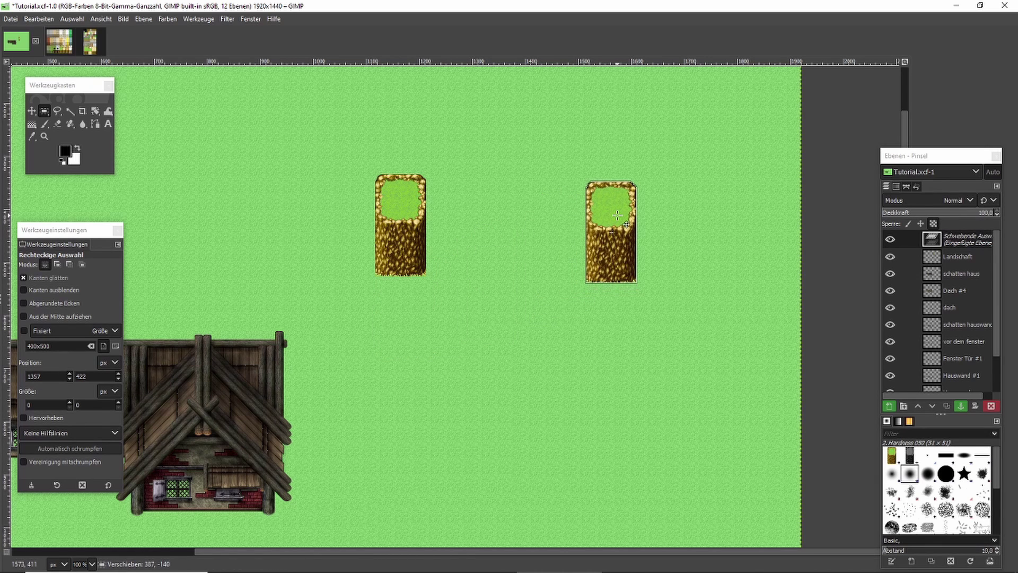
click(695, 231)
Duplicate the right part of the second cliff block, offset it outward and slightly up, and erase its hard inner edge
ctrl+scroll(703, 210, up, 2)
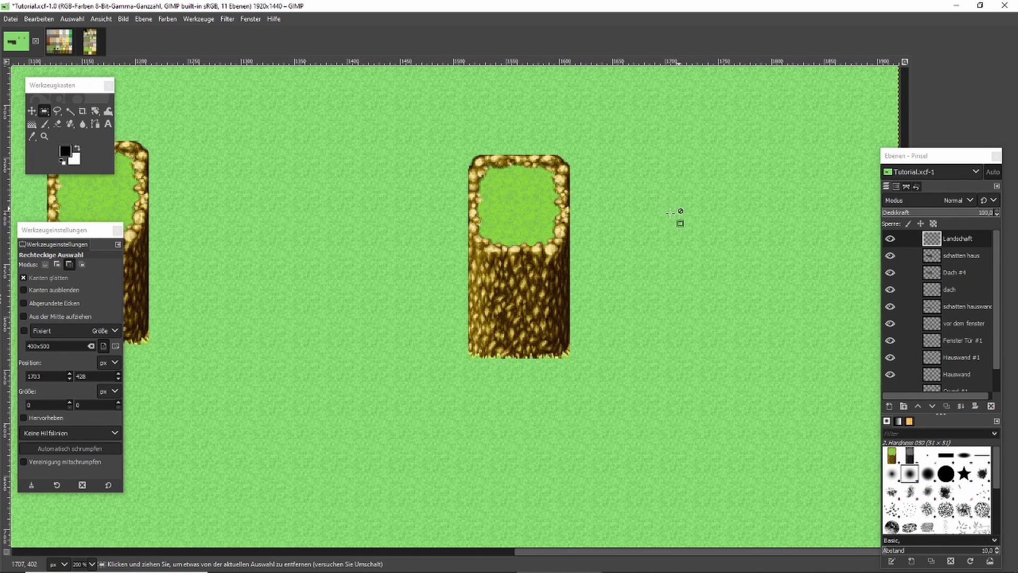
ctrl+scroll(616, 255, up, 1)
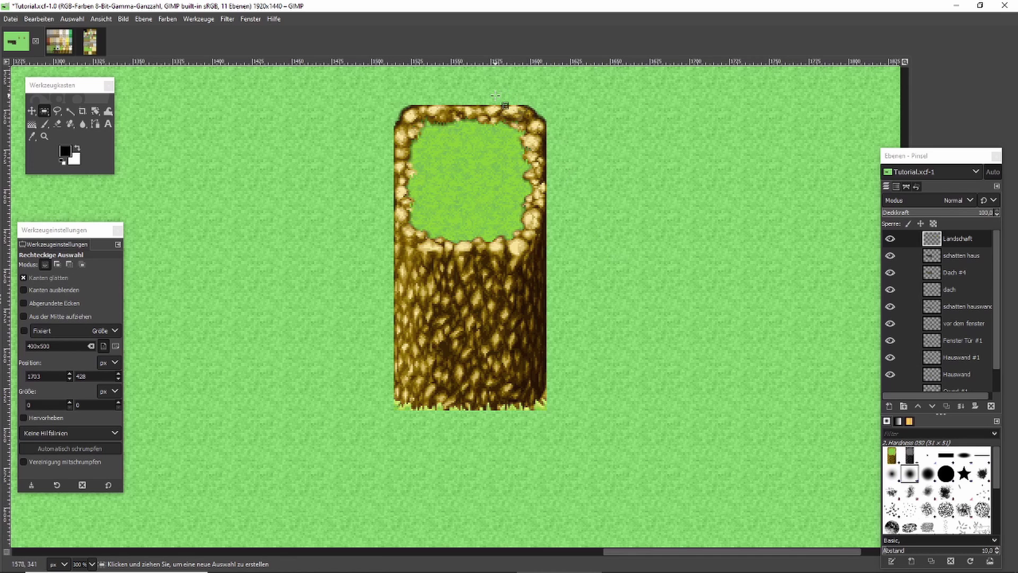
drag(496, 96, 619, 469)
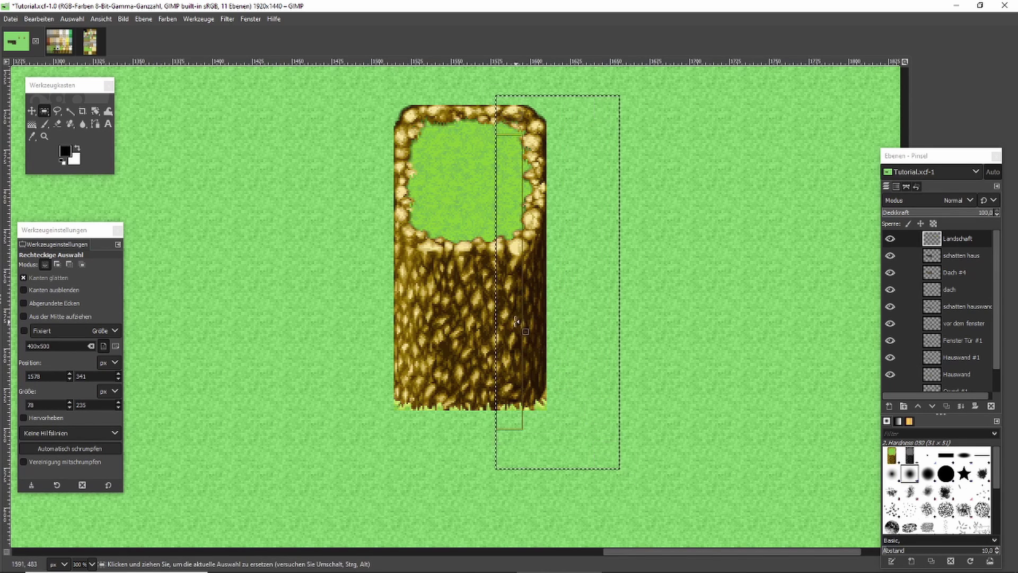
drag(516, 321, 513, 321)
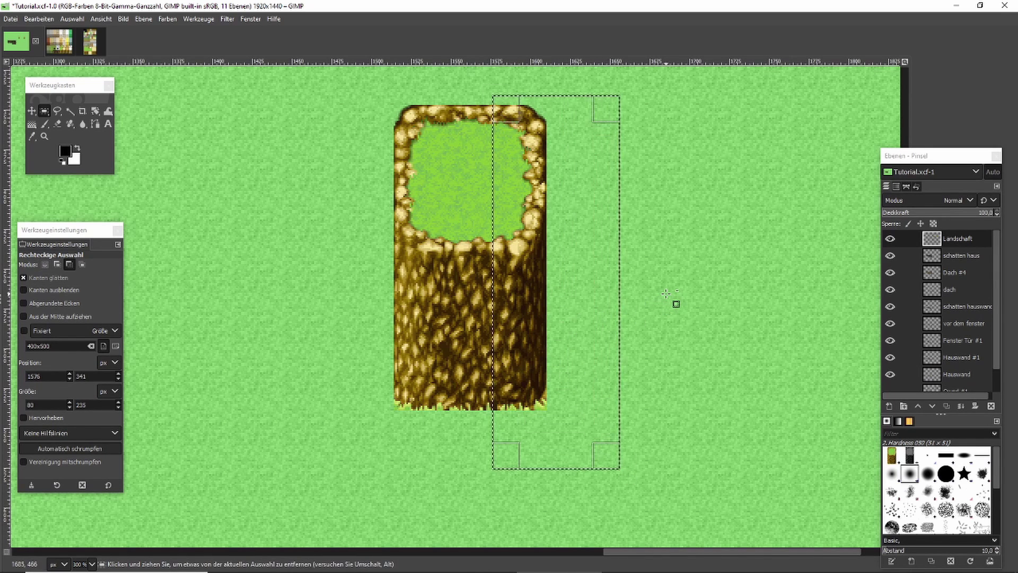
key(ctrl+c)
key(ctrl+v)
key(shift+e)
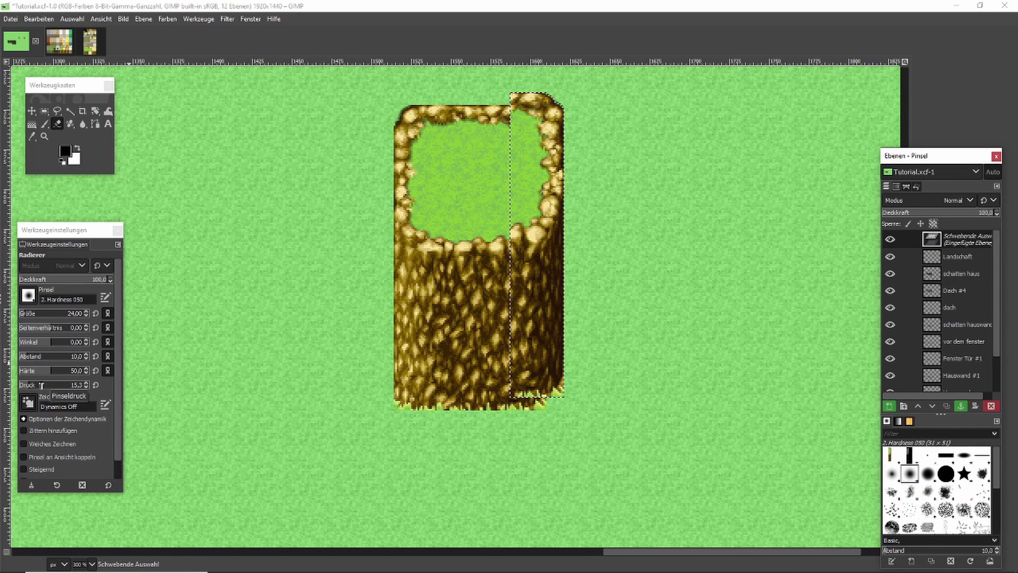
mouse_move(504, 252)
mouse_down()
mouse_move(509, 223)
mouse_move(507, 367)
mouse_up()
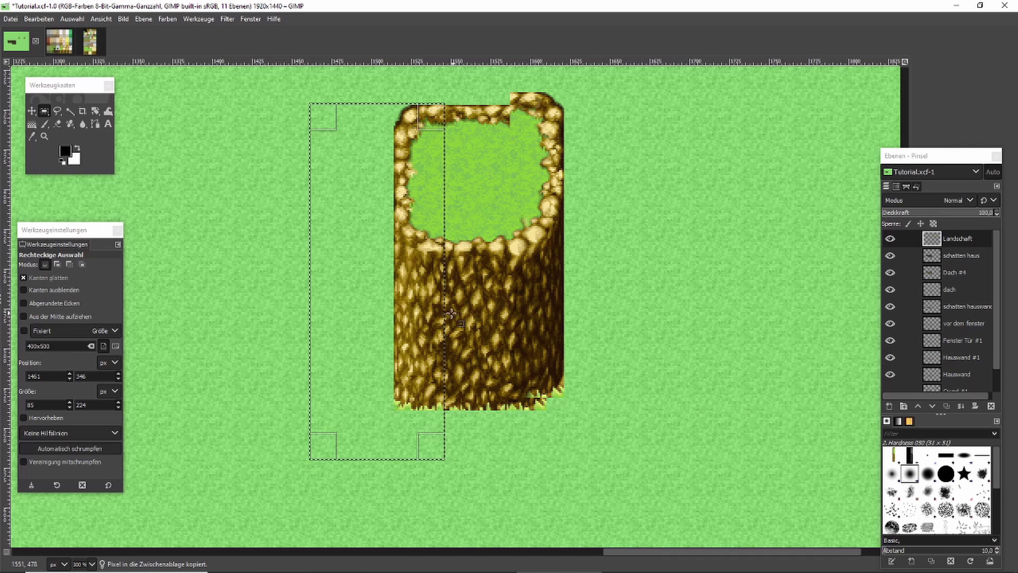
Duplicate the left part of the second cliff with an 85 × 224 px selection, offset it outward and up, and erase the seam
key(ctrl+c)
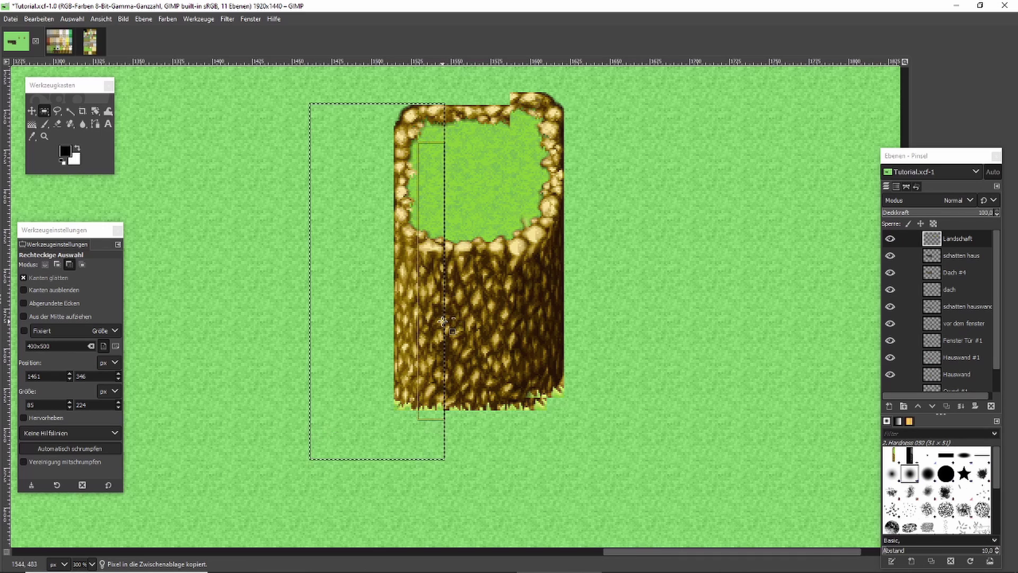
key(ctrl+v)
drag(424, 332, 403, 323)
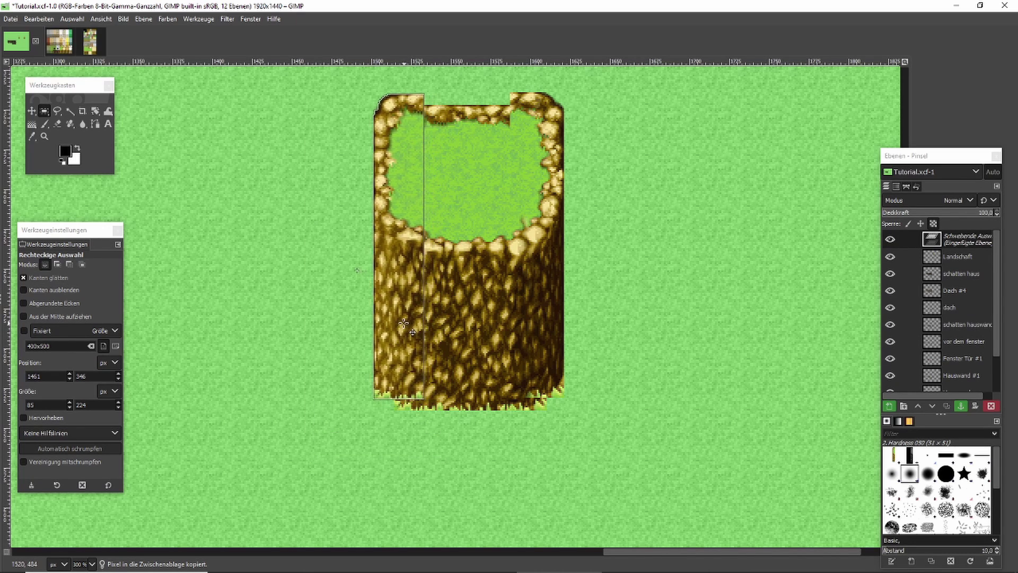
click(57, 124)
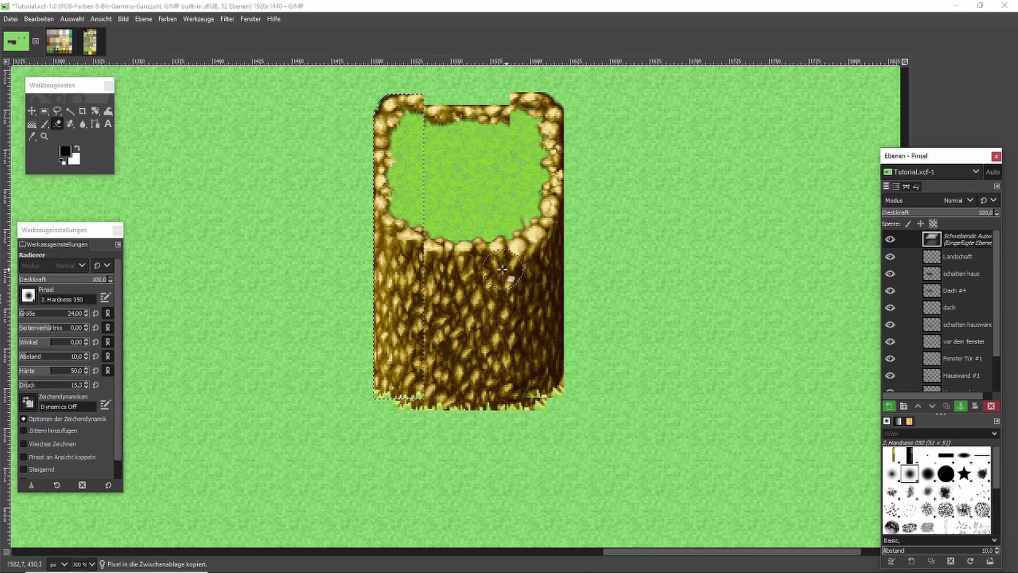
mouse_move(419, 313)
mouse_down()
mouse_move(425, 259)
mouse_move(437, 357)
mouse_move(424, 329)
mouse_move(418, 378)
mouse_move(418, 241)
mouse_move(420, 421)
mouse_up()
drag(430, 267, 438, 189)
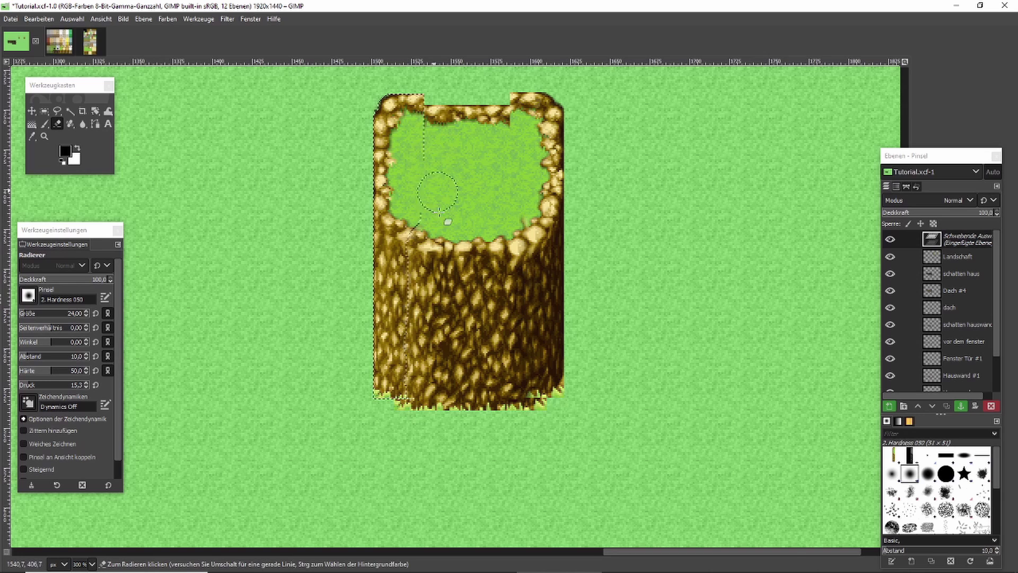
Nudge the floating left cliff piece pixel by pixel until it lines up with the rest of the cliff
click(45, 111)
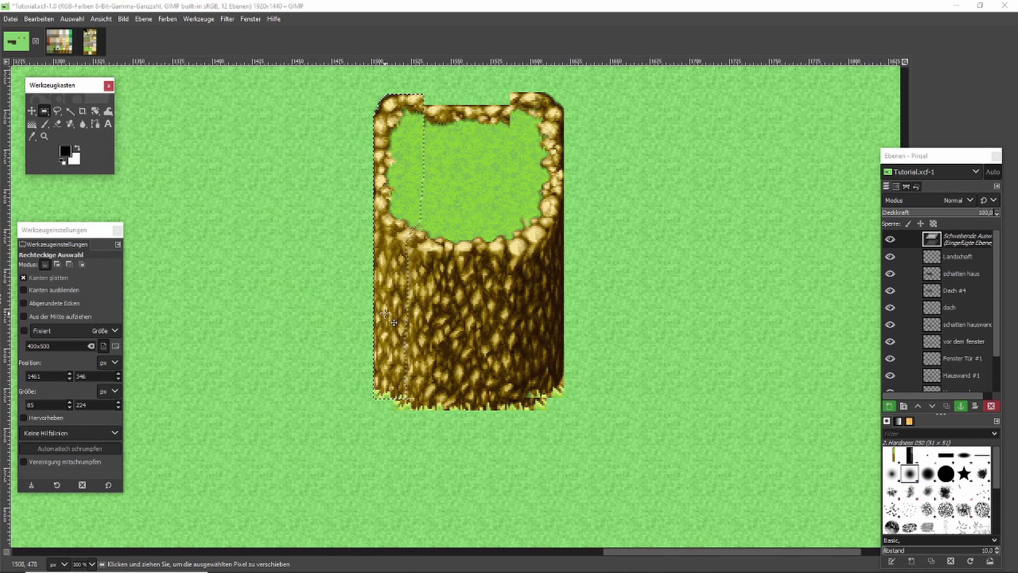
key(Left)
key(Left)
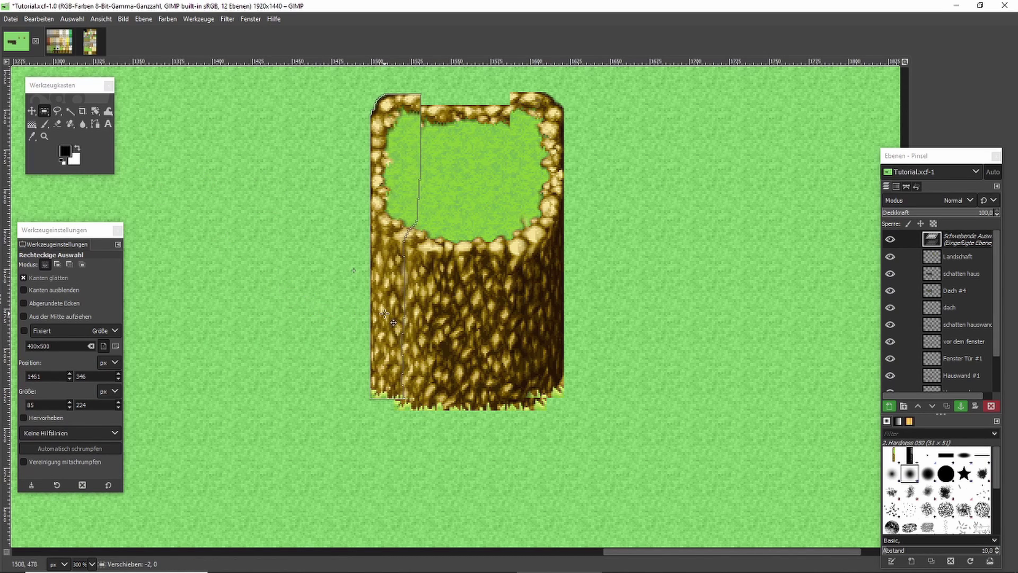
key(Right)
key(Right)
key(Right)
key(Up)
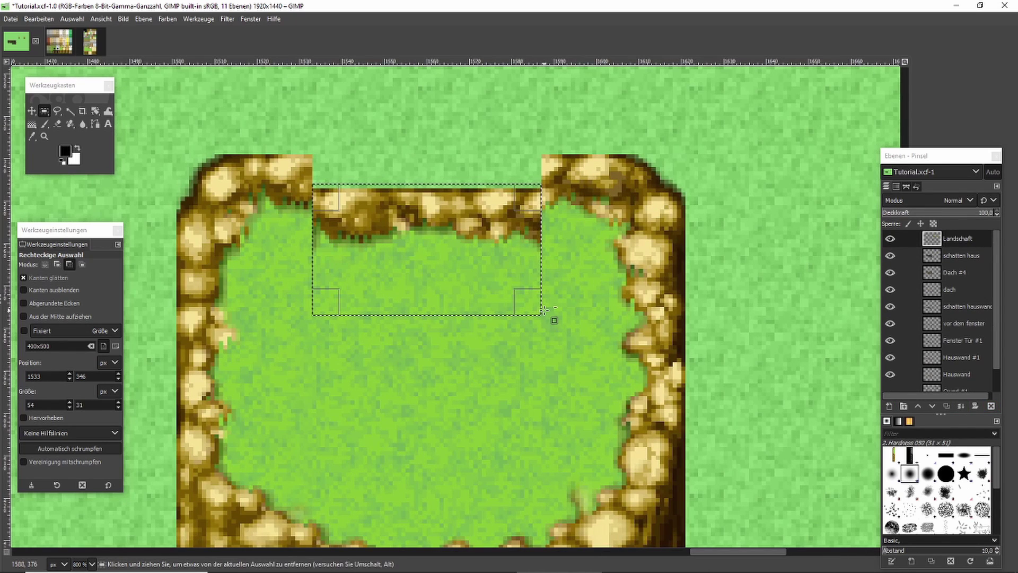
Copy the 54 × 31 px middle strip of the cliff's back rim and paste it higher, level with the raised corners
key(ctrl+c)
key(ctrl+v)
drag(494, 258, 490, 228)
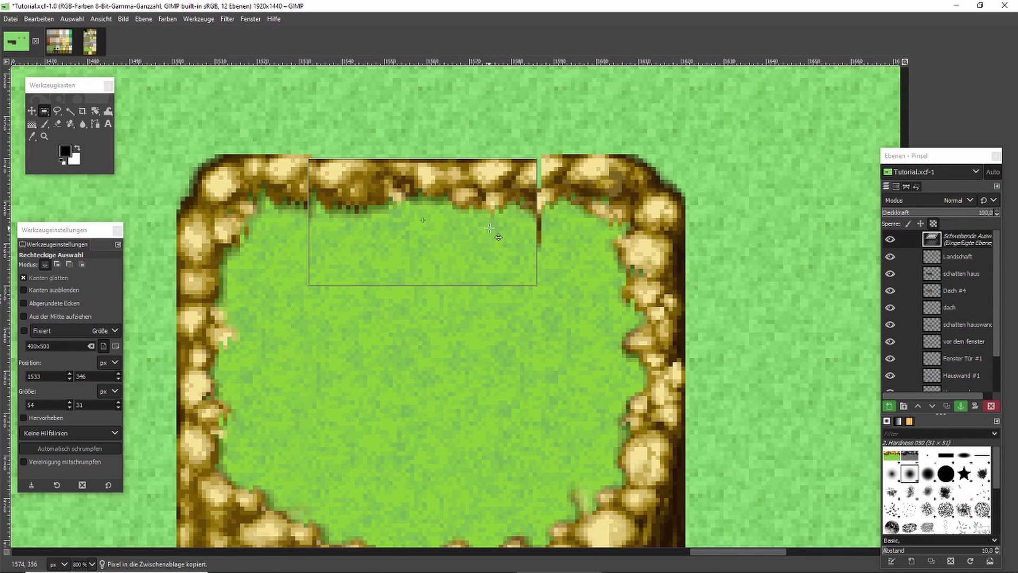
click(502, 118)
Copy the whole widened cliff, paste the duplicate onto the empty grass below it, and anchor it
scroll(509, 119, down, 3)
scroll(510, 121, down, 2)
drag(429, 111, 546, 313)
key(ctrl+c)
scroll(615, 334, down, 3)
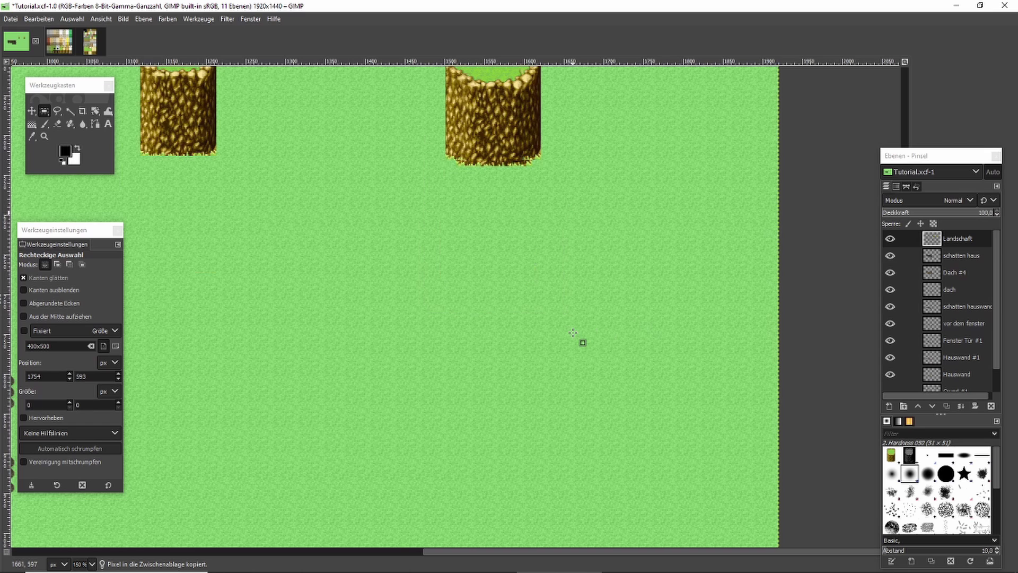
key(ctrl+v)
drag(371, 318, 461, 351)
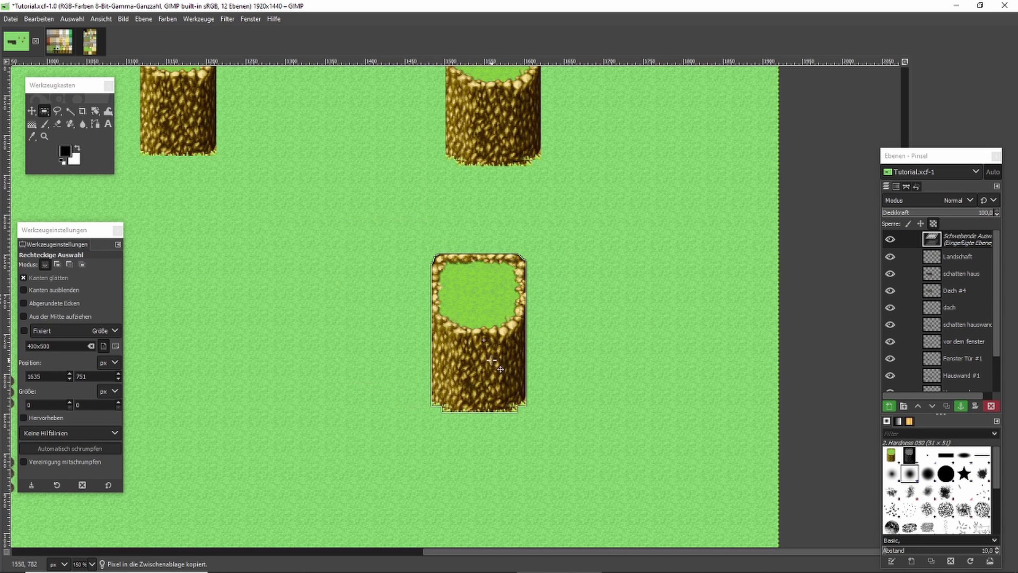
click(409, 352)
Copy the left part of the lower cliff with a 134 × 279 px selection and paste it shifted outward and up
scroll(409, 351, up, 1)
drag(350, 177, 492, 471)
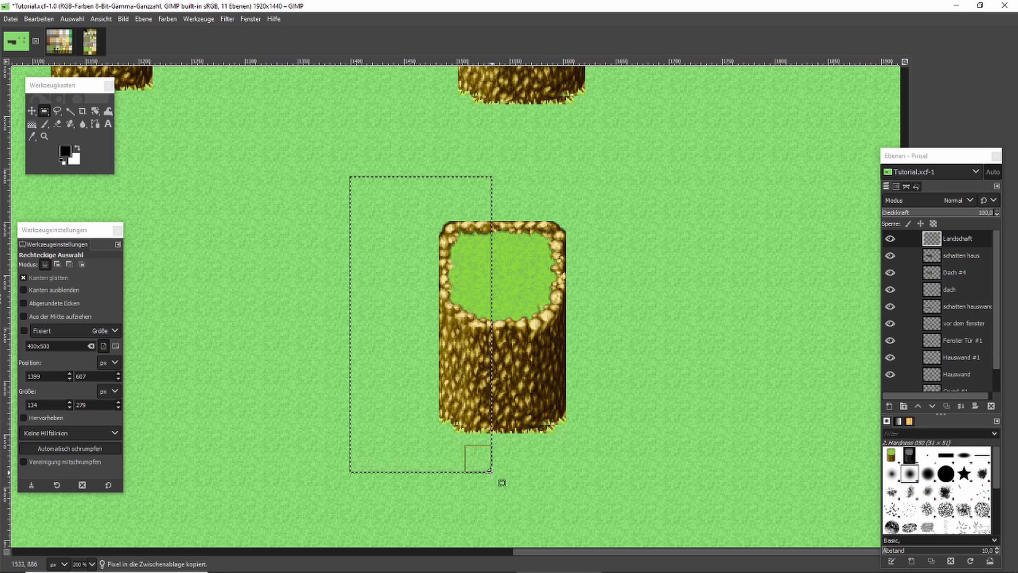
key(ctrl+c)
key(ctrl+v)
drag(460, 404, 427, 388)
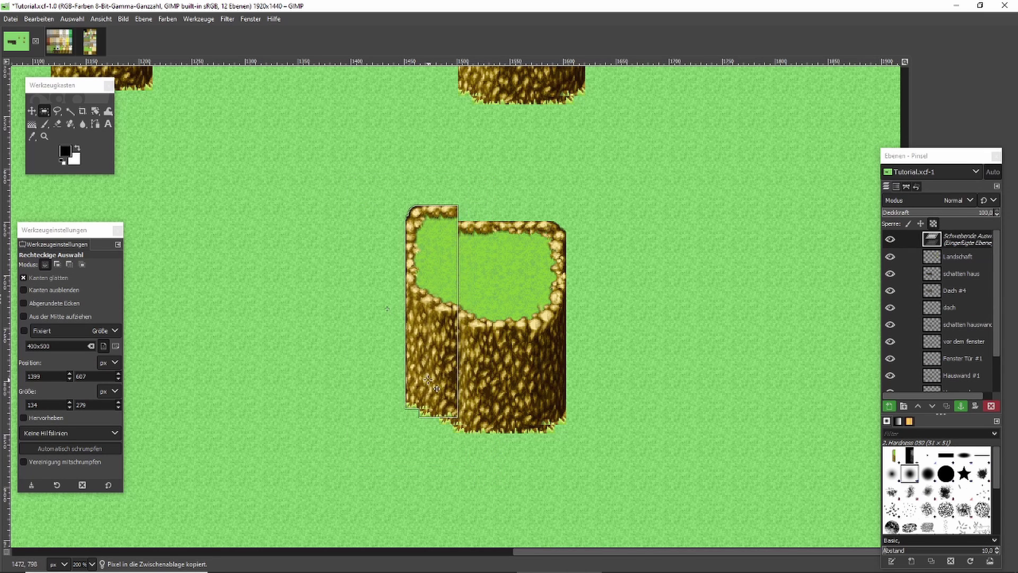
Erase the pasted left piece's inner edge, then shift the piece 1 px right and 3 px up and anchor it
click(58, 123)
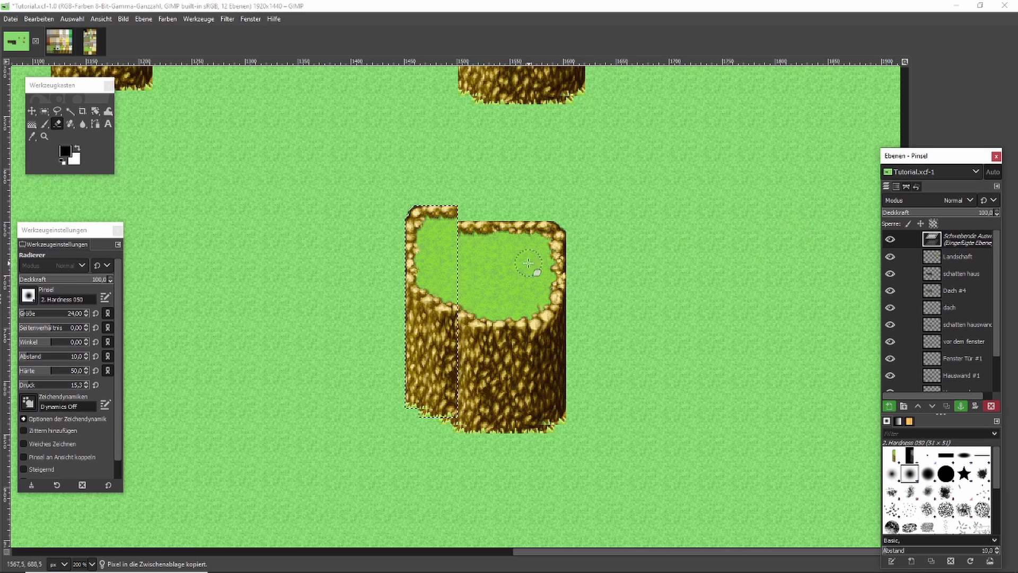
mouse_move(463, 284)
mouse_down()
mouse_move(466, 390)
mouse_move(456, 416)
mouse_move(457, 405)
mouse_up()
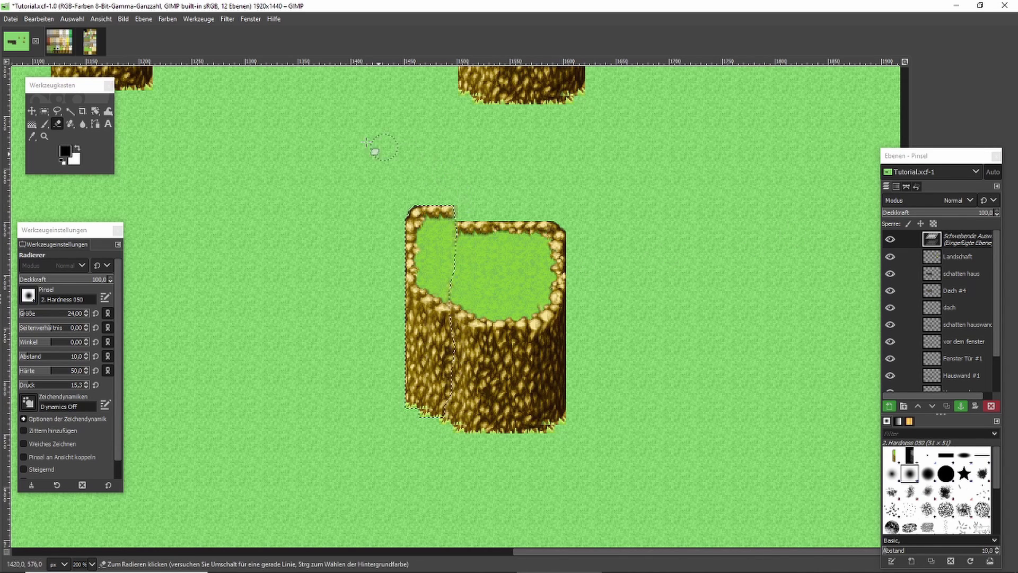
click(45, 110)
drag(406, 348, 419, 349)
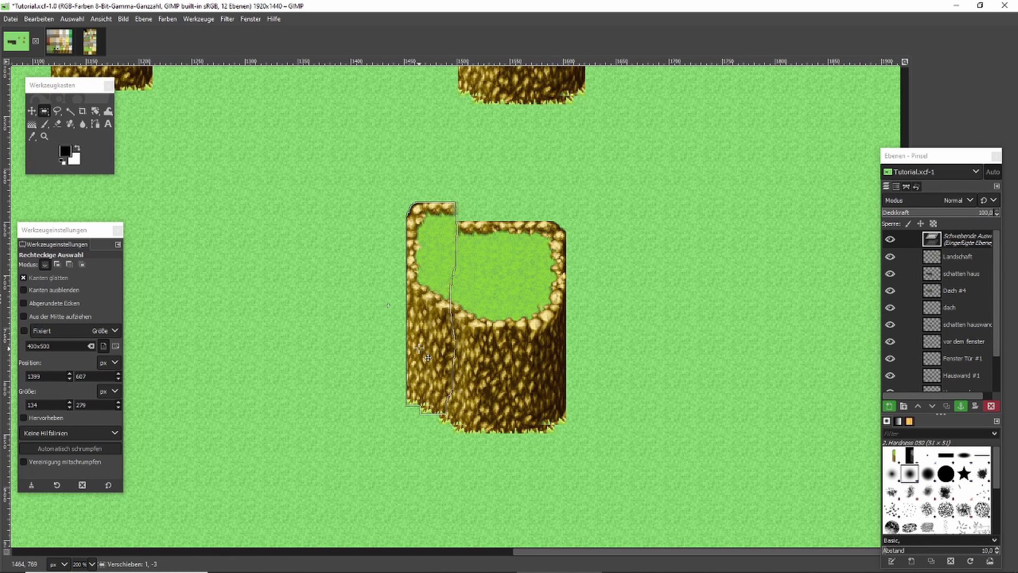
click(419, 348)
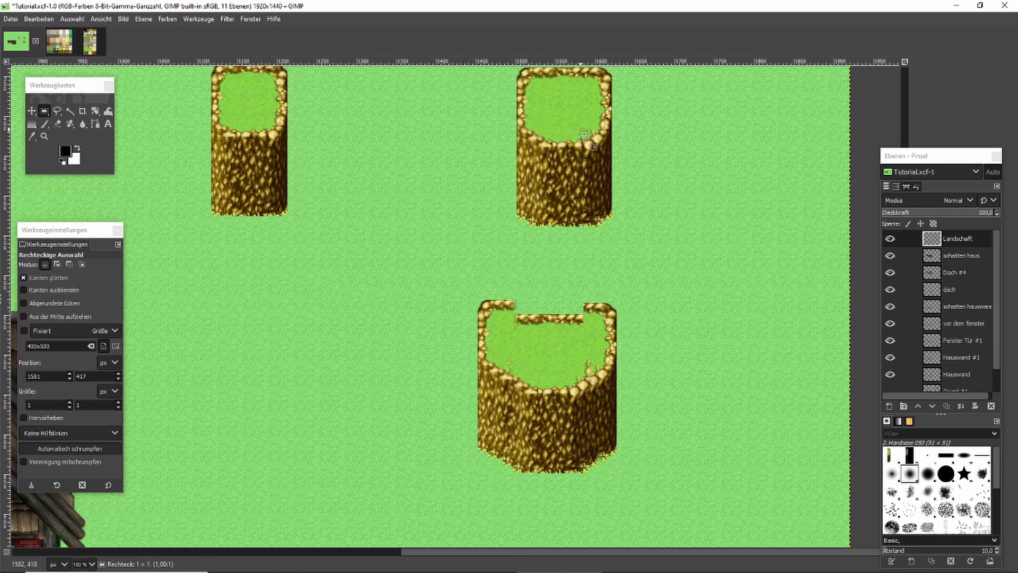
Copy the upper cliff's front-right part with a 70 × 171 px selection and paste it over the lower cliff's front-right edge
drag(580, 130, 636, 265)
key(ctrl+c)
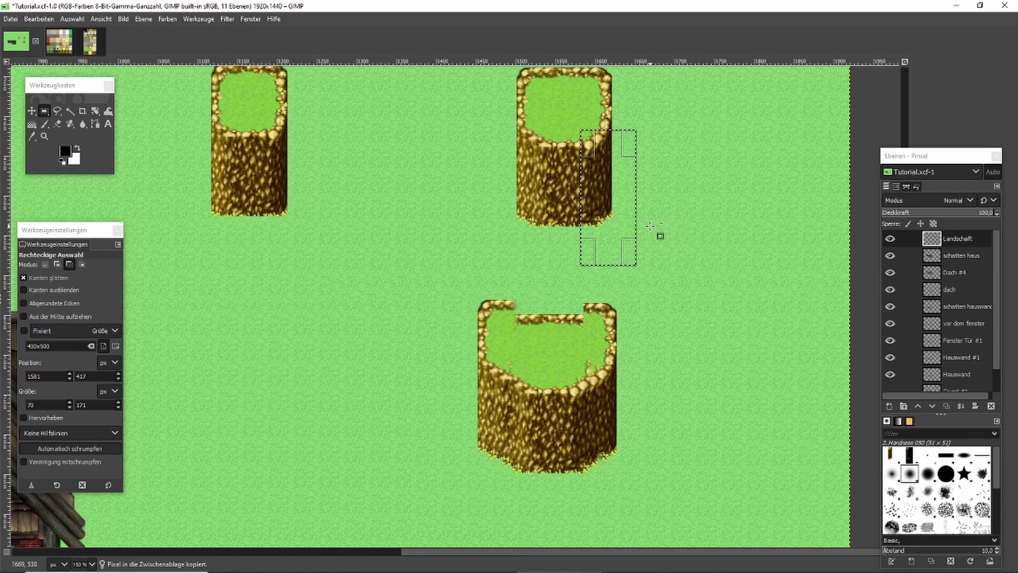
click(673, 244)
scroll(682, 252, down, 3)
key(ctrl+v)
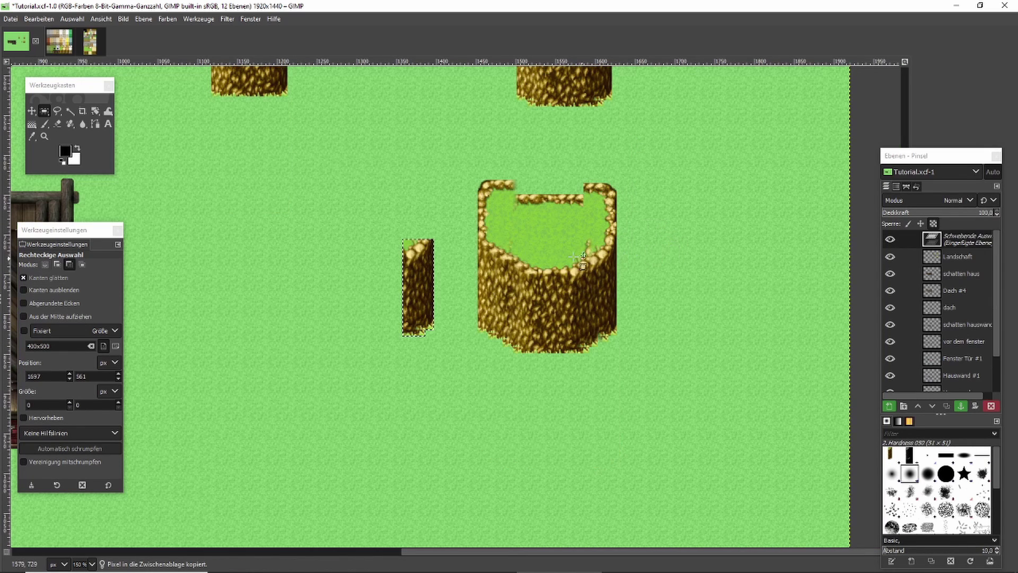
drag(423, 286, 602, 298)
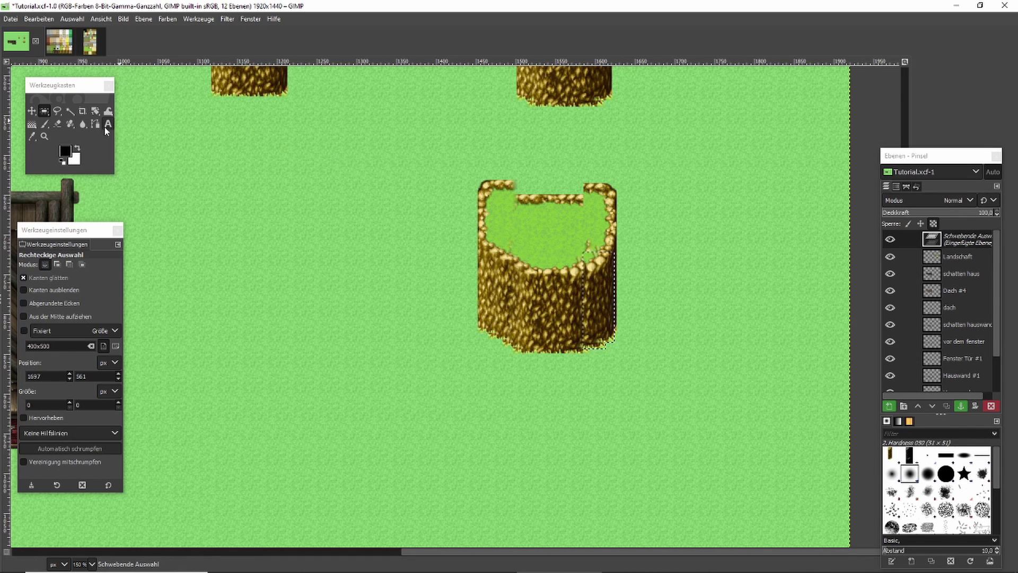
Unlock the pasted piece's alpha channel, erase its hard edges to blend it into the wall, and anchor it
click(56, 123)
scroll(586, 234, up, 2)
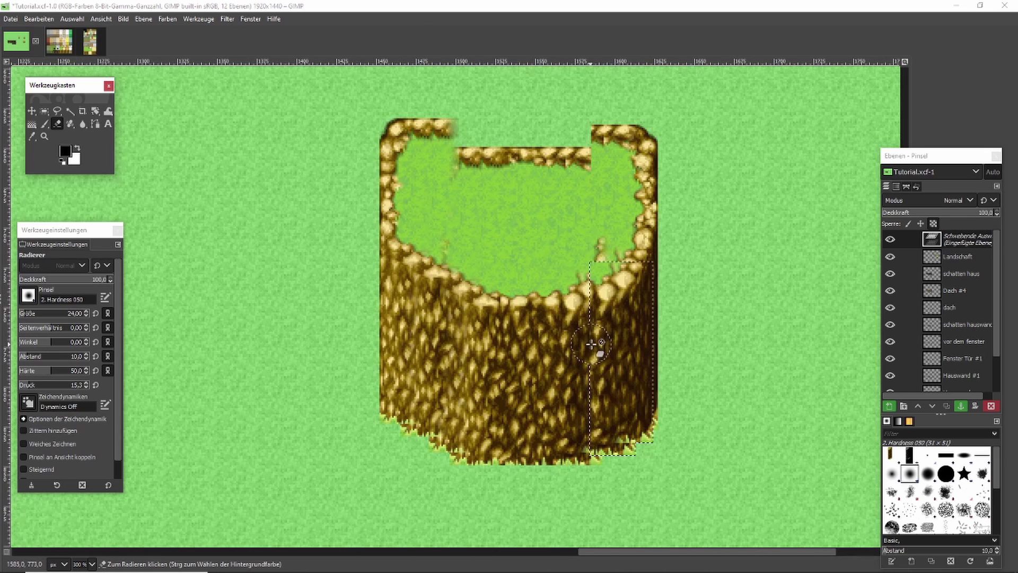
click(590, 350)
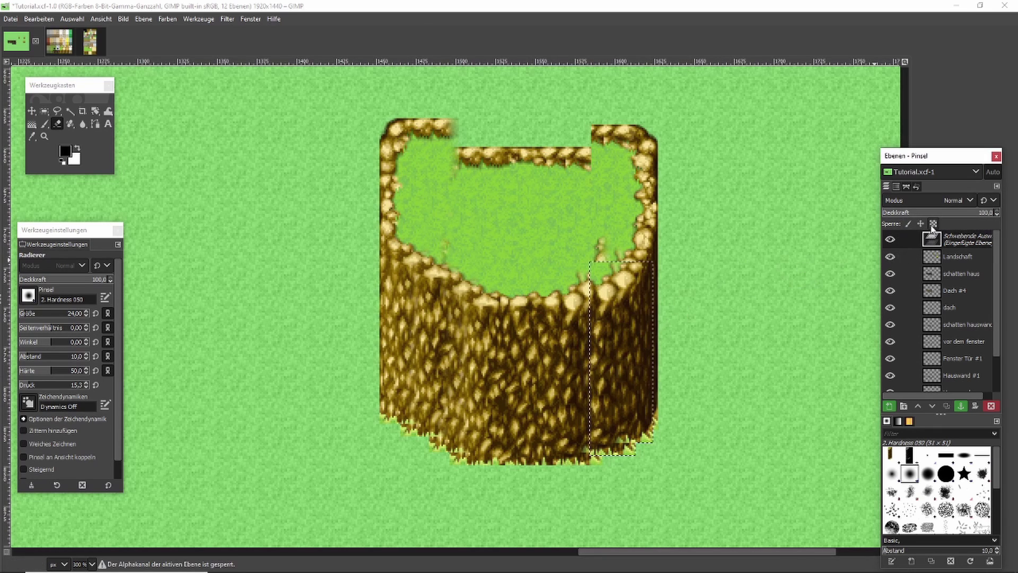
click(934, 224)
mouse_move(594, 339)
mouse_down()
mouse_move(595, 457)
mouse_move(650, 427)
mouse_up()
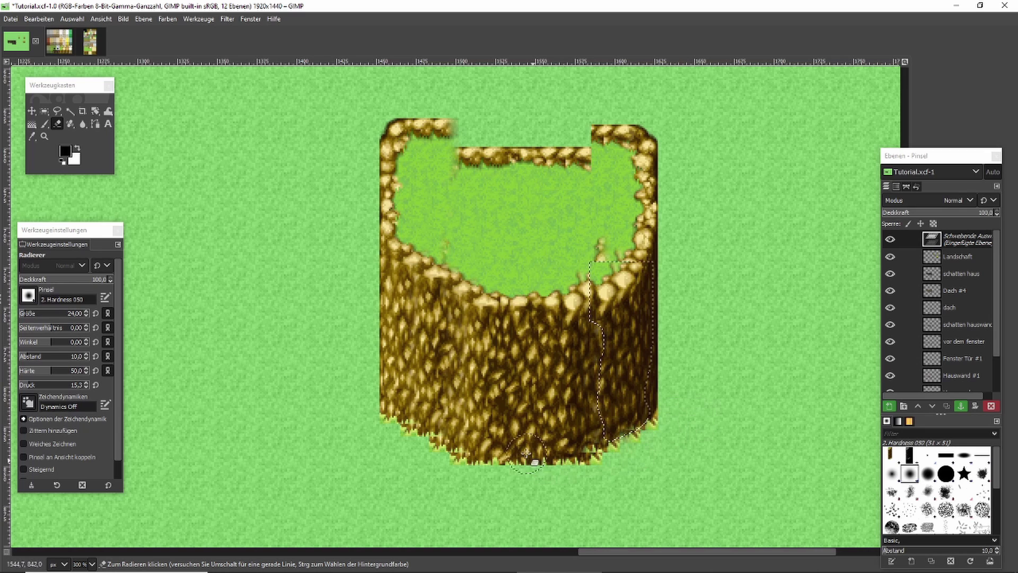
click(46, 112)
click(227, 186)
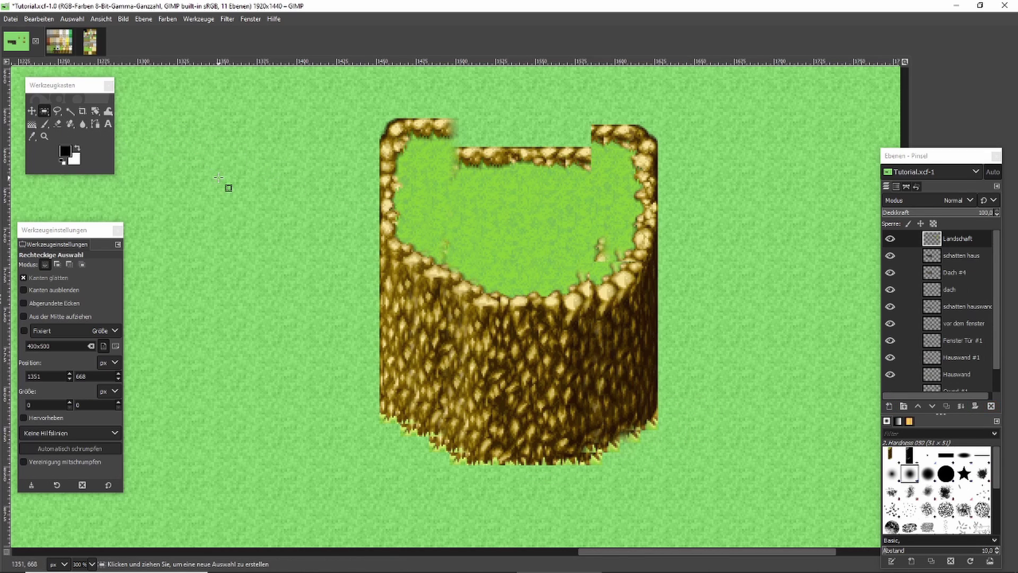
Copy a 41 × 136 px strip of the lower cliff's front wall and paste it over the stepped front-left section
scroll(597, 212, down, 2)
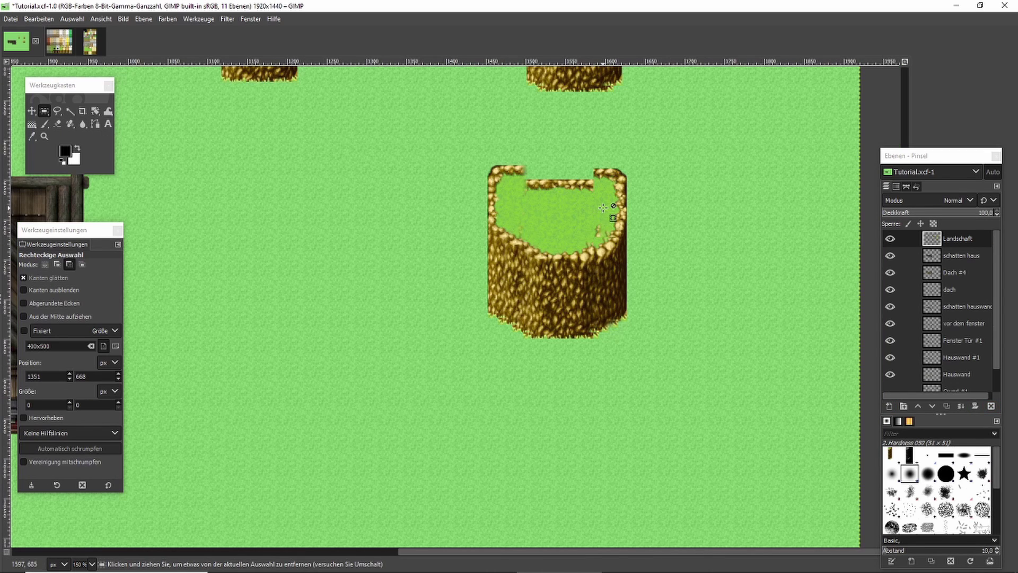
scroll(590, 202, up, 2)
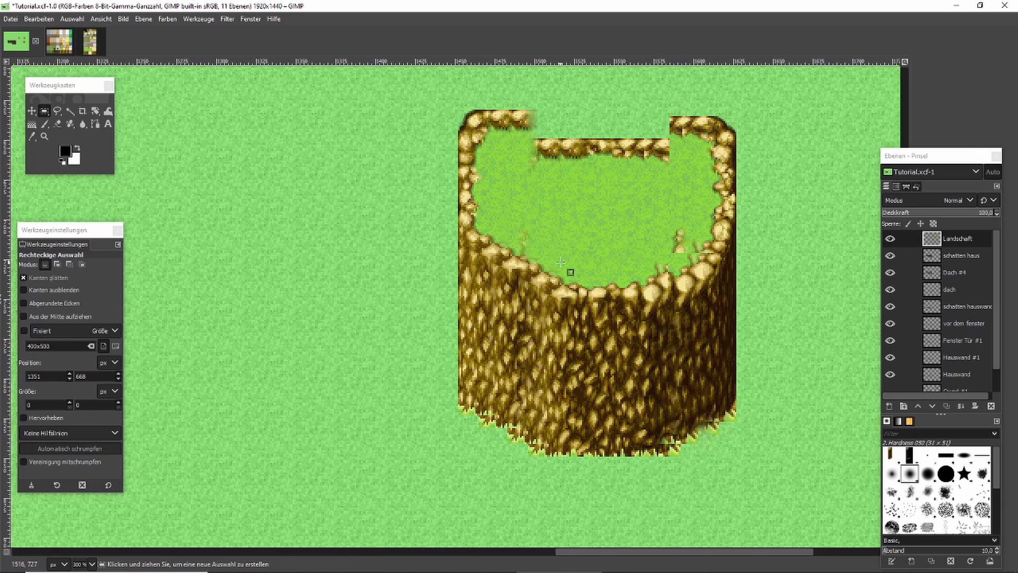
drag(536, 260, 602, 476)
key(ctrl+c)
key(ctrl+v)
drag(578, 385, 529, 366)
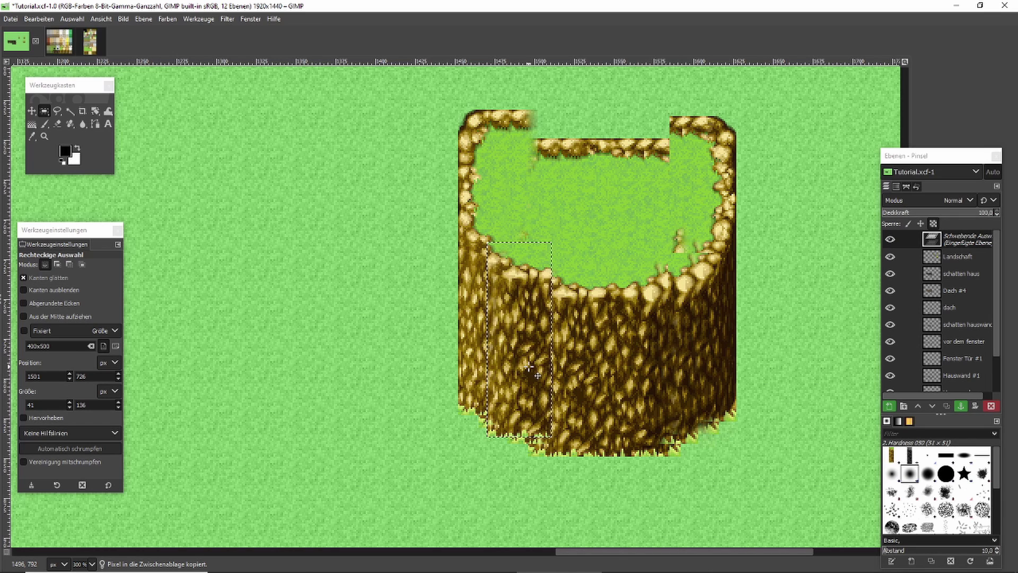
Unlock the pasted strip's alpha channel, soften its side edges with the Eraser, and anchor it
click(57, 127)
click(554, 313)
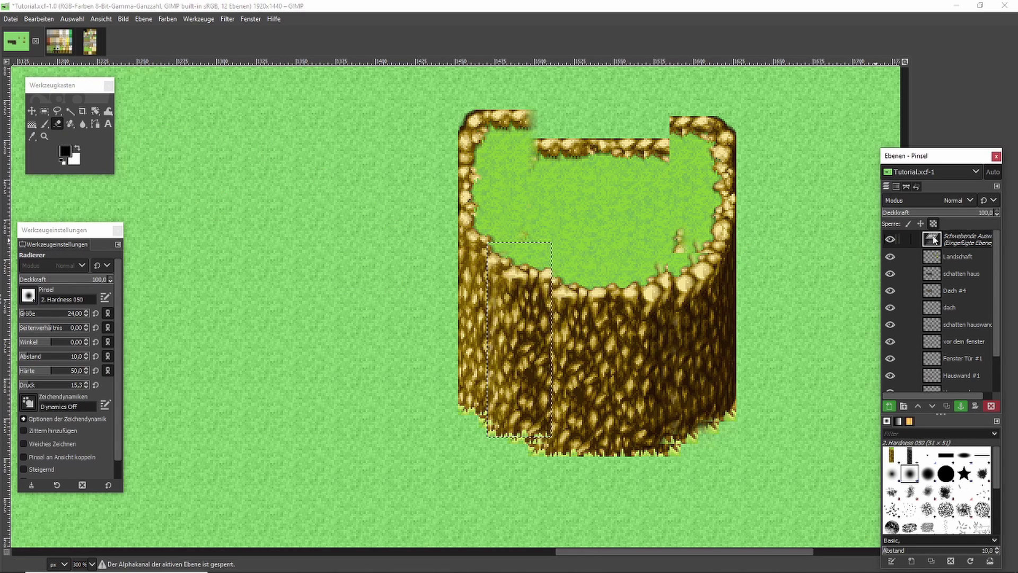
click(554, 281)
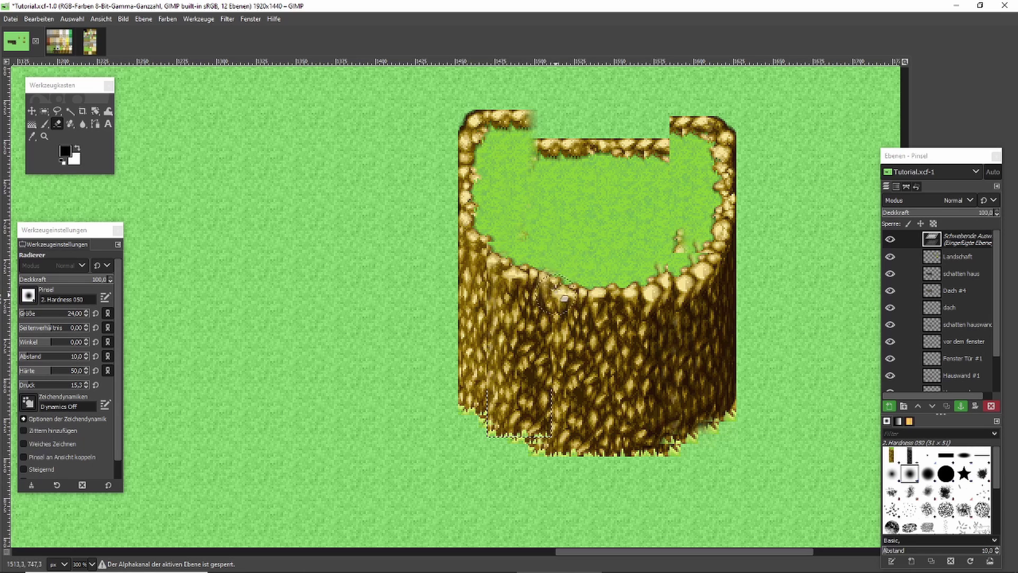
mouse_move(564, 427)
mouse_down()
mouse_move(543, 418)
mouse_move(564, 331)
mouse_move(469, 239)
mouse_up()
key(ctrl+shift+a)
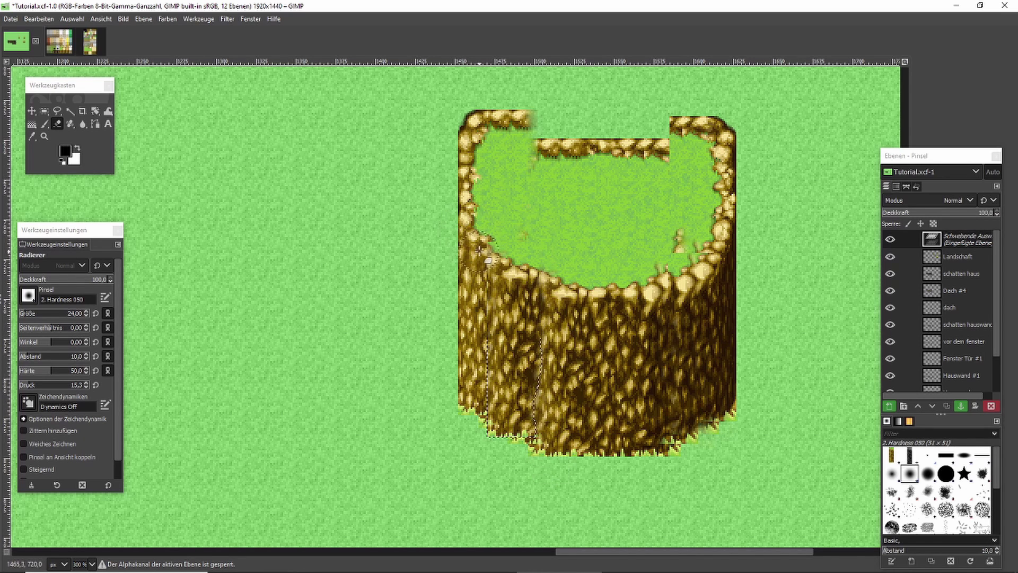
mouse_move(481, 332)
mouse_down()
mouse_move(488, 379)
mouse_move(470, 419)
mouse_move(476, 325)
mouse_up()
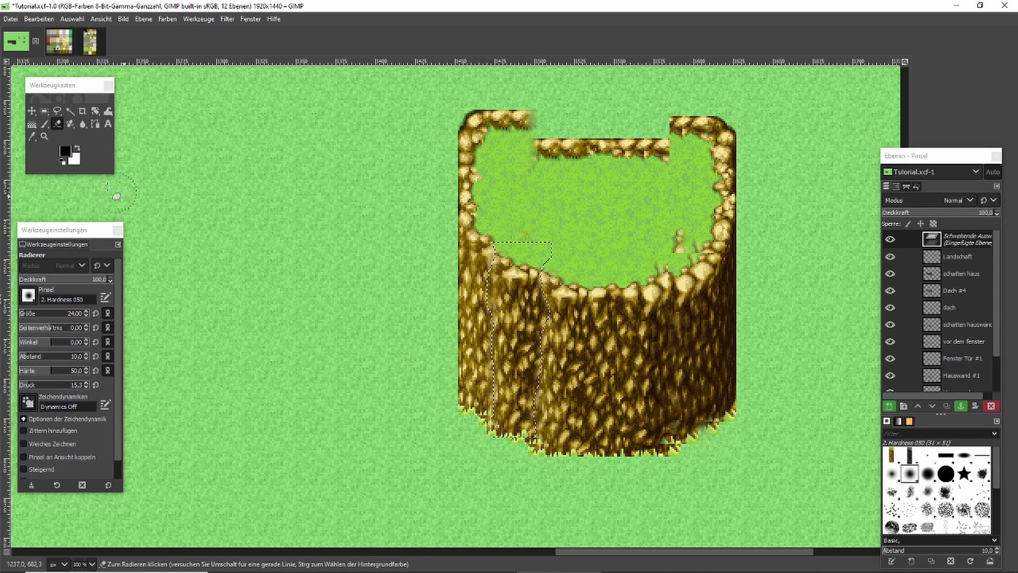
key(r)
key(ctrl+h)
Delete the lower cliff's uneven back rim with a 215 × 56 px selection and clear the selection
scroll(471, 195, down, 2)
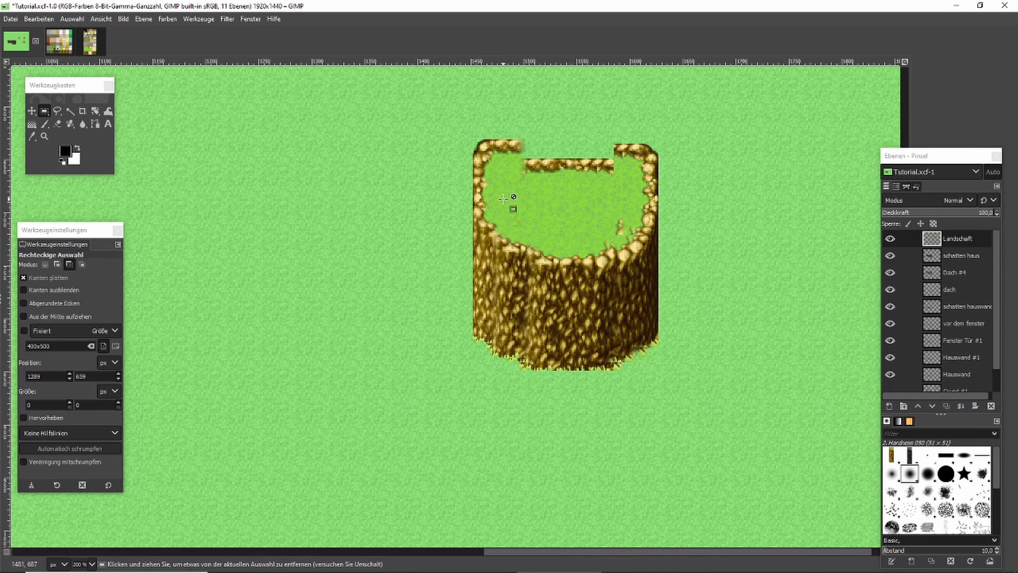
scroll(619, 240, down, 1)
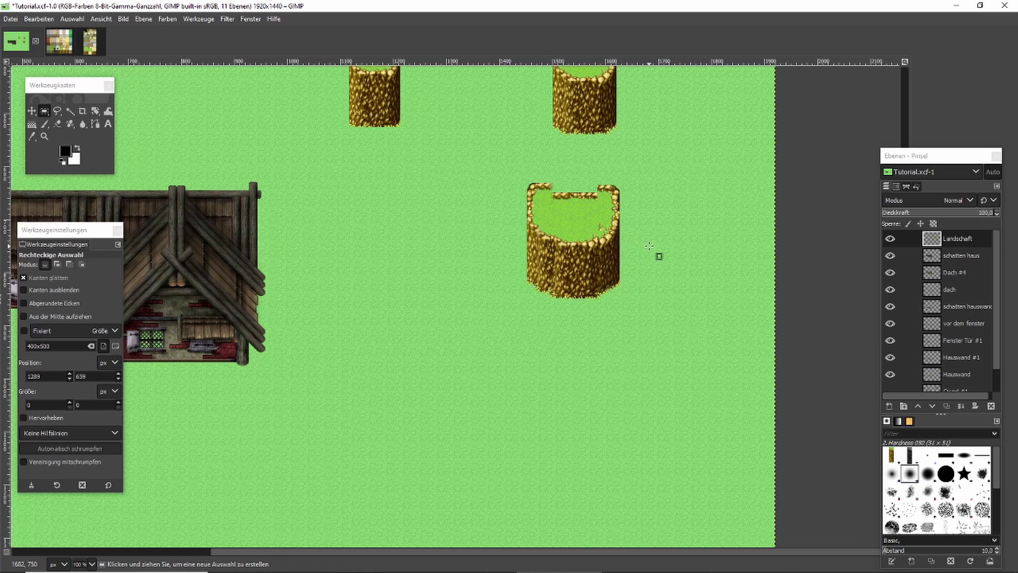
scroll(649, 253, up, 3)
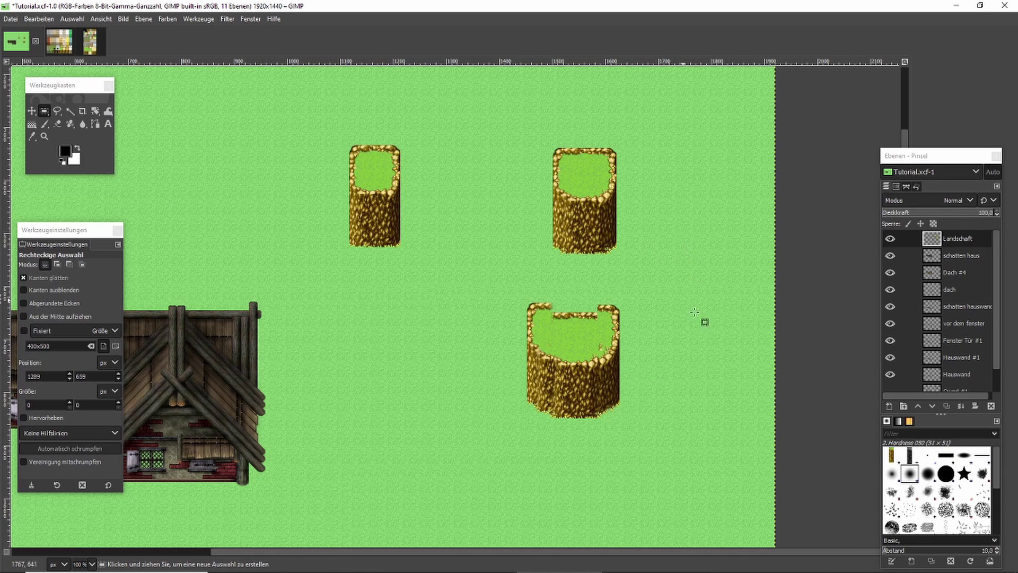
scroll(651, 397, up, 1)
scroll(530, 275, up, 3)
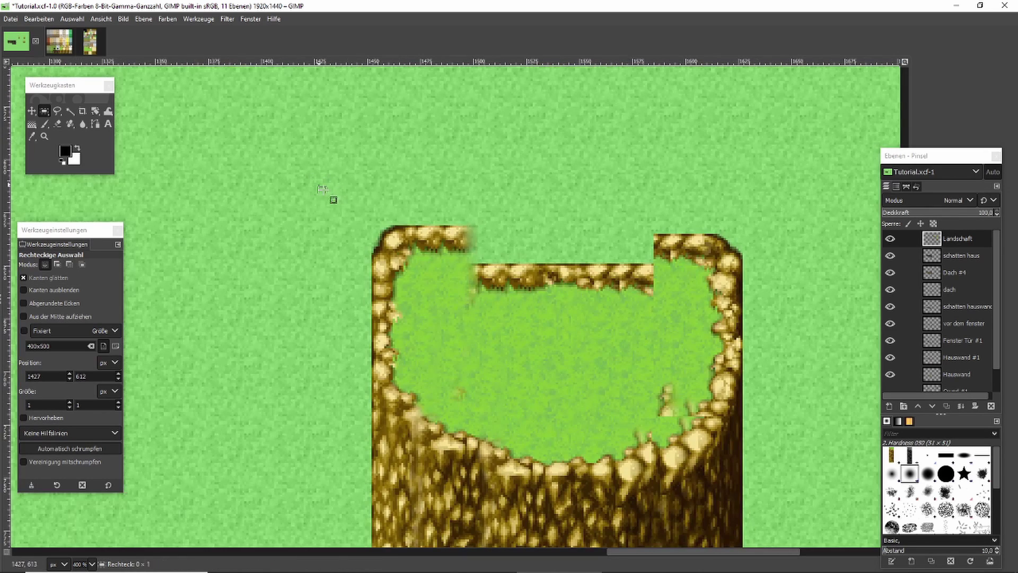
drag(319, 185, 775, 304)
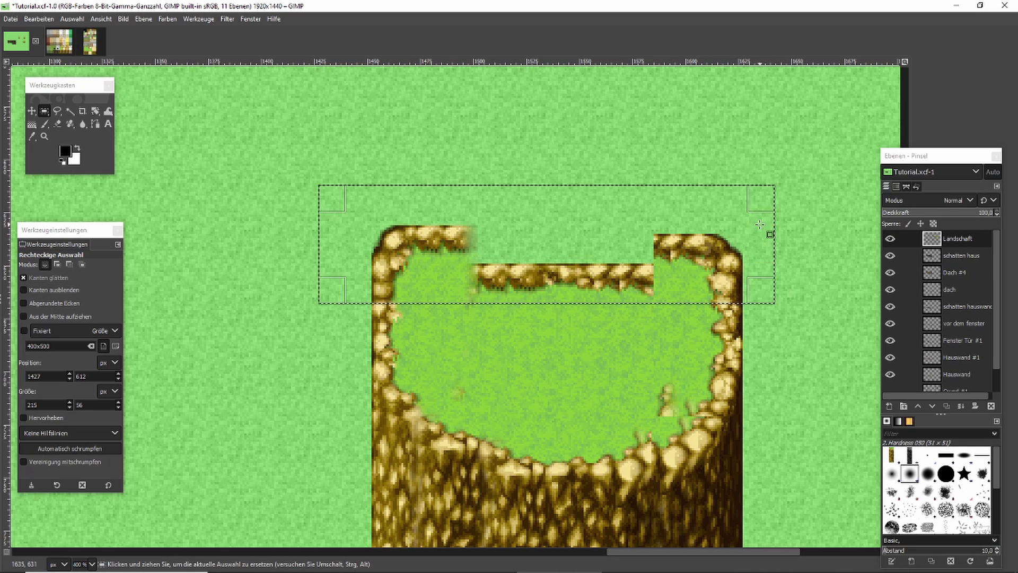
key(Delete)
click(720, 112)
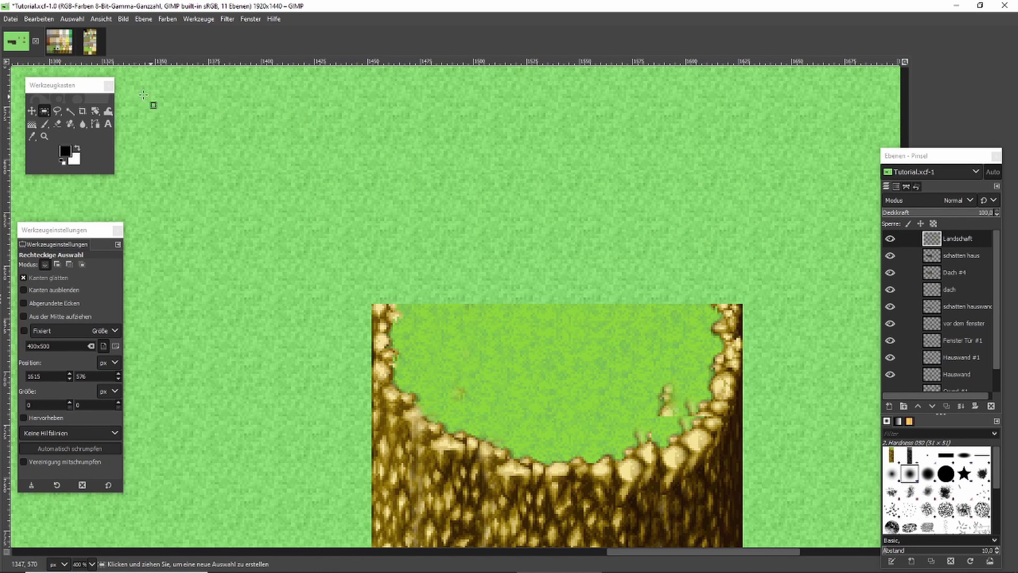
Erase the grass along the inside of the stone rim with the 2. Hardness 100 brush at size 5
click(57, 124)
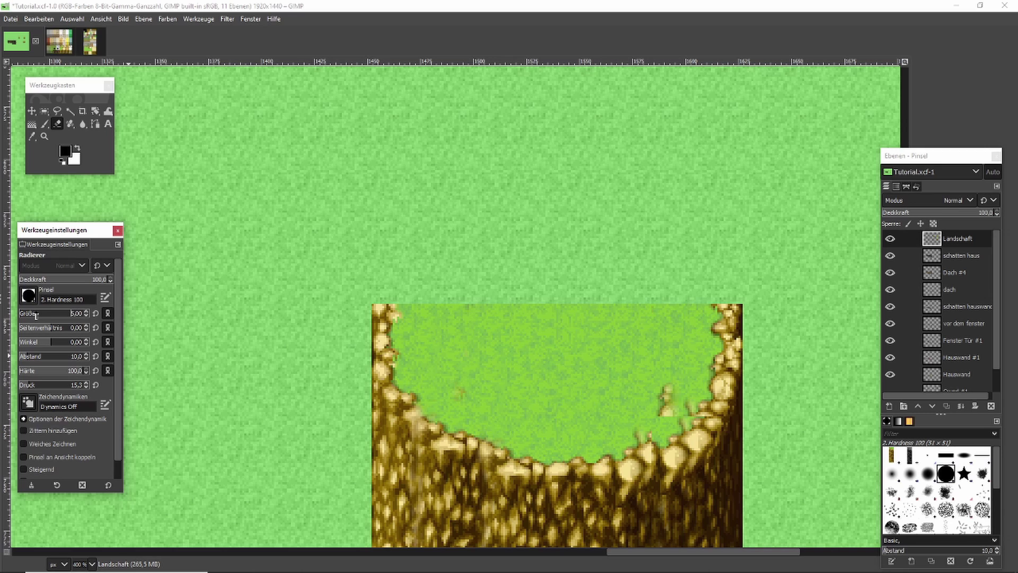
scroll(531, 447, up, 1)
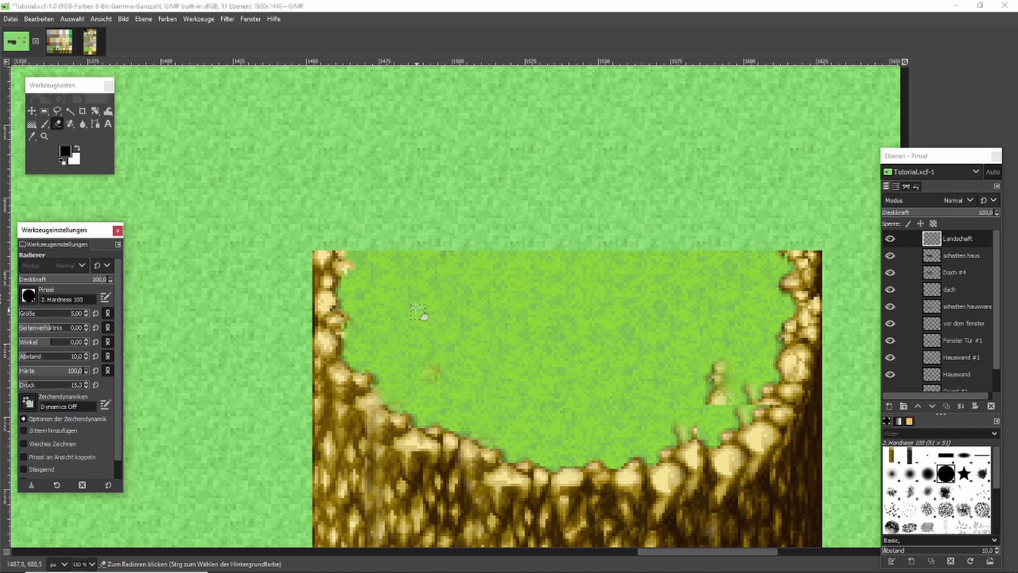
click(357, 250)
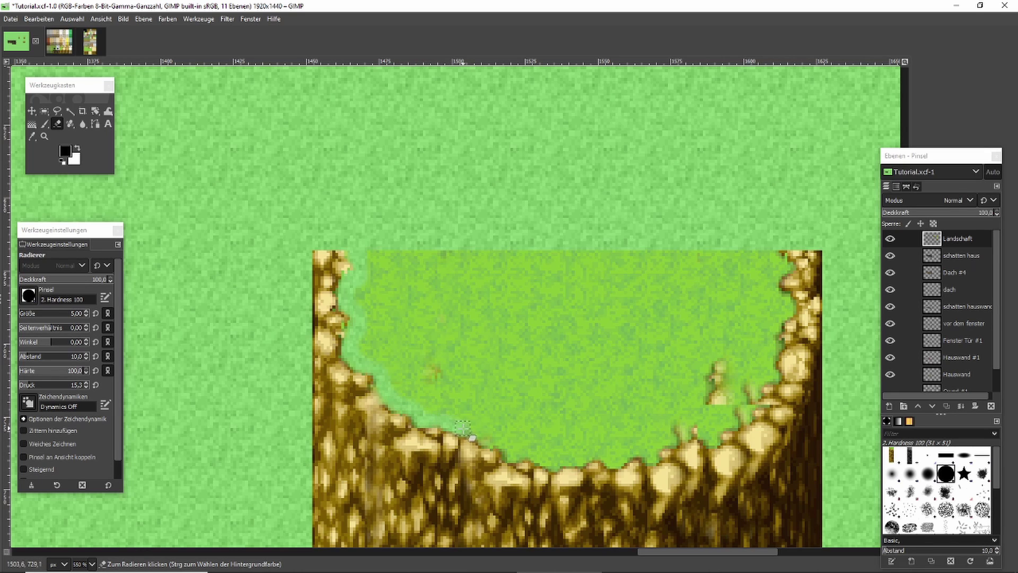
Delete the remaining grass inside the lower cliff's rim using rectangular selections
key(r)
drag(398, 227, 761, 420)
key(Delete)
click(682, 446)
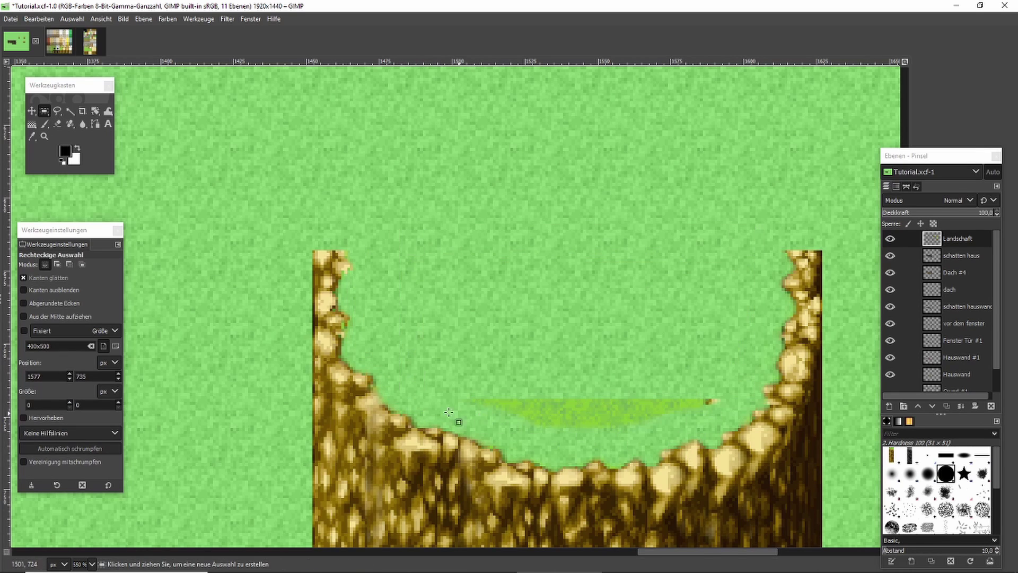
drag(435, 412, 737, 354)
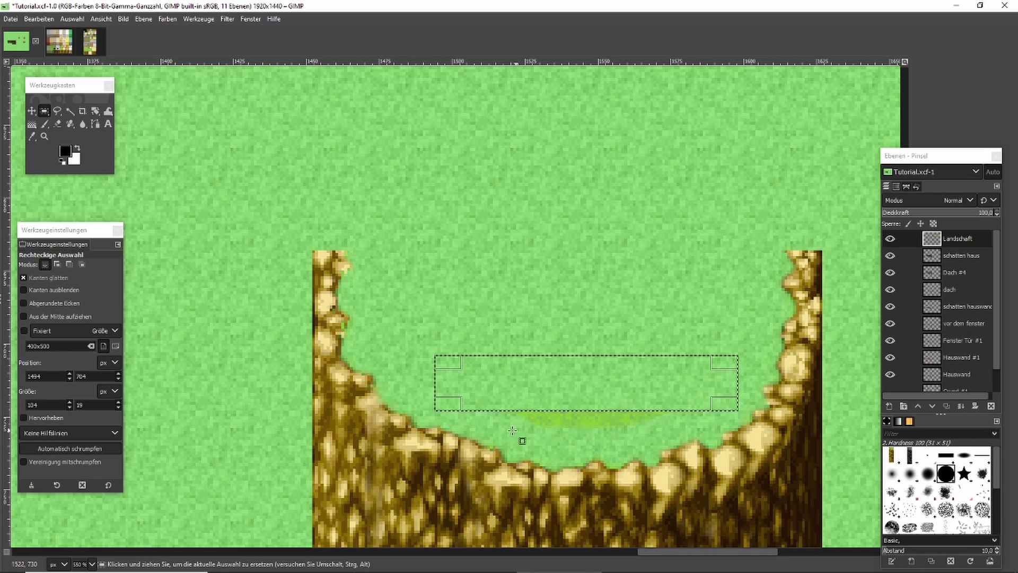
mouse_move(493, 430)
mouse_down()
mouse_move(555, 425)
mouse_move(693, 357)
mouse_up()
key(Delete)
click(693, 294)
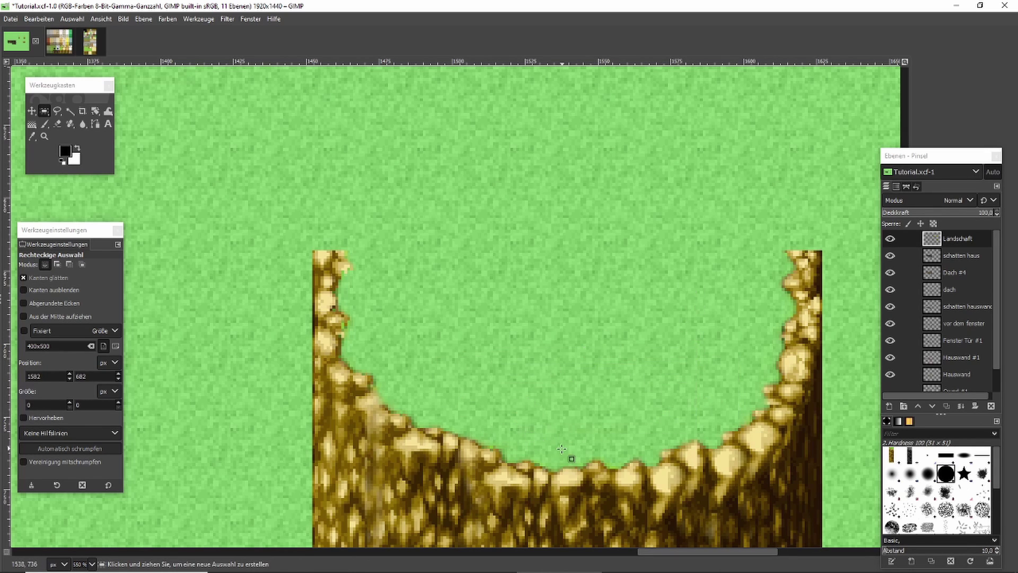
drag(549, 442, 675, 362)
click(657, 284)
Erase the grassy fringe along the lower cliff's base with the 2. Hardness 050 brush at size 51, rounding the bottom edge
scroll(632, 295, down, 3)
scroll(632, 292, down, 1)
scroll(619, 291, down, 3)
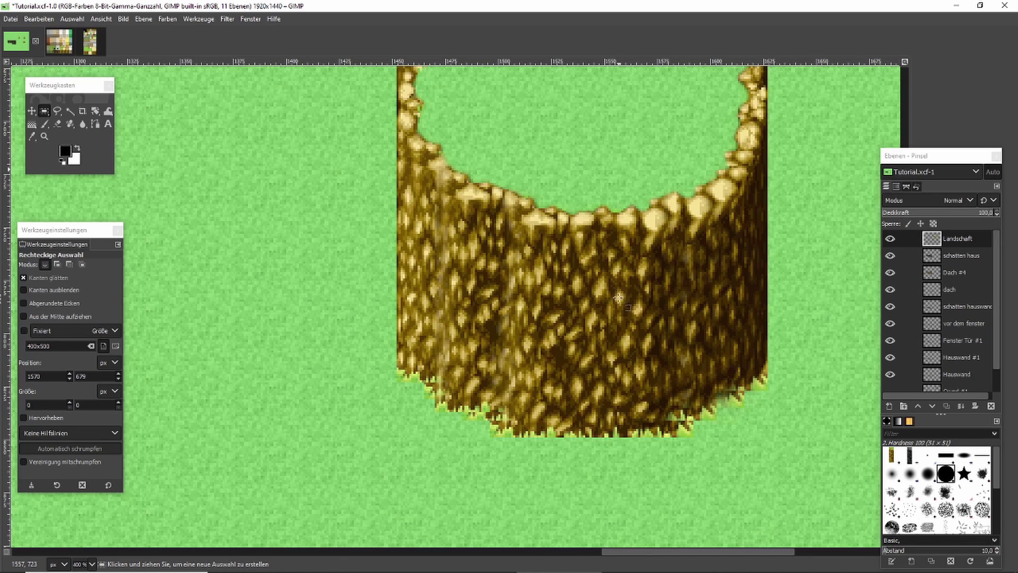
click(55, 124)
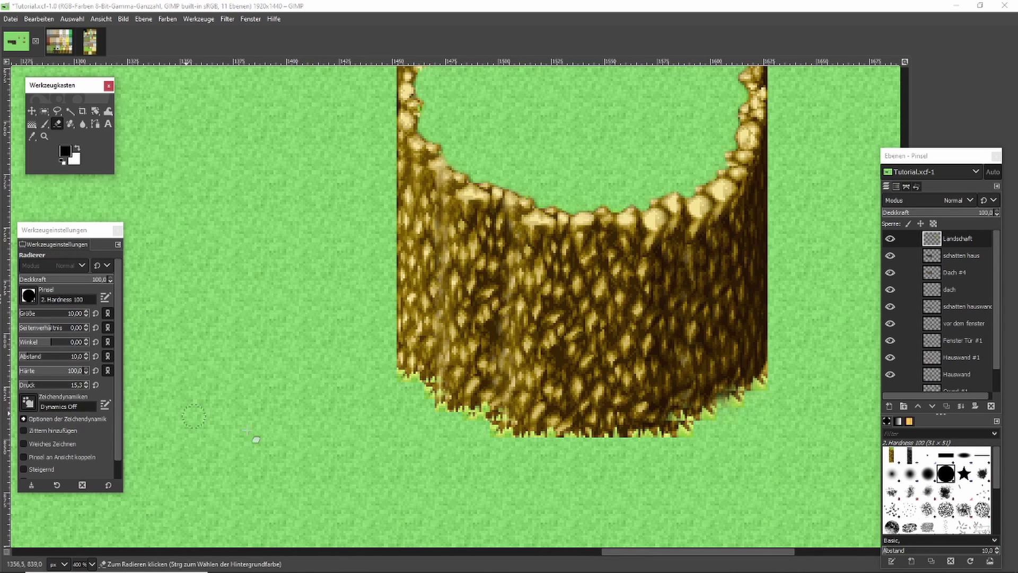
click(910, 473)
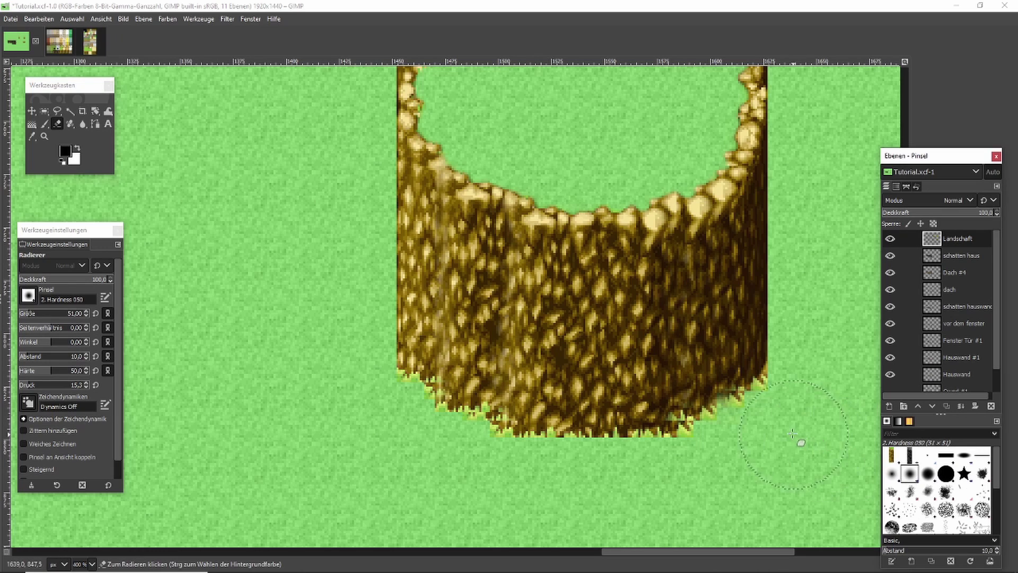
mouse_move(800, 382)
mouse_down()
mouse_move(795, 390)
mouse_move(807, 386)
mouse_move(781, 402)
mouse_up()
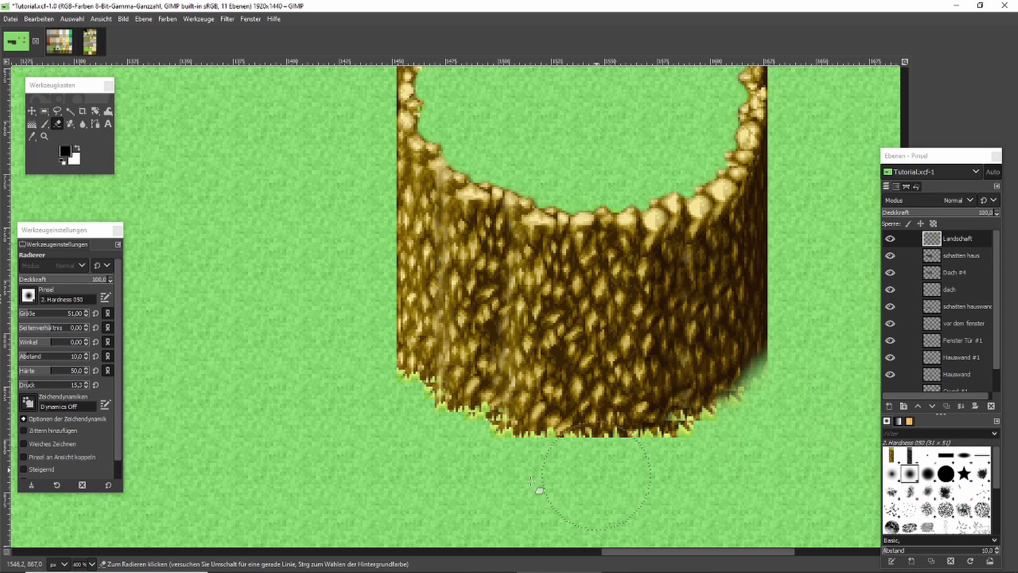
click(40, 384)
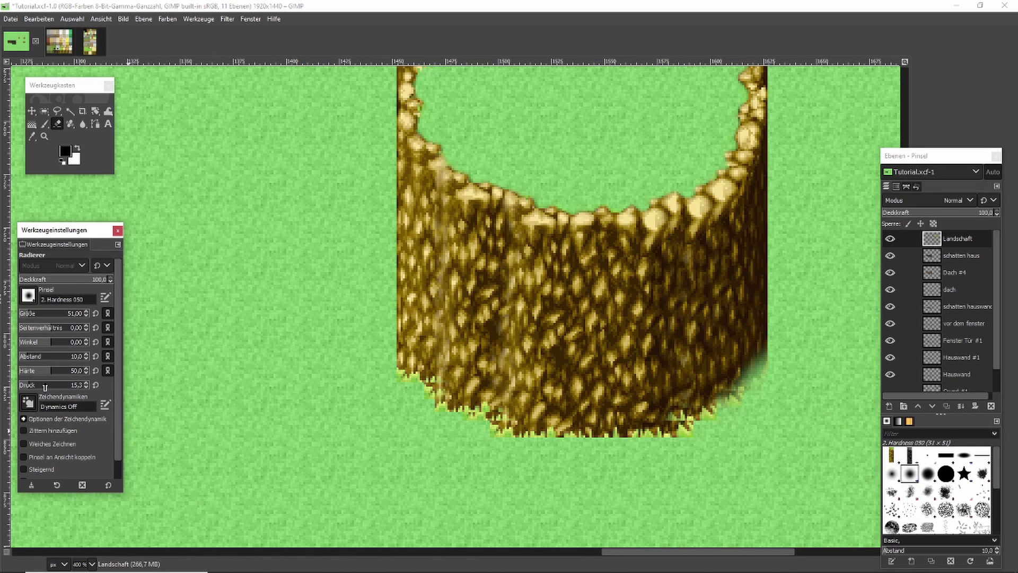
mouse_move(801, 405)
mouse_down()
mouse_move(779, 407)
mouse_move(789, 378)
mouse_move(794, 389)
mouse_move(768, 415)
mouse_move(815, 368)
mouse_move(715, 448)
mouse_move(754, 418)
mouse_move(679, 458)
mouse_move(714, 441)
mouse_move(648, 460)
mouse_move(730, 432)
mouse_move(680, 452)
mouse_move(792, 391)
mouse_move(694, 445)
mouse_move(596, 470)
mouse_move(656, 464)
mouse_move(515, 464)
mouse_move(611, 469)
mouse_move(474, 456)
mouse_move(519, 454)
mouse_move(467, 430)
mouse_up()
Copy the hollow lower cliff with a 252 × 240 px selection and paste the duplicate onto the empty grass beside it
scroll(446, 427, down, 3)
key(r)
drag(396, 264, 596, 455)
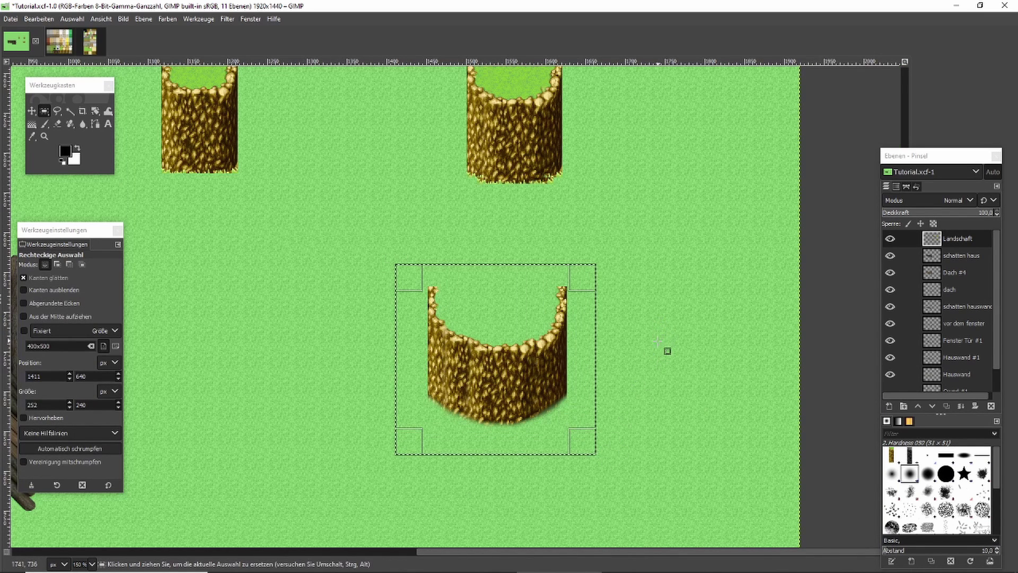
key(ctrl+c)
scroll(663, 345, down, 1)
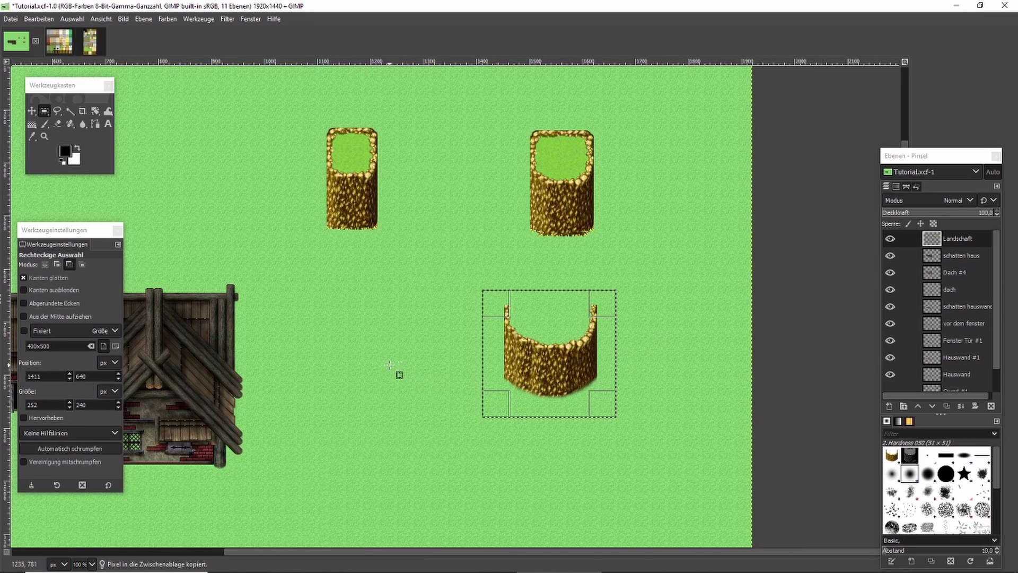
scroll(398, 375, up, 1)
key(ctrl+v)
drag(497, 334, 442, 368)
scroll(372, 284, up, 1)
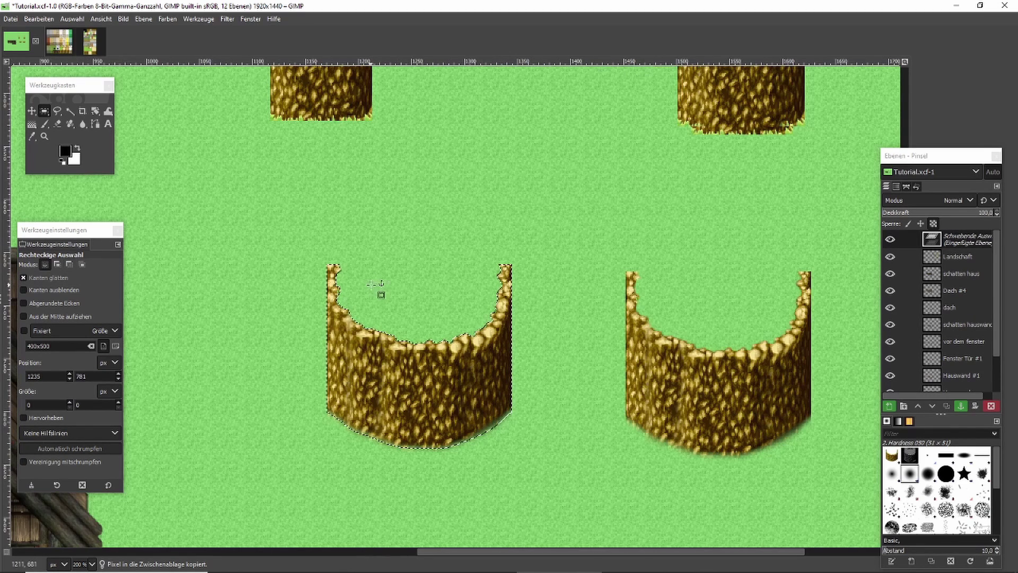
Reduce the pasted cliff's saturation to about -24.7 with Hue/Saturation (Farbton / Sättigung) and anchor it on the Landschaft layer
click(167, 19)
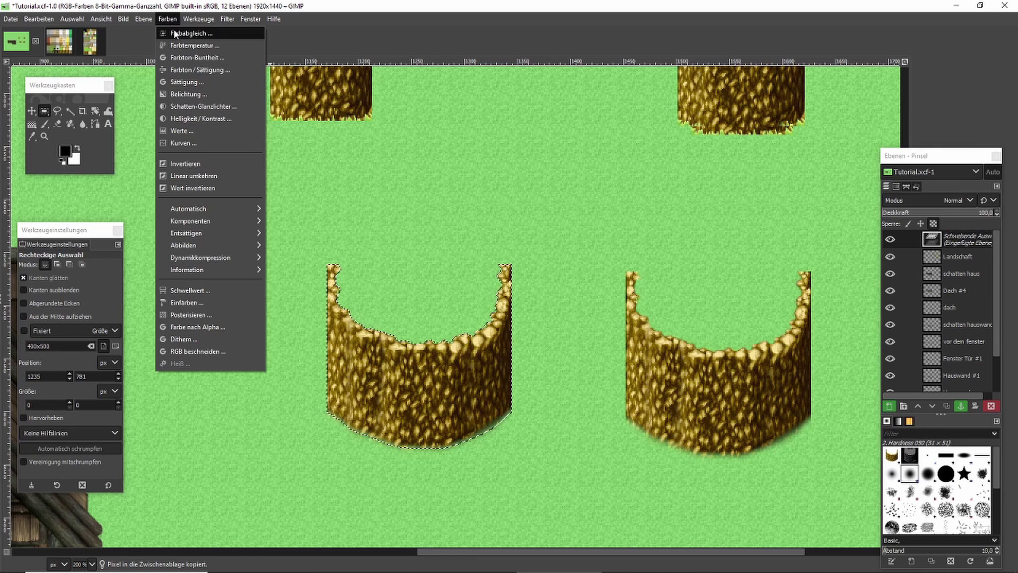
click(191, 70)
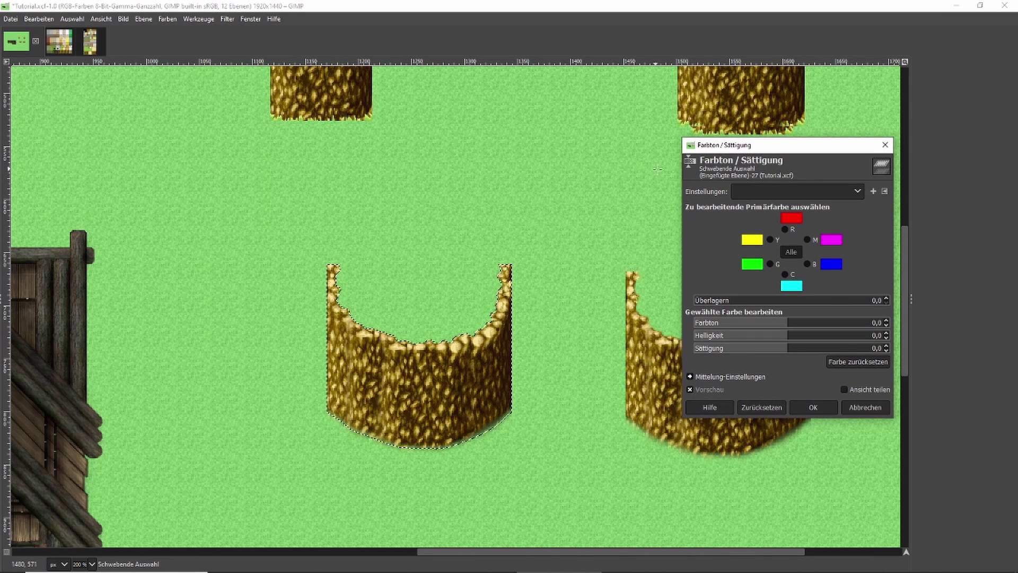
click(778, 347)
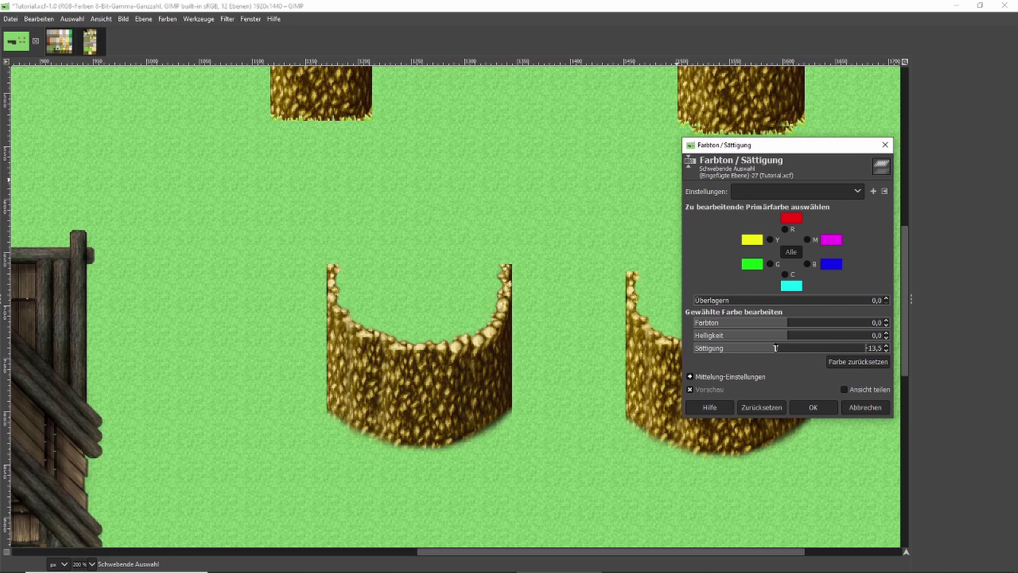
drag(773, 349, 766, 349)
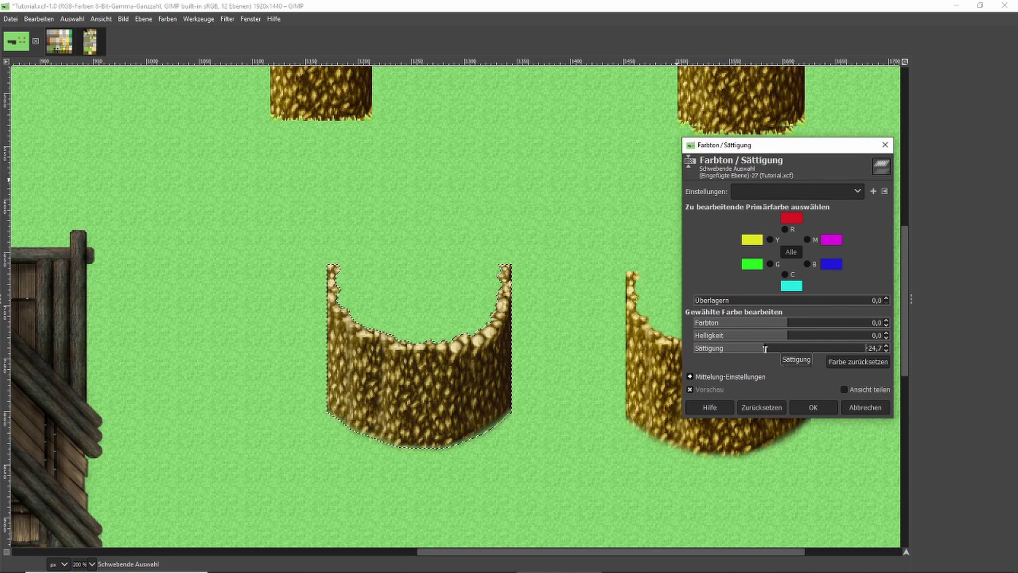
click(813, 407)
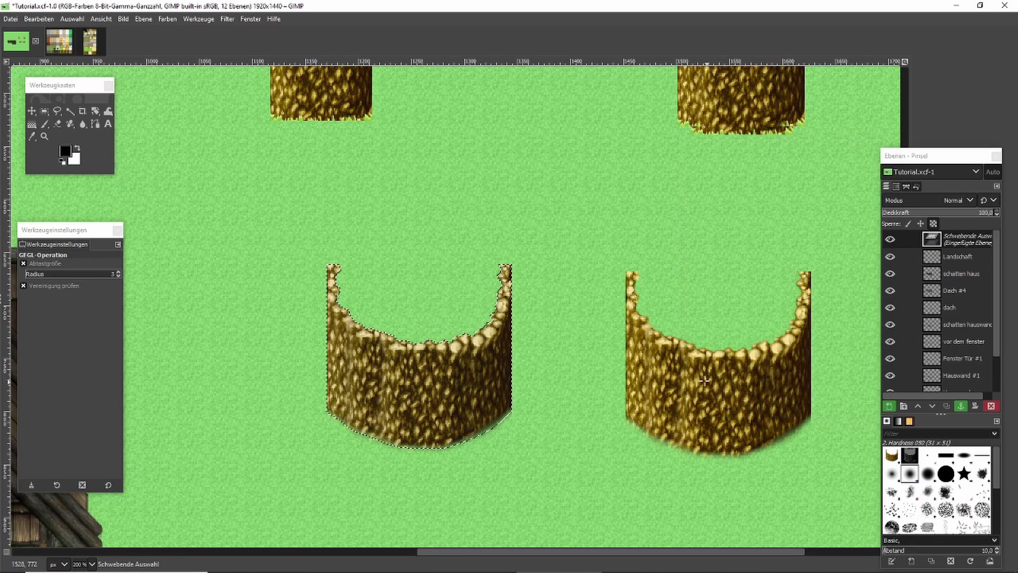
click(45, 111)
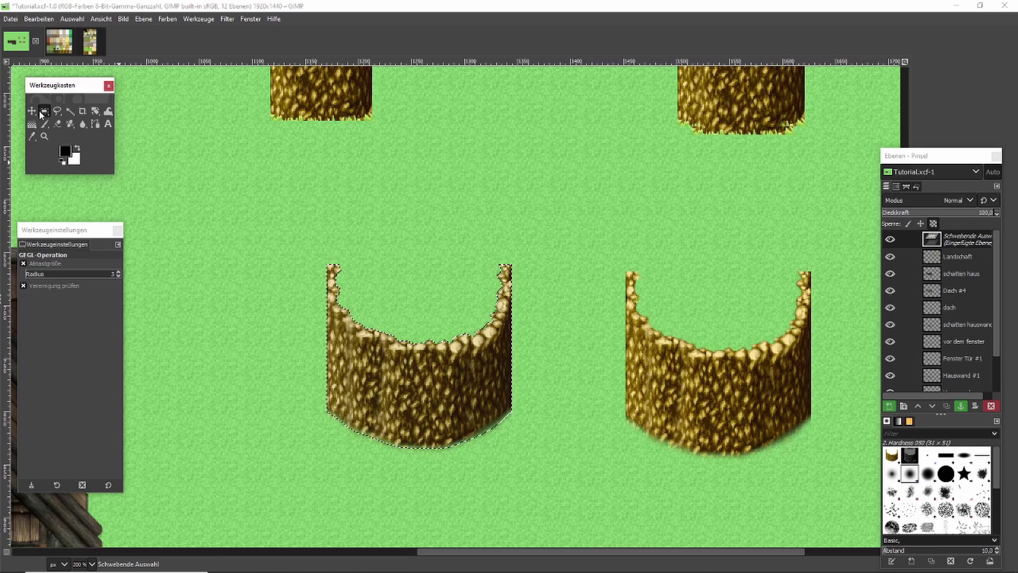
click(486, 226)
Copy the original golden hollow cliff with a 226 × 217 px selection and paste the duplicate on the grass below it
scroll(479, 224, down, 3)
drag(597, 134, 836, 364)
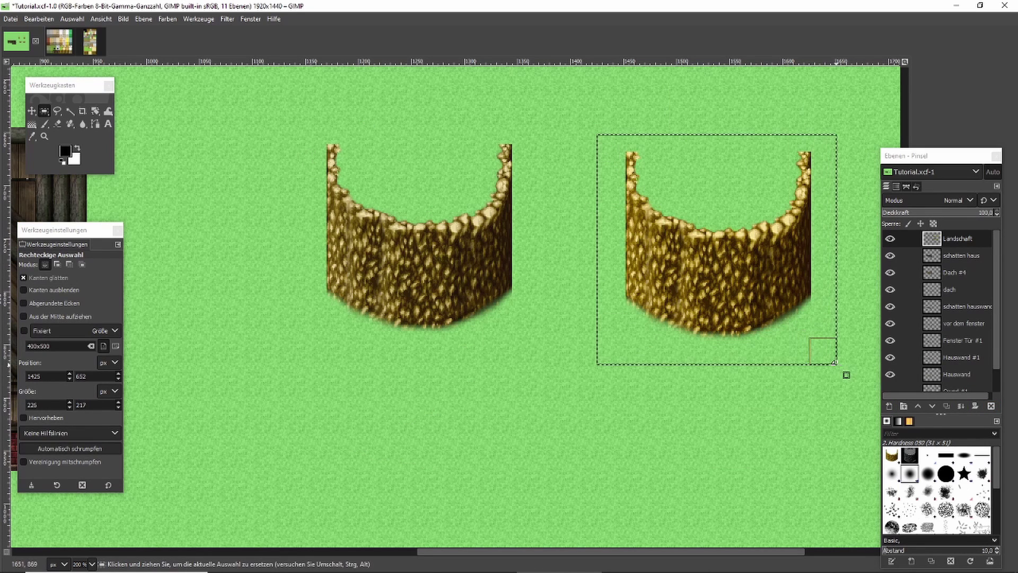
key(ctrl+c)
click(709, 391)
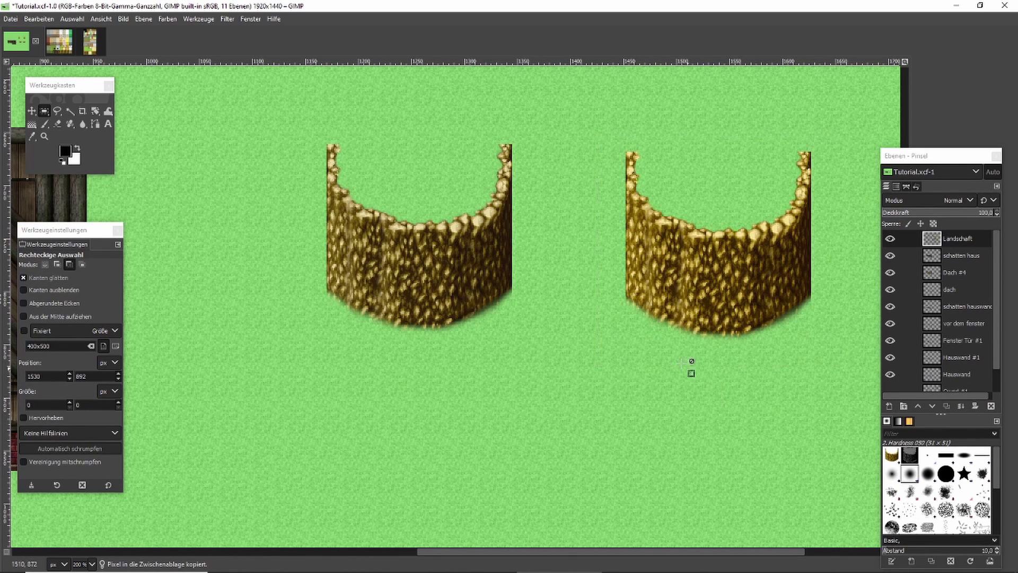
key(ctrl+v)
drag(517, 311, 787, 495)
scroll(735, 395, down, 3)
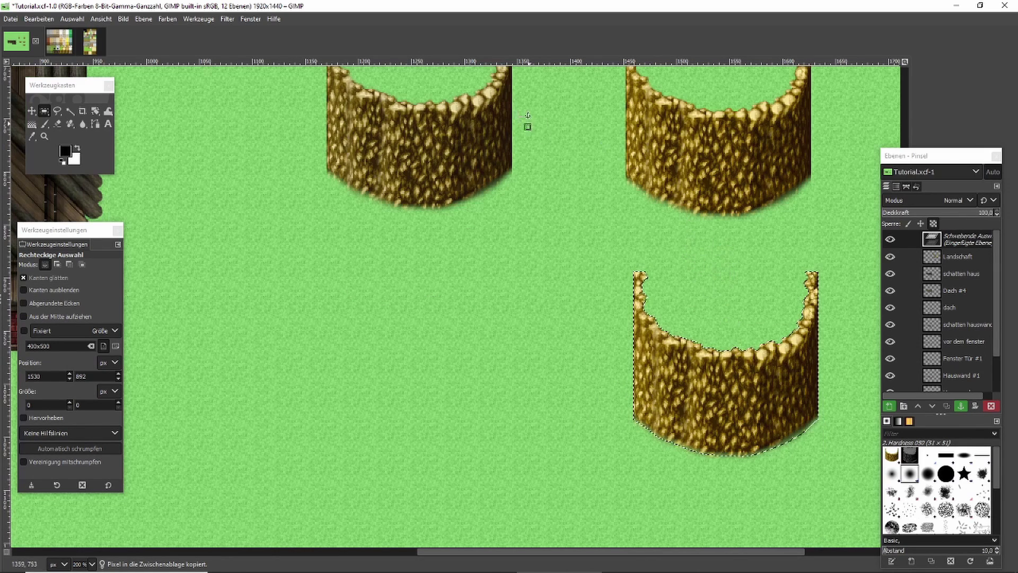
Darken the new duplicate with Hue/Saturation using lightness -22.5 and saturation about -46.6, and anchor it
click(169, 18)
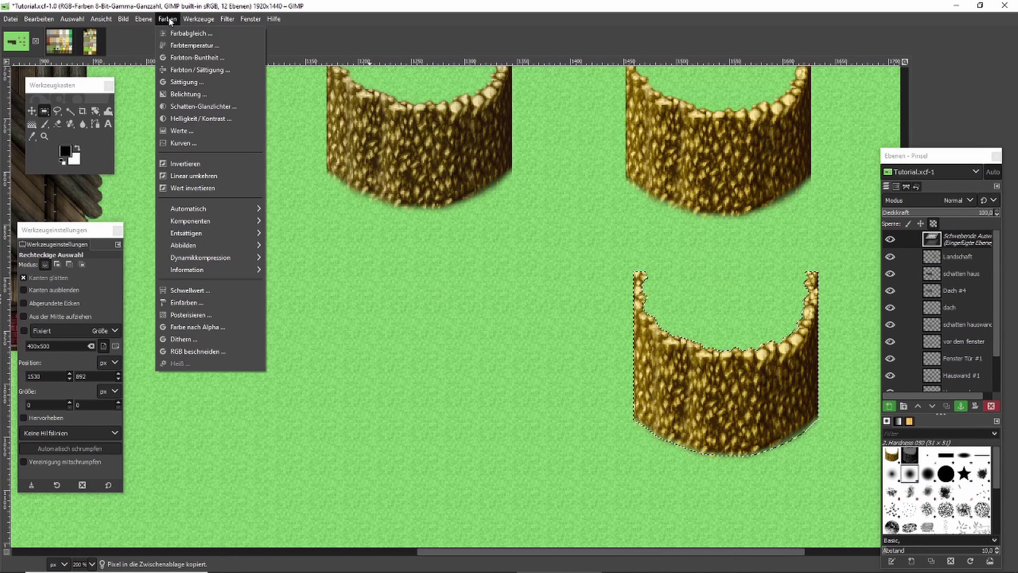
click(195, 71)
key(Tab)
scroll(499, 202, down, 1)
scroll(499, 202, down, 1)
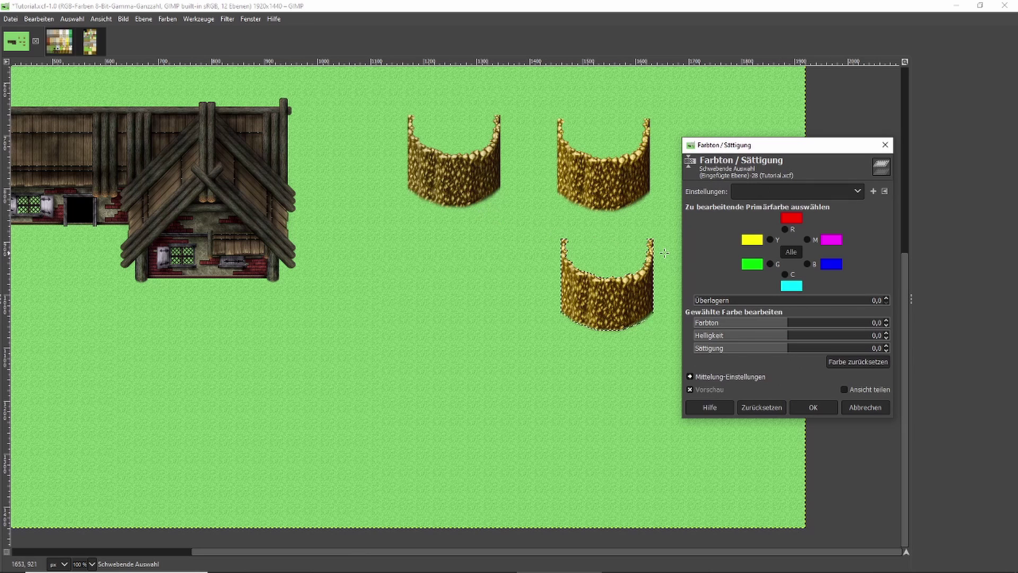
scroll(664, 253, up, 1)
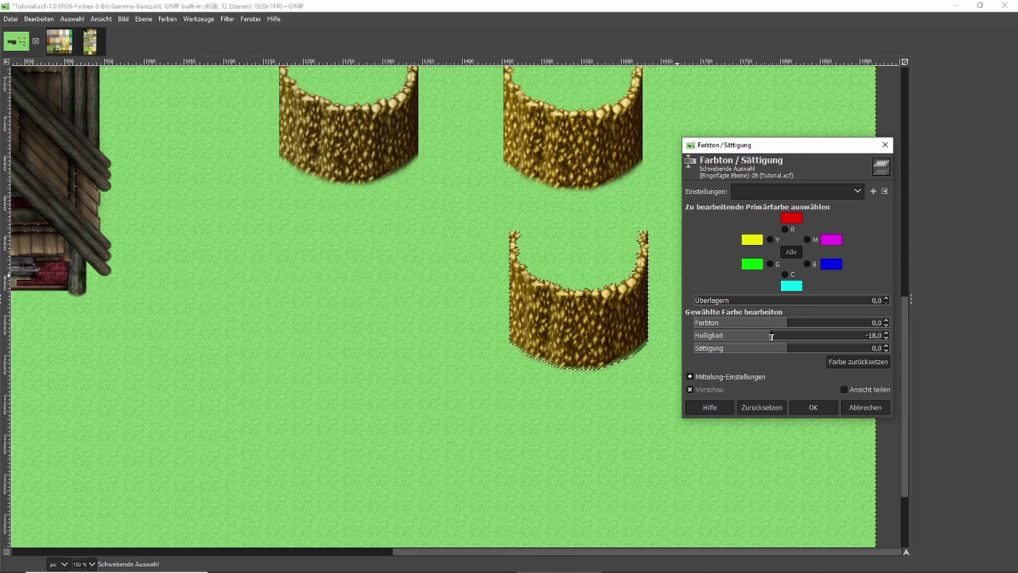
drag(775, 351, 749, 349)
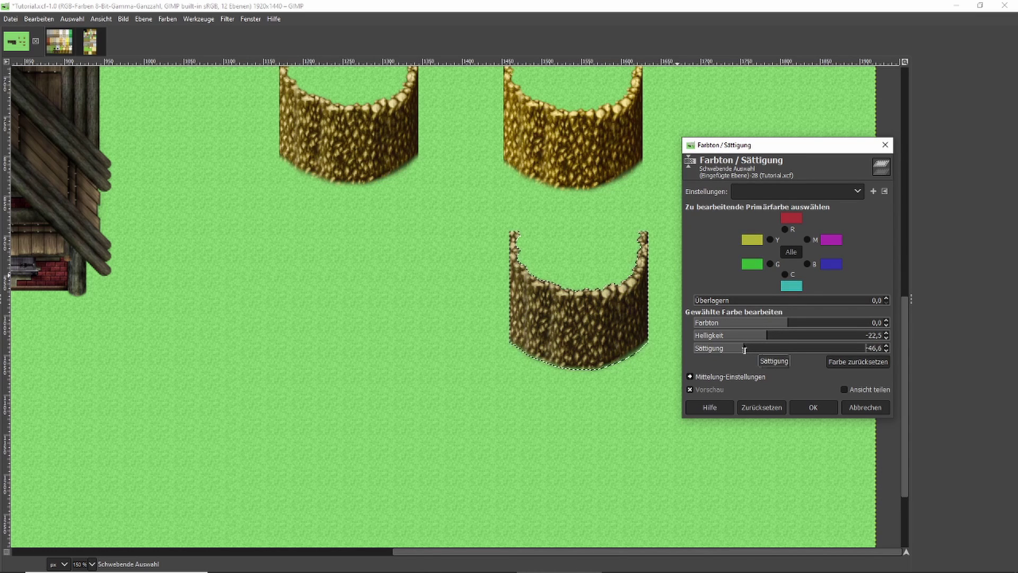
click(819, 413)
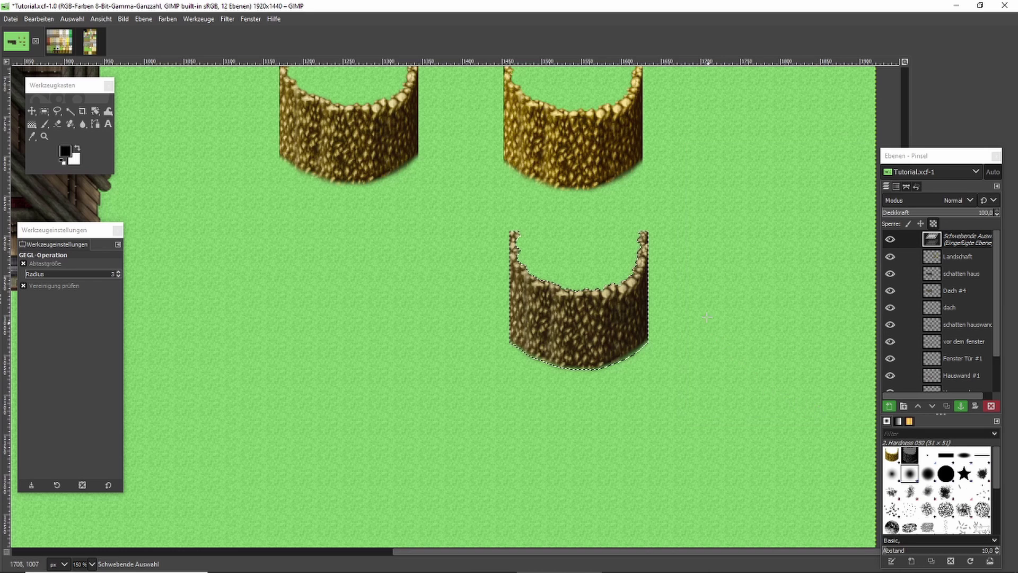
click(44, 110)
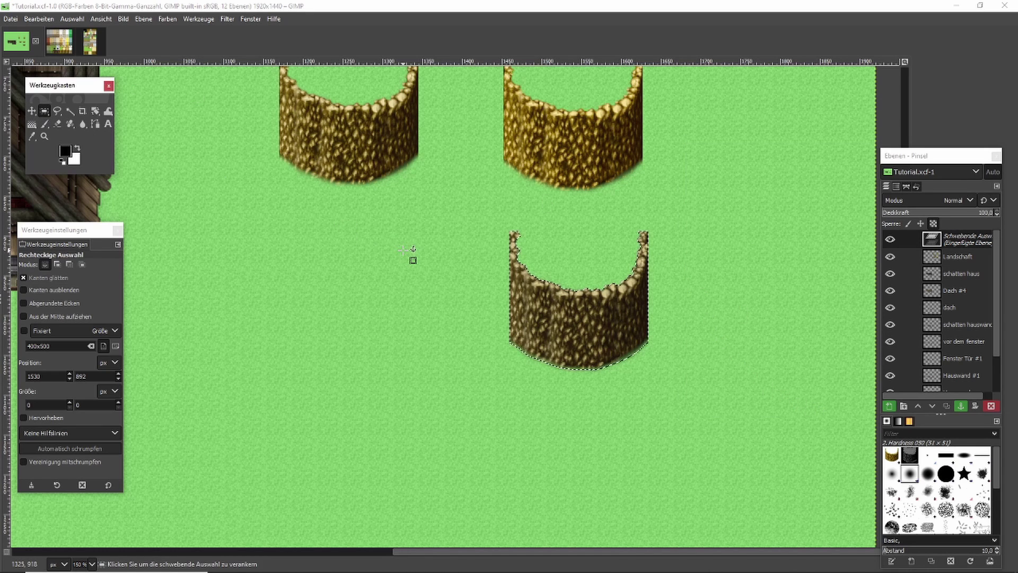
click(403, 250)
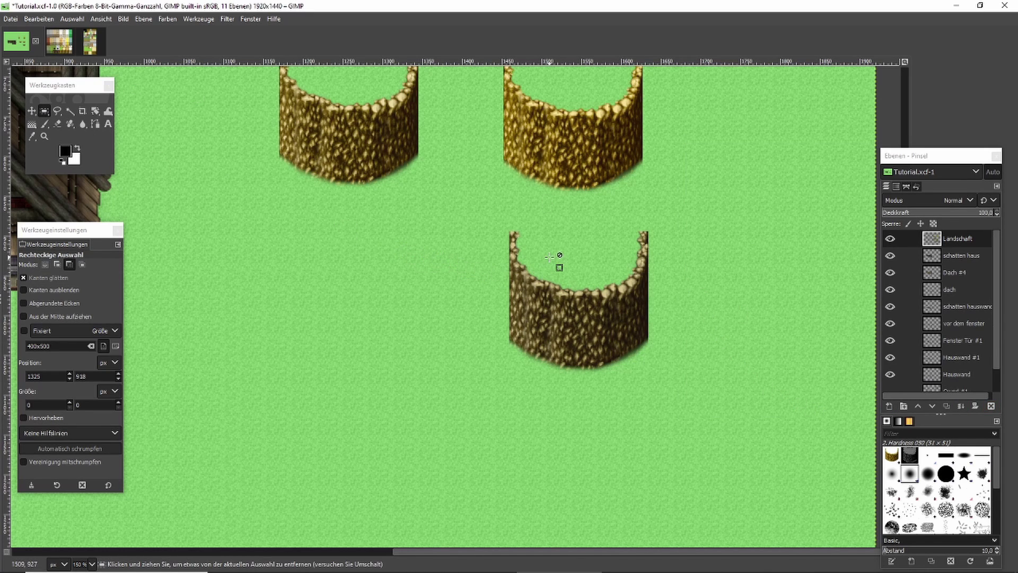
Copy the dark cliff with a 251 × 211 px selection, place the duplicate beneath the slightly desaturated cliff, and anchor it
scroll(523, 256, up, 1)
drag(453, 205, 720, 429)
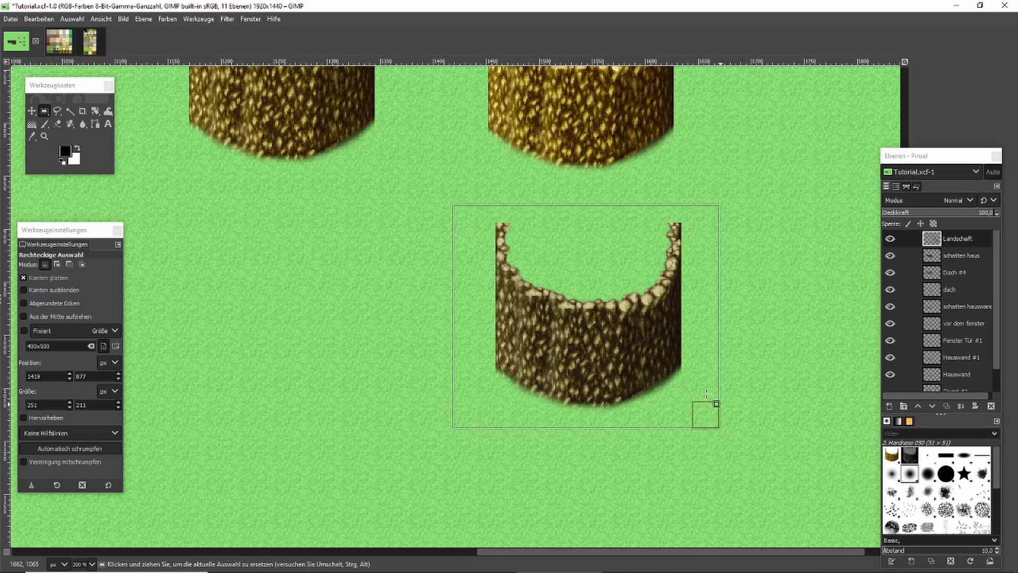
key(ctrl+c)
scroll(386, 336, down, 1)
scroll(382, 329, up, 1)
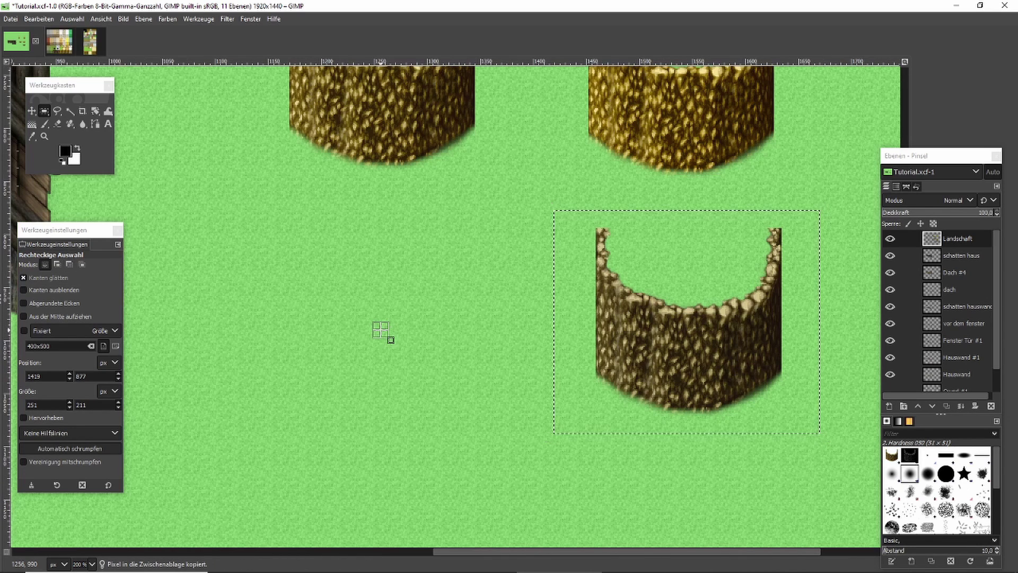
key(ctrl+v)
drag(492, 323, 407, 338)
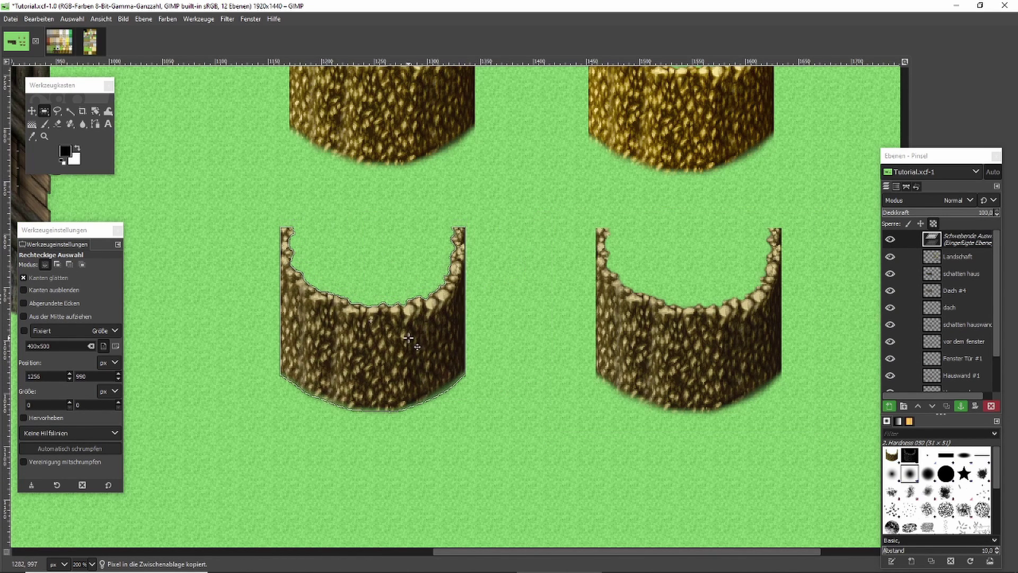
click(535, 323)
Copy the slightly desaturated cliff with a 224 × 202 px selection and align the pasted copy exactly over the dark cliff below it
scroll(535, 323, up, 3)
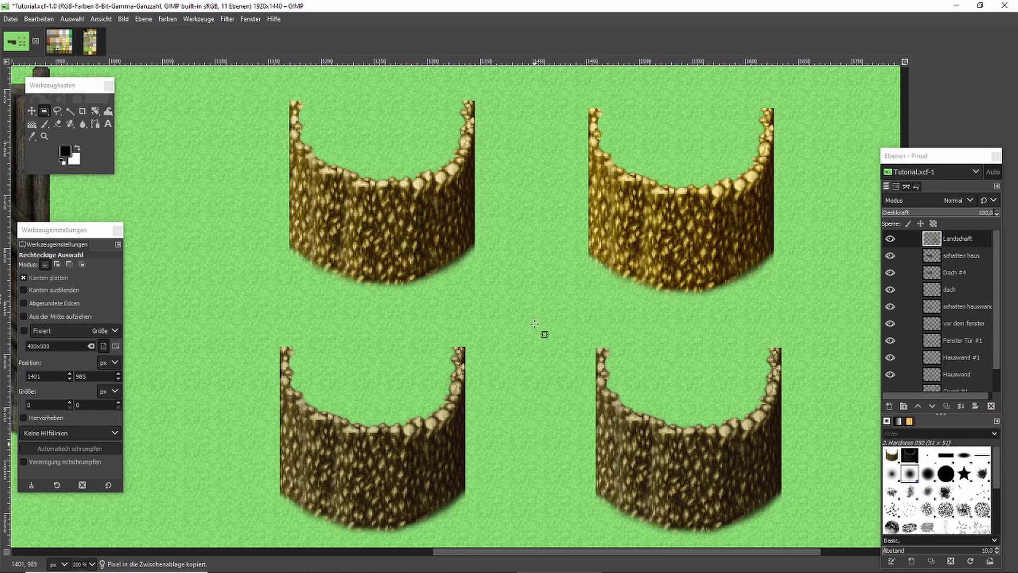
drag(260, 86, 497, 301)
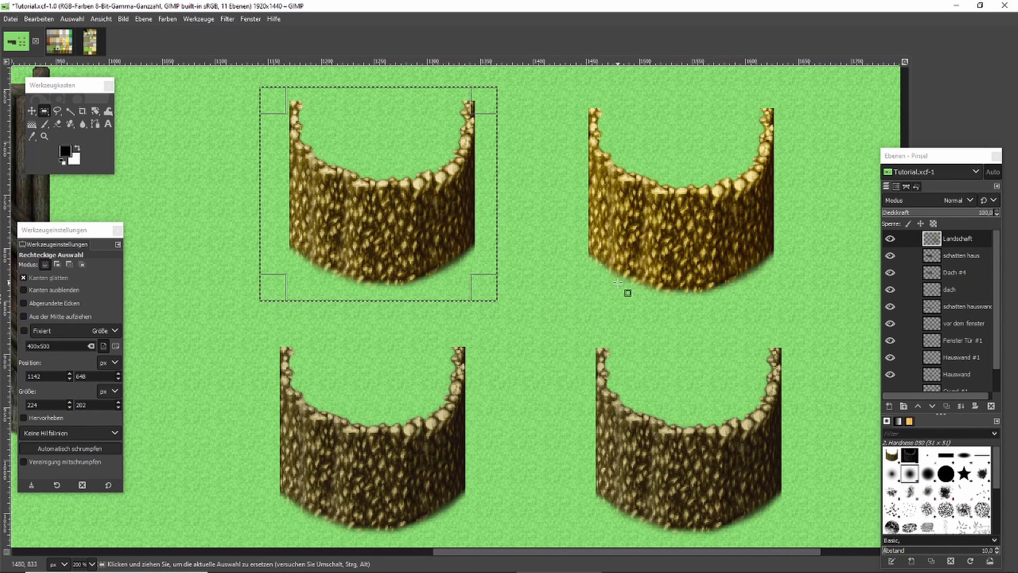
key(ctrl+c)
key(minus)
key(plus)
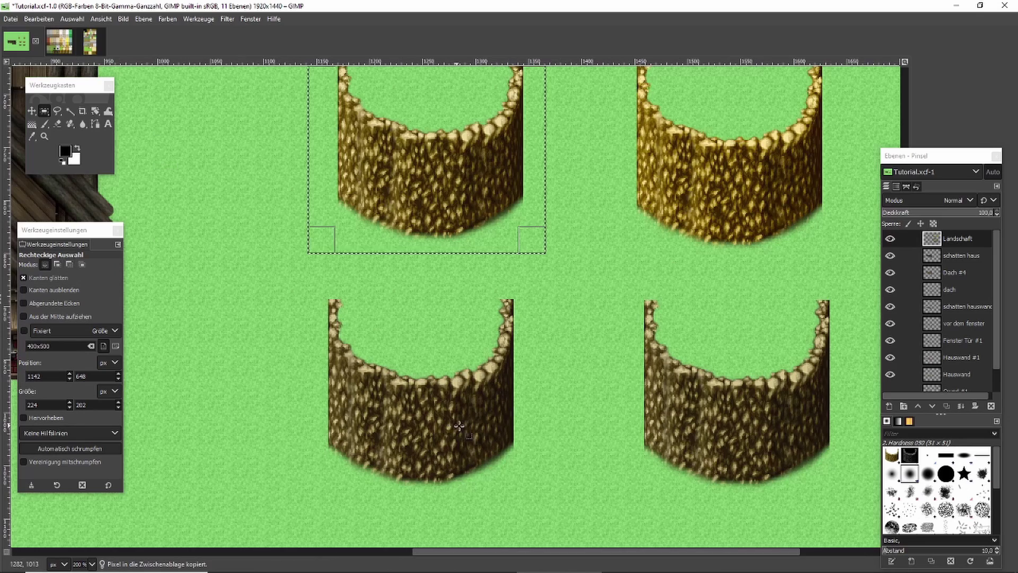
key(ctrl+v)
key(plus)
key(plus)
drag(424, 304, 350, 388)
key(plus)
key(plus)
drag(380, 117, 398, 187)
key(minus)
key(minus)
key(minus)
key(minus)
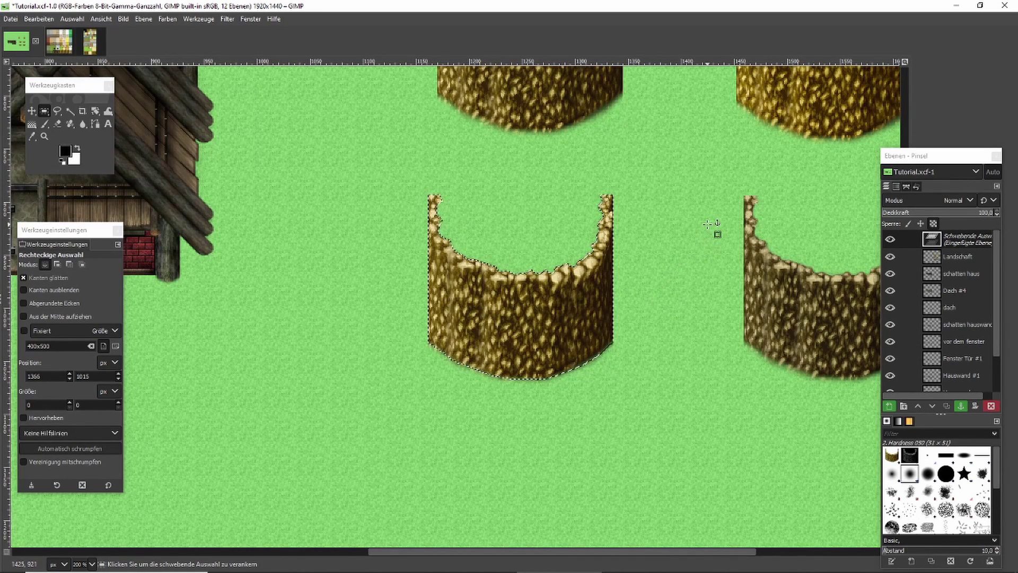
Set the eraser to the Grunge 01 brush with size 50 and Druck 5, and unlock the floating selection's alpha channel
click(56, 123)
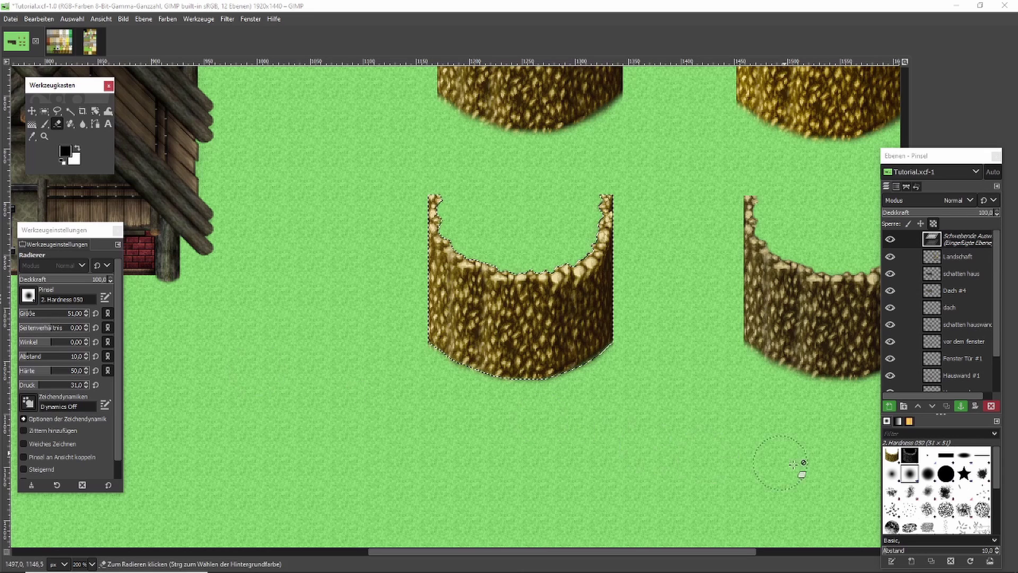
scroll(934, 502, down, 3)
click(908, 499)
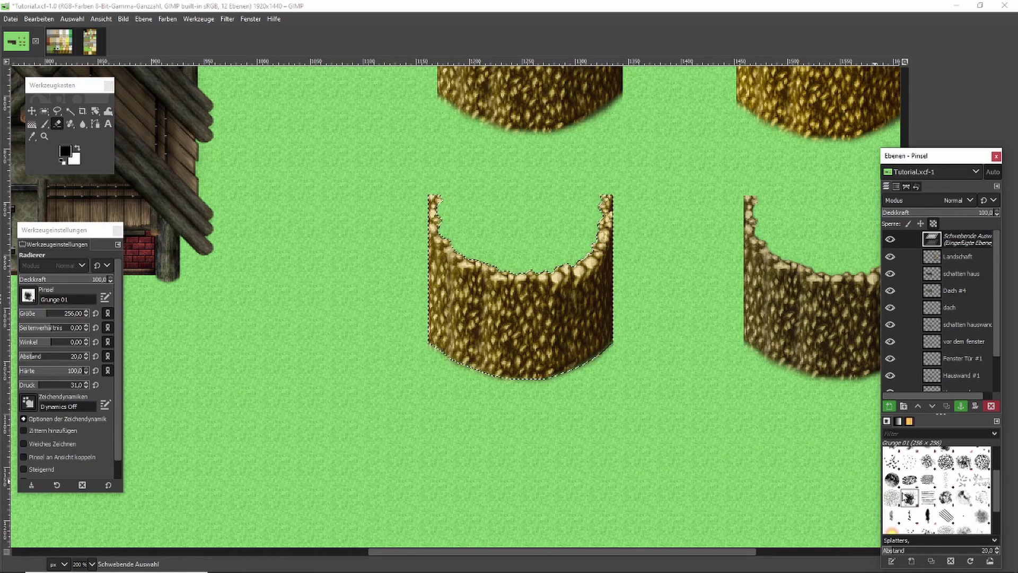
click(26, 386)
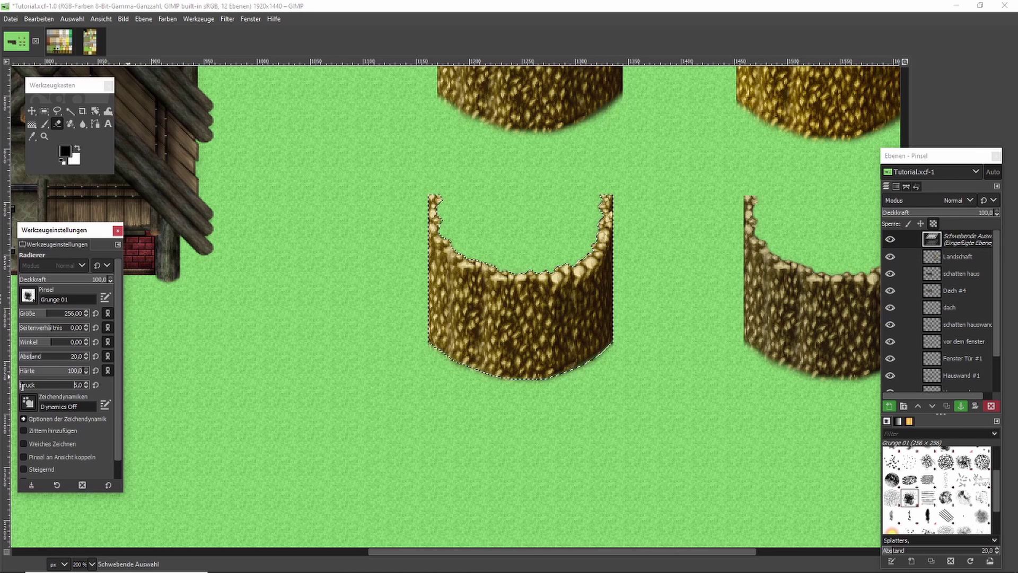
click(29, 314)
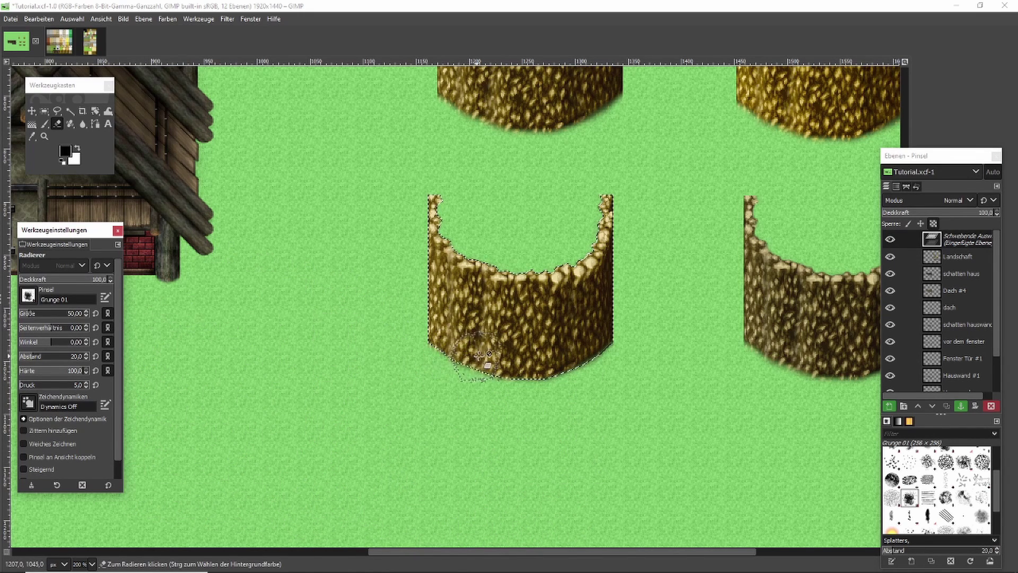
click(478, 356)
click(933, 223)
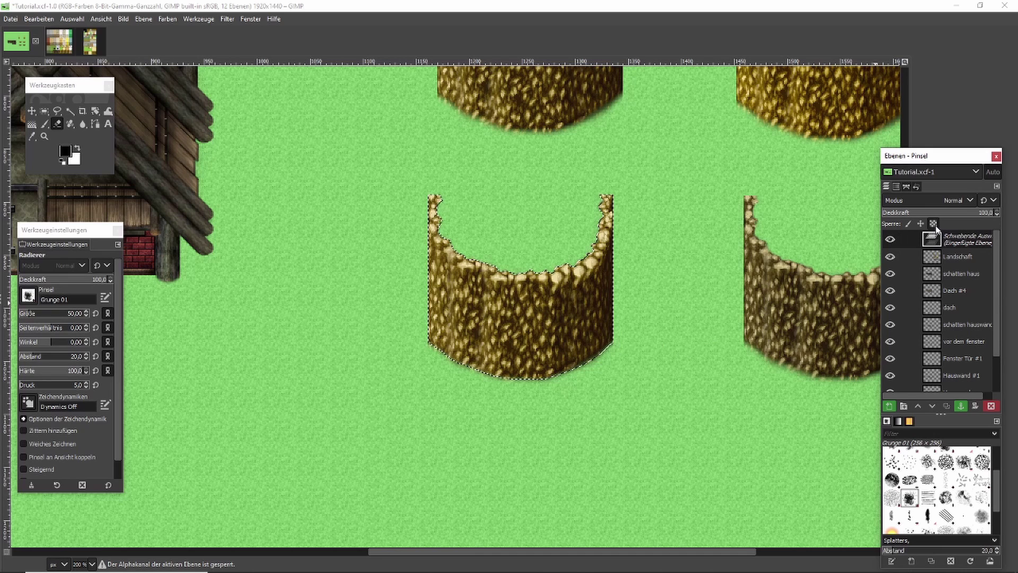
Erase irregular patches of the overlaid cliff with Druck raised to 13 so the dark cliff shows through, and anchor it
scroll(702, 327, up, 1)
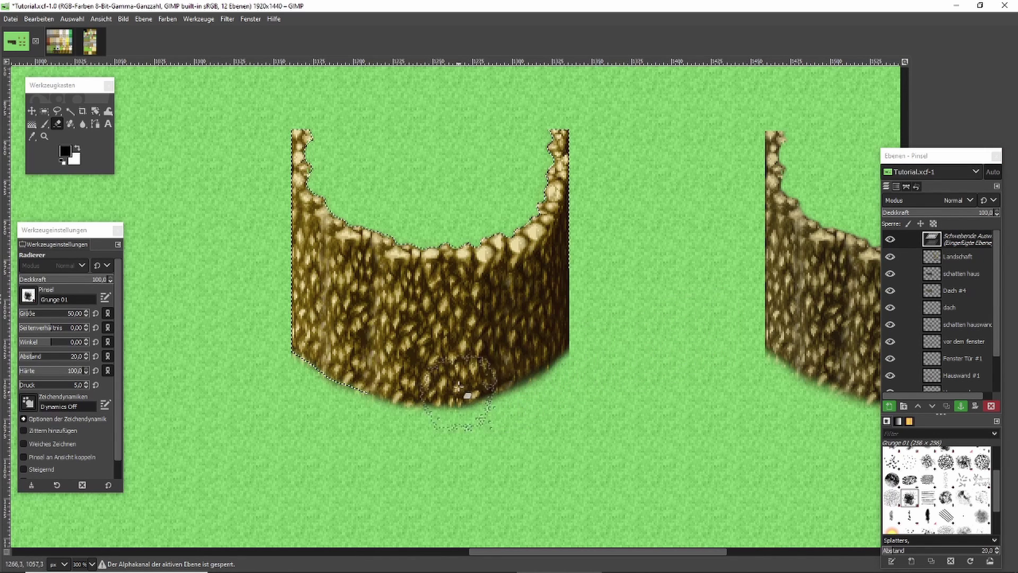
mouse_move(458, 386)
mouse_down()
mouse_move(376, 366)
mouse_move(393, 361)
mouse_move(365, 376)
mouse_up()
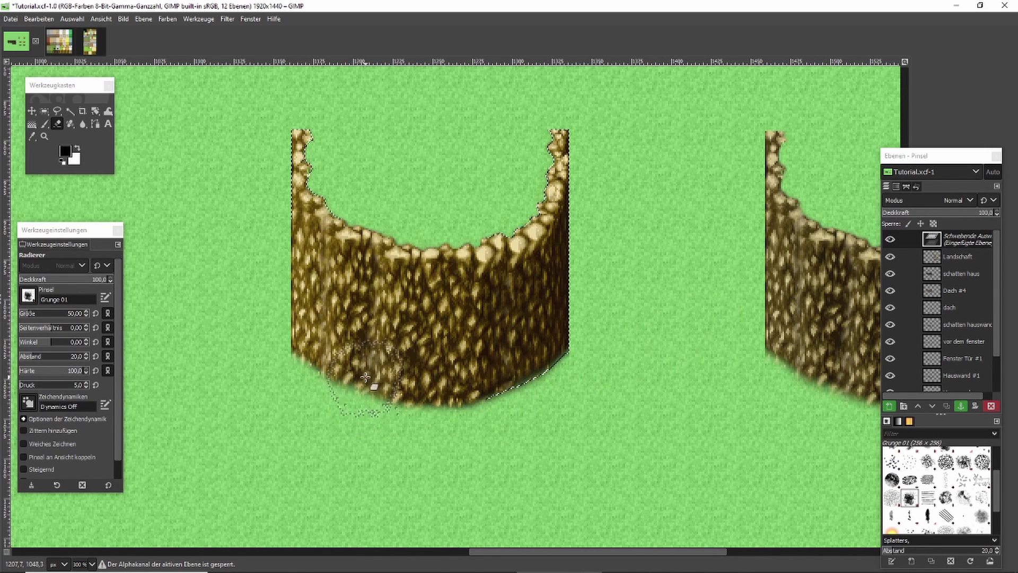
click(29, 386)
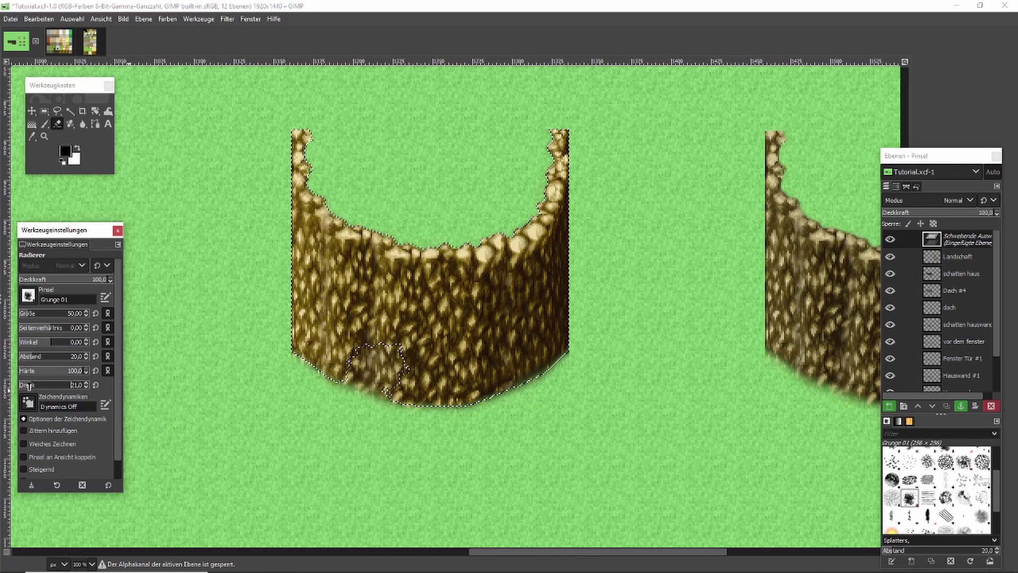
click(27, 386)
mouse_move(318, 375)
mouse_down()
mouse_move(366, 371)
mouse_move(353, 342)
mouse_move(347, 233)
mouse_move(319, 241)
mouse_move(345, 255)
mouse_move(333, 254)
mouse_move(477, 244)
mouse_move(511, 286)
mouse_move(526, 352)
mouse_move(553, 303)
mouse_move(595, 297)
mouse_move(530, 298)
mouse_move(497, 386)
mouse_move(451, 366)
mouse_move(424, 297)
mouse_move(445, 324)
mouse_move(343, 328)
mouse_move(347, 339)
mouse_move(552, 286)
mouse_move(567, 228)
mouse_move(555, 208)
mouse_move(562, 287)
mouse_up()
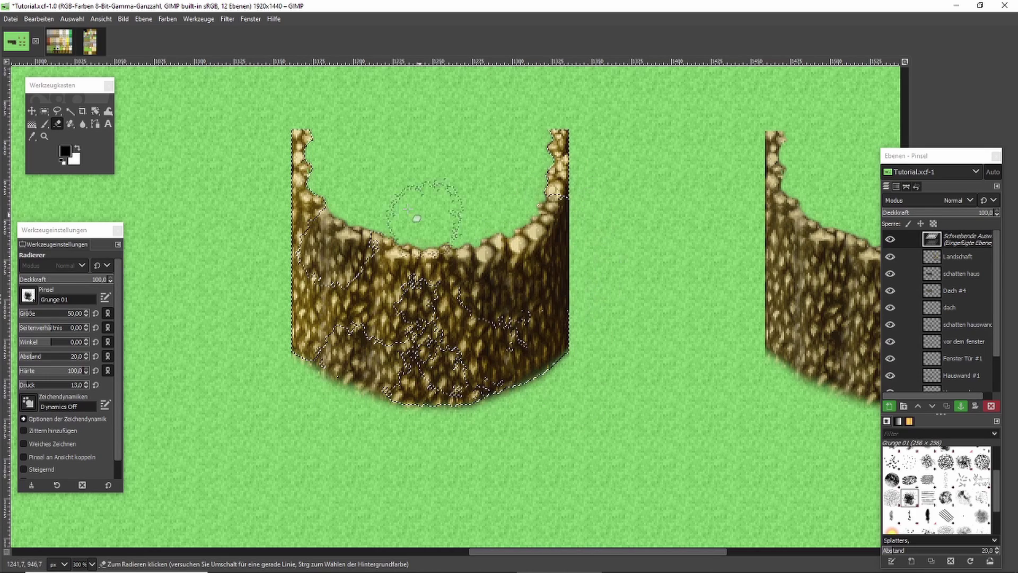
click(45, 110)
click(484, 188)
scroll(476, 186, down, 1)
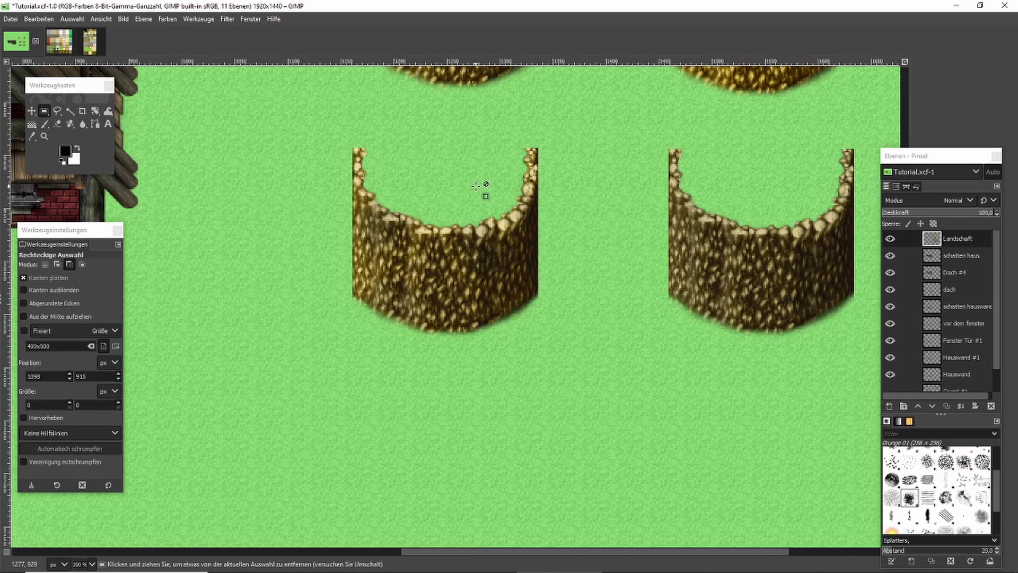
Copy the dark, desaturated cliff in the middle row with a 225 × 199 px selection
scroll(476, 185, down, 1)
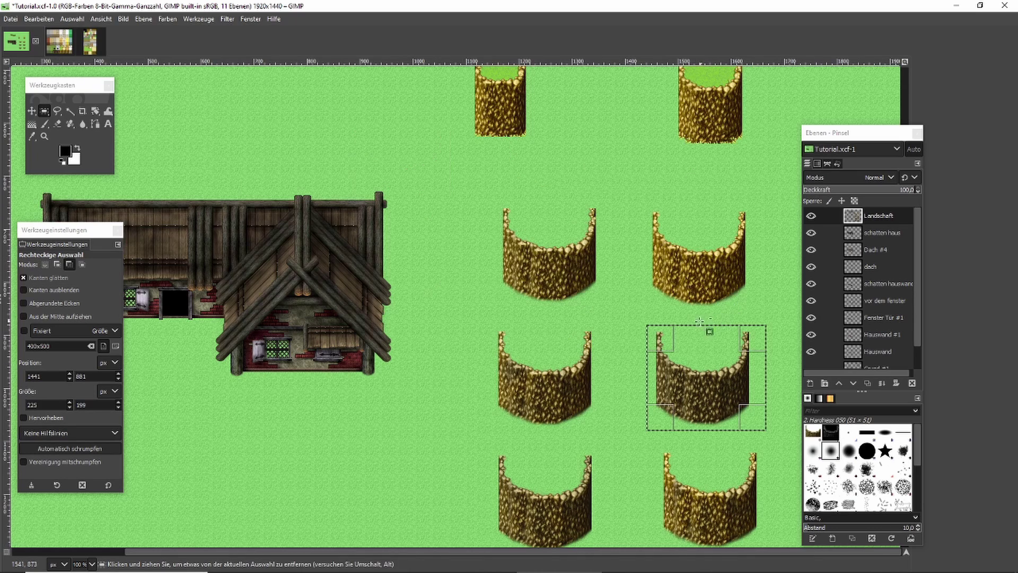
key(ctrl+c)
ctrl+scroll(416, 179, down, 2)
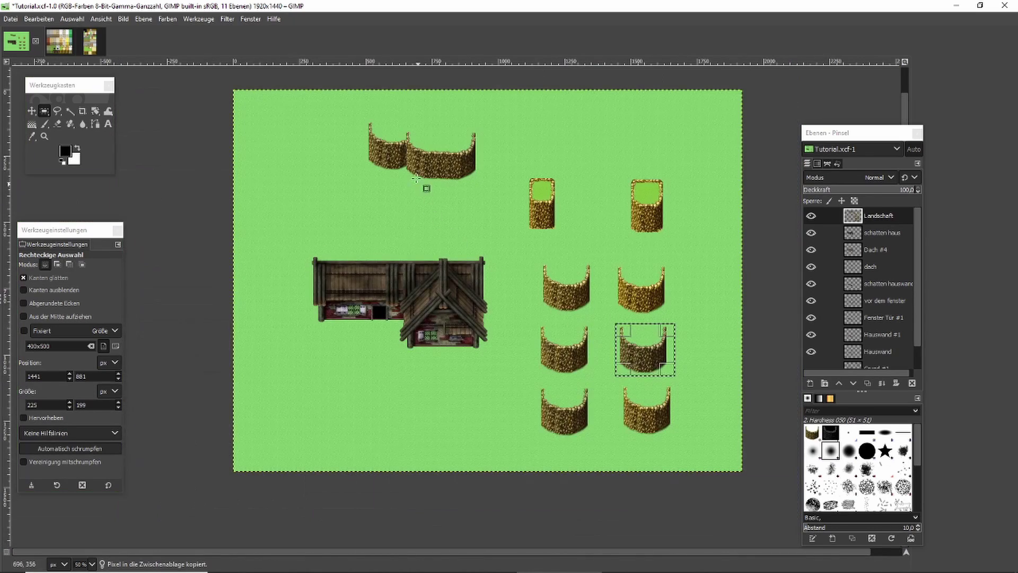
ctrl+scroll(416, 178, up, 5)
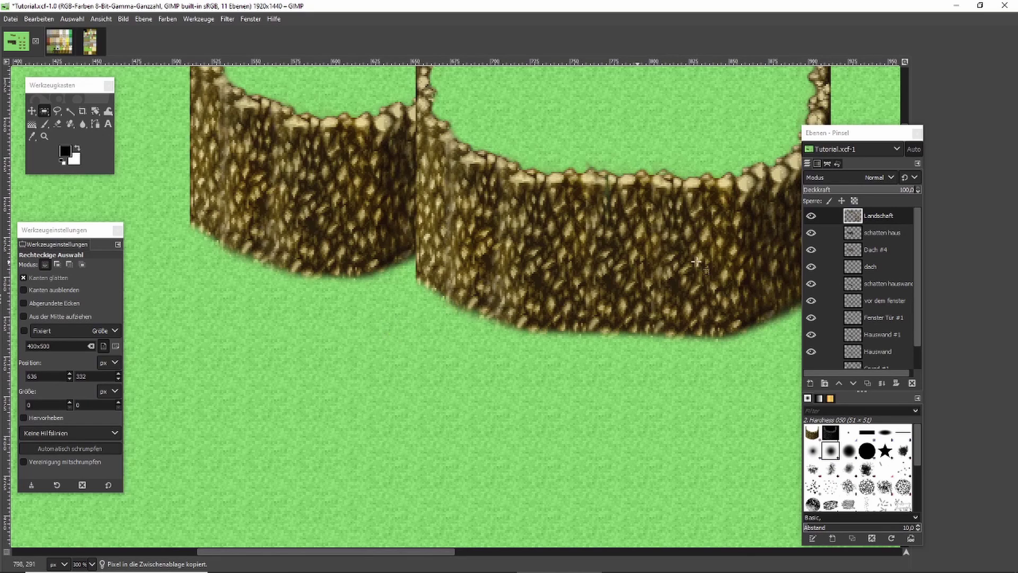
Create a transparent 1920 × 1440 px layer, paste the copied cliff in front of the junction of the two joined cliffs, and anchor it
click(811, 382)
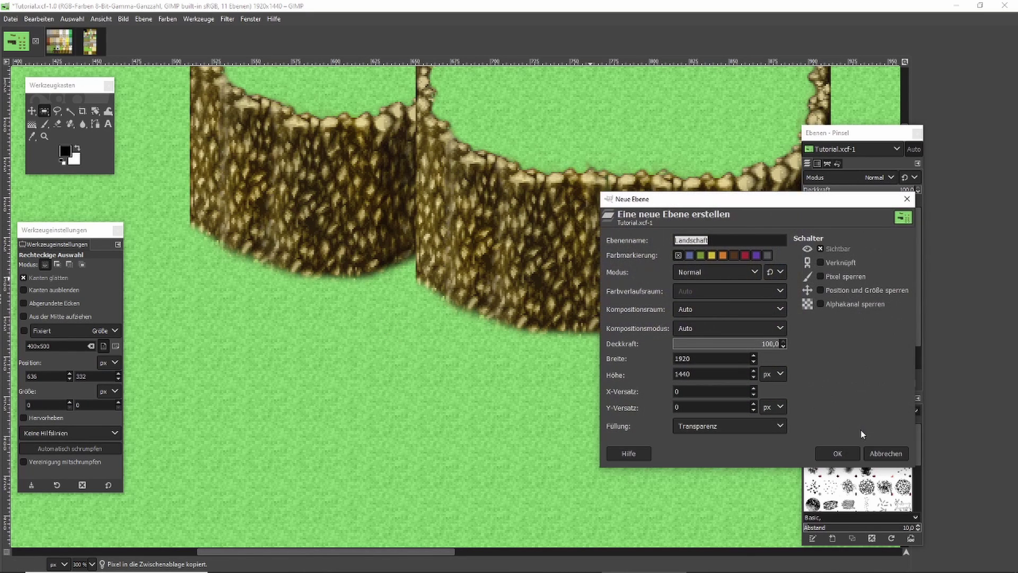
click(838, 453)
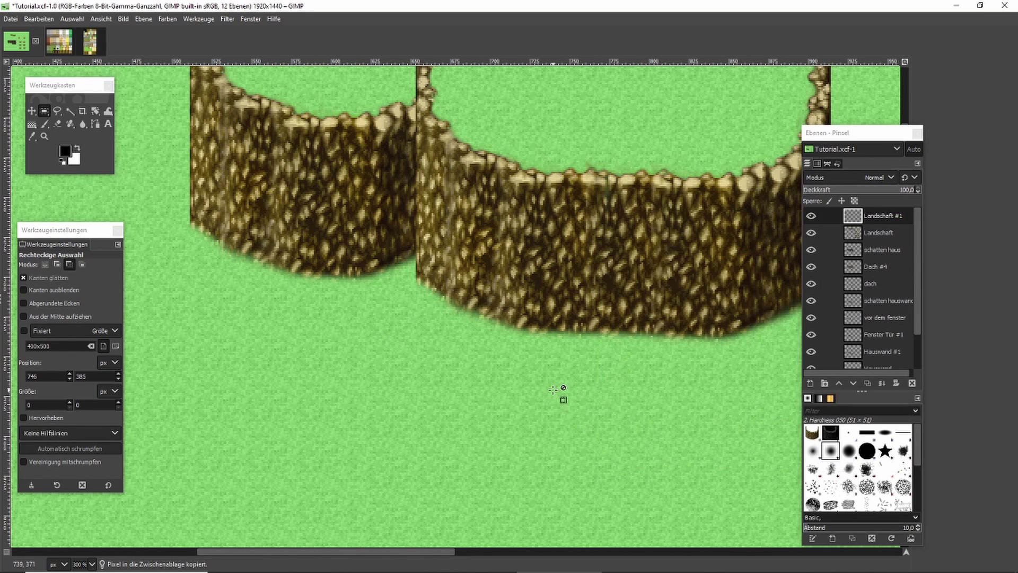
key(ctrl+v)
drag(544, 342, 544, 365)
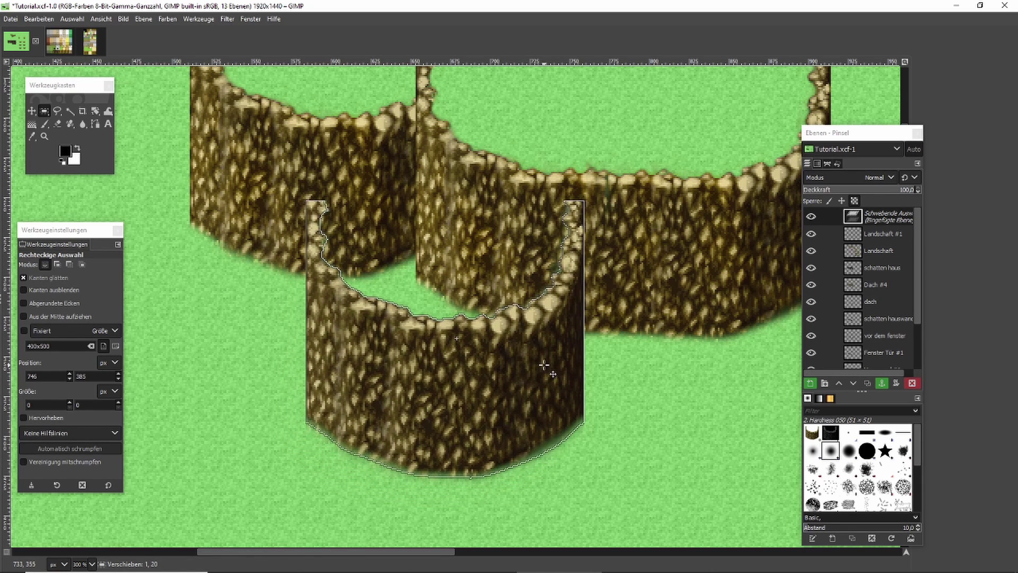
click(662, 362)
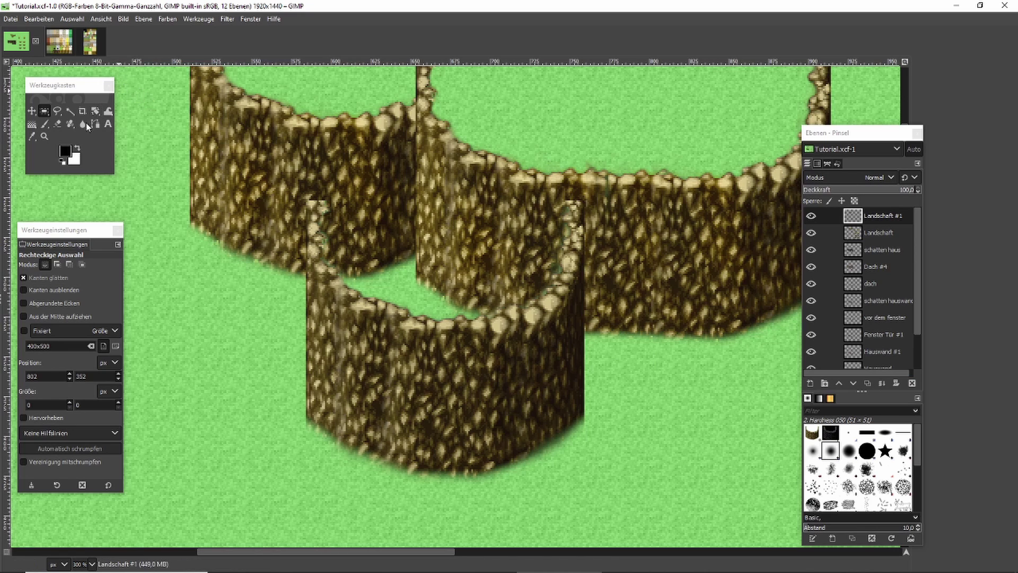
Erase the lower right part of the left rear cliff within the selection to expose grass behind the small front cliff, and deselect
click(60, 125)
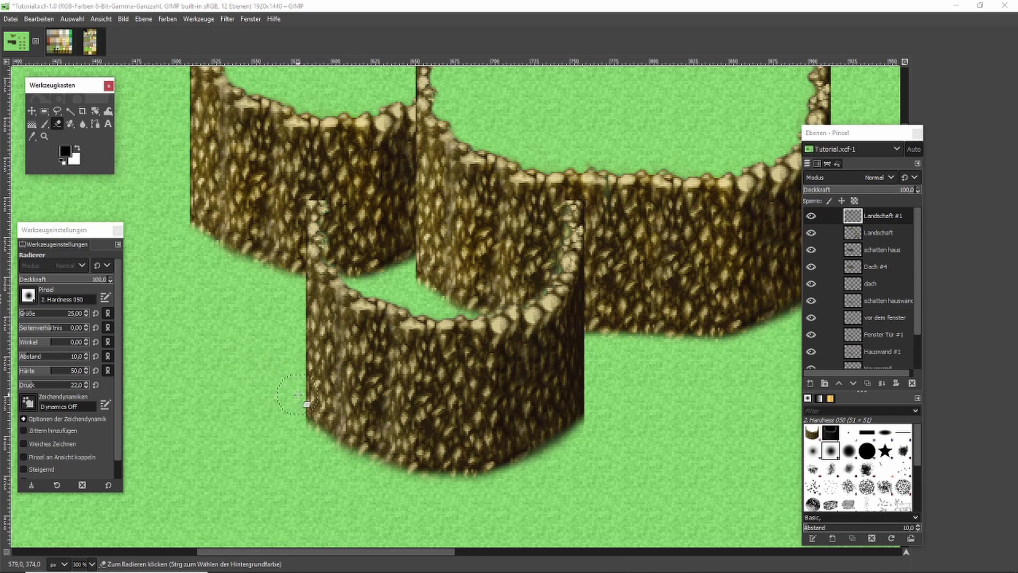
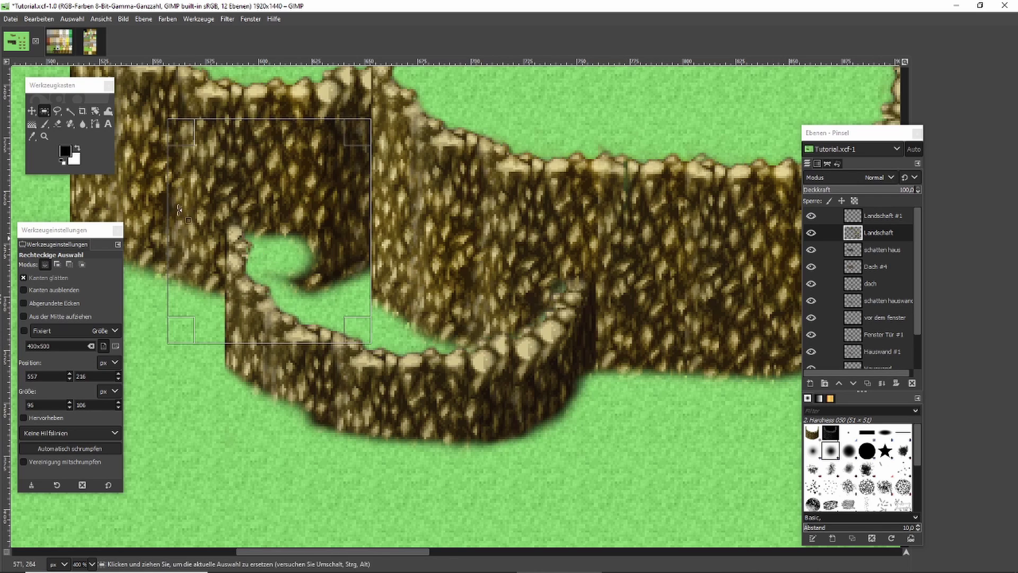
click(57, 124)
mouse_move(256, 269)
mouse_down()
mouse_move(244, 263)
mouse_move(249, 242)
mouse_move(316, 247)
mouse_move(265, 244)
mouse_move(339, 242)
mouse_move(366, 223)
mouse_move(395, 224)
mouse_move(350, 267)
mouse_move(318, 281)
mouse_move(355, 264)
mouse_move(334, 297)
mouse_move(286, 292)
mouse_move(350, 311)
mouse_move(365, 275)
mouse_up()
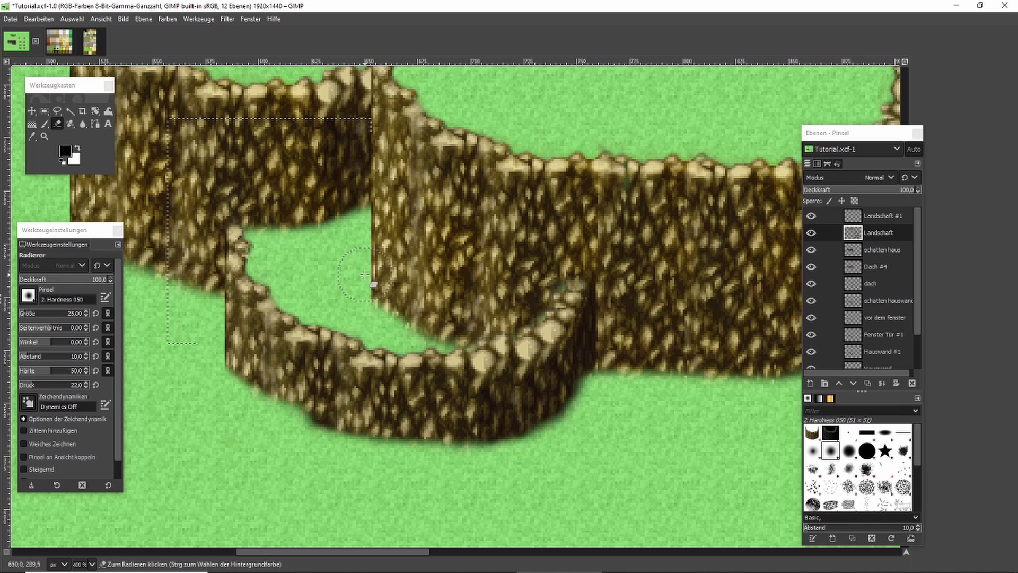
key(ctrl+shift+a)
Erase the lower left base of the large rear cliff so the grassy ledge above the small front cliff continues beneath it
click(44, 111)
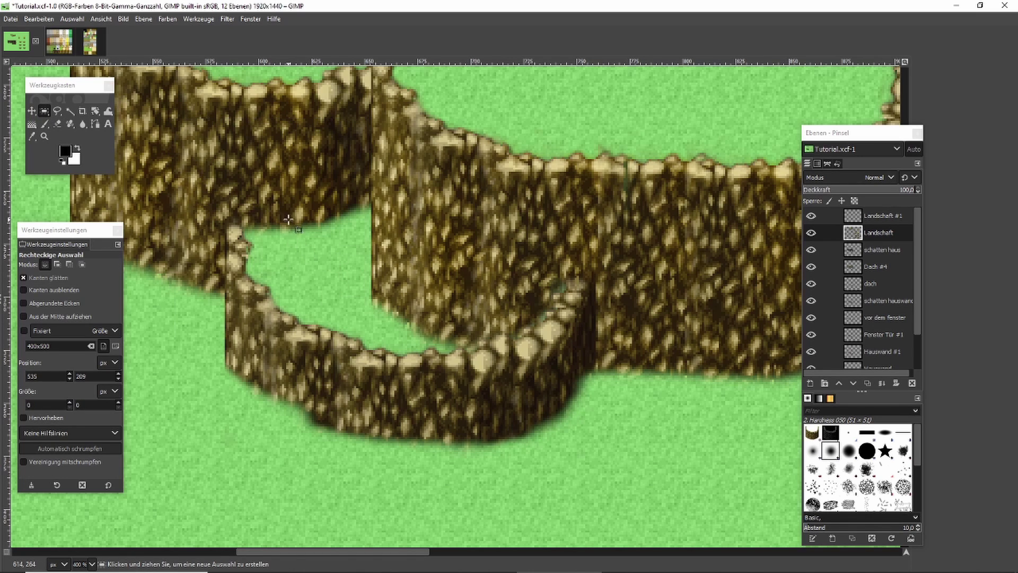
click(59, 124)
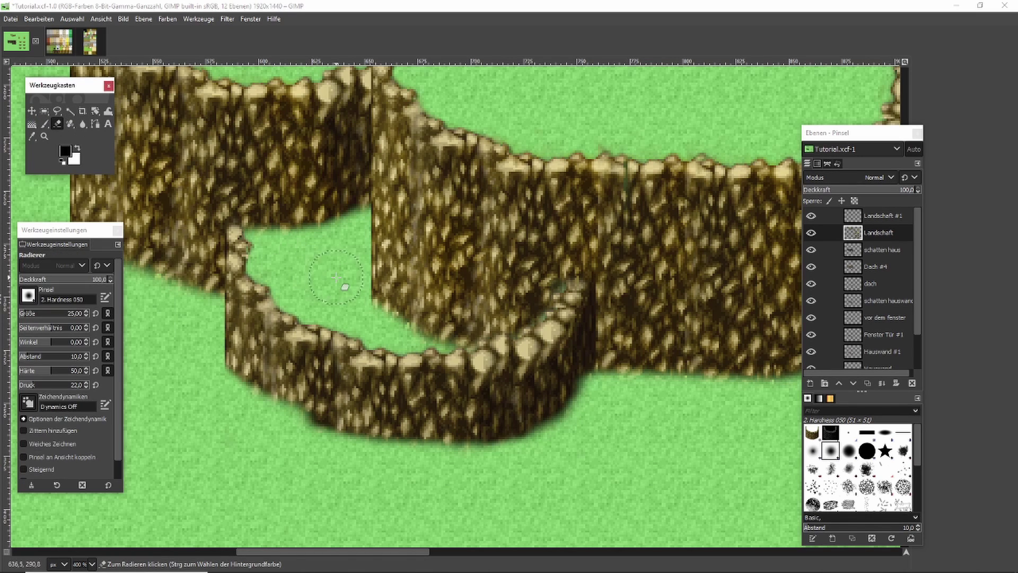
mouse_move(344, 289)
mouse_down()
mouse_move(359, 270)
mouse_move(370, 284)
mouse_move(357, 260)
mouse_move(366, 262)
mouse_move(406, 293)
mouse_move(396, 281)
mouse_move(479, 321)
mouse_move(471, 325)
mouse_move(513, 328)
mouse_move(558, 300)
mouse_move(456, 303)
mouse_move(540, 310)
mouse_move(399, 274)
mouse_move(428, 262)
mouse_move(409, 282)
mouse_move(382, 283)
mouse_move(373, 254)
mouse_move(383, 250)
mouse_move(372, 256)
mouse_move(382, 290)
mouse_move(362, 297)
mouse_move(447, 333)
mouse_move(393, 315)
mouse_move(457, 334)
mouse_up()
ctrl+scroll(493, 332, down, 4)
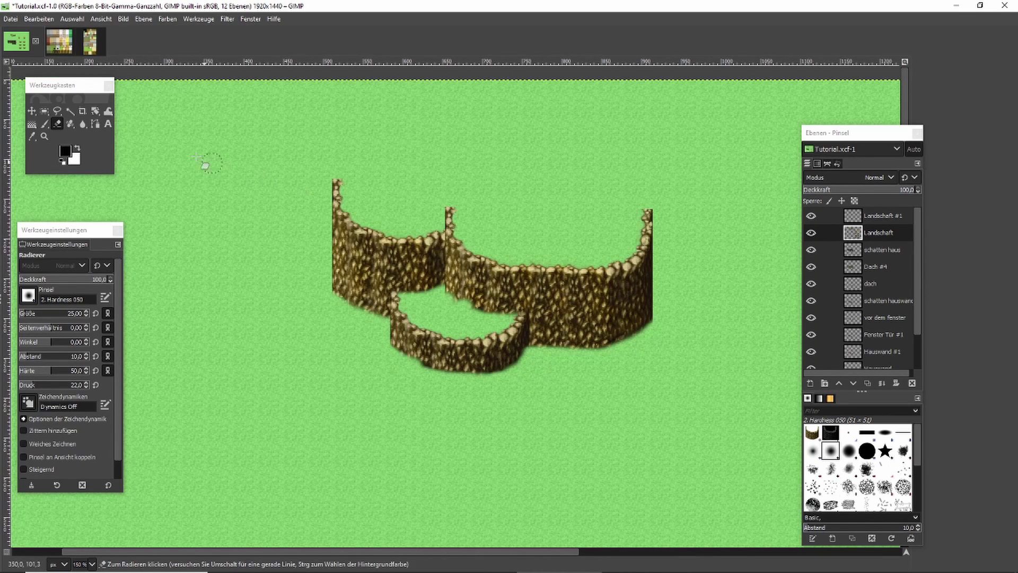
click(45, 110)
ctrl+scroll(308, 188, down, 1)
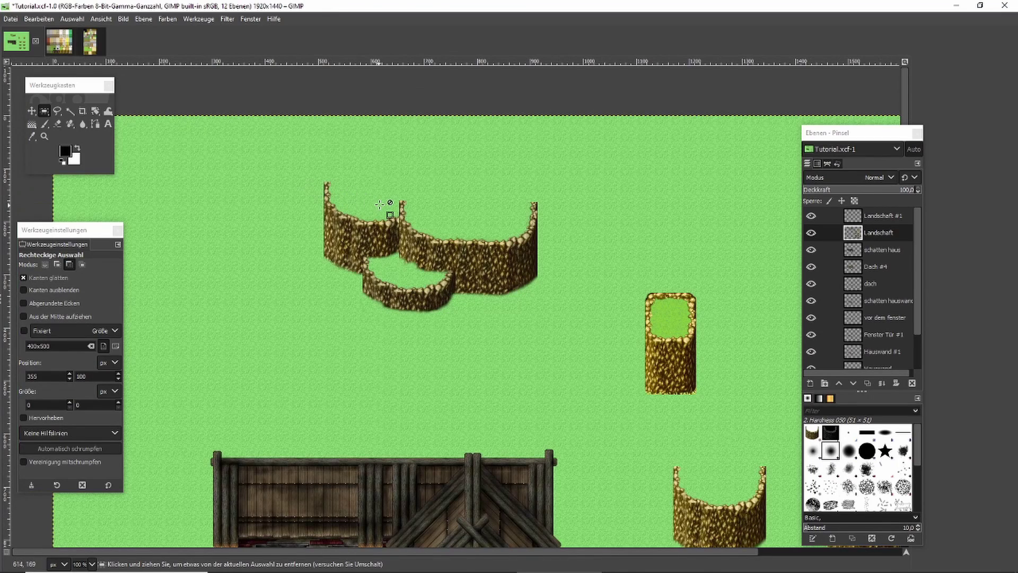
ctrl+scroll(384, 207, up, 1)
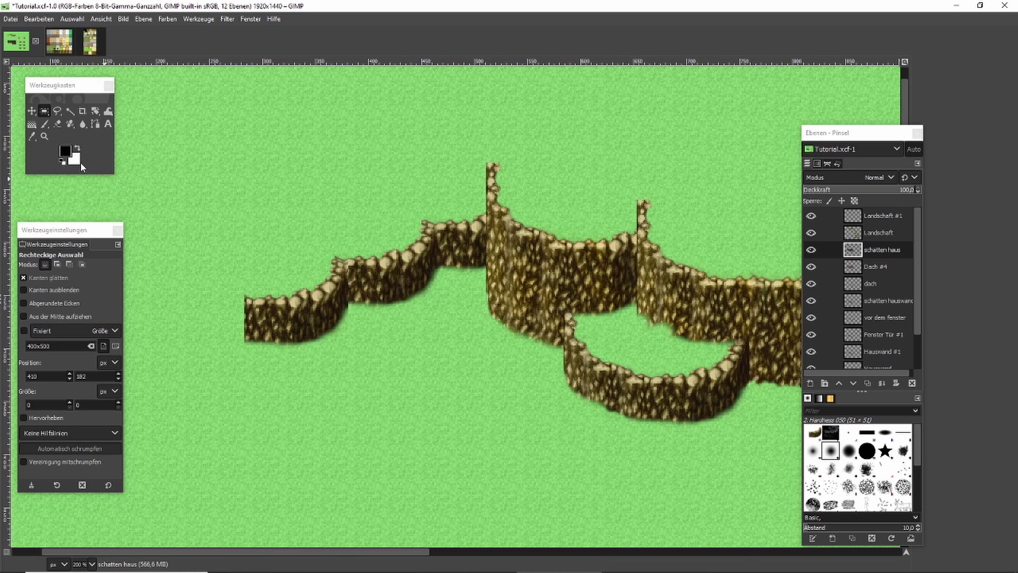
Erase the far left end of the cliff chain into a tapered tip and remove the protruding stones at its segment joints
click(57, 124)
mouse_move(249, 339)
mouse_down()
mouse_move(240, 340)
mouse_move(247, 320)
mouse_move(282, 348)
mouse_move(318, 356)
mouse_move(336, 351)
mouse_move(309, 347)
mouse_move(345, 345)
mouse_move(298, 352)
mouse_move(238, 316)
mouse_move(228, 286)
mouse_up()
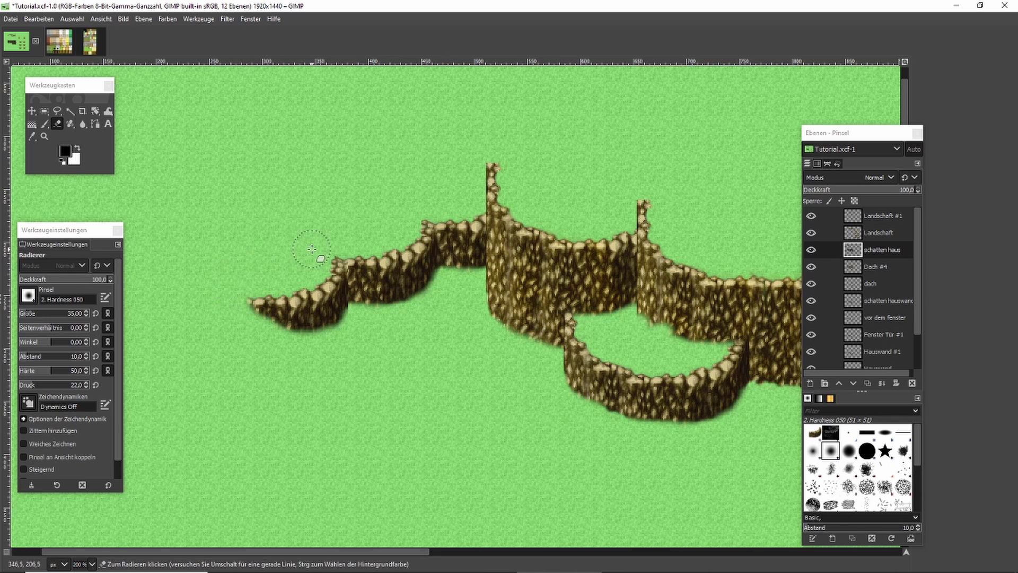
mouse_move(336, 238)
mouse_down()
mouse_move(330, 261)
mouse_move(356, 229)
mouse_up()
key(r)
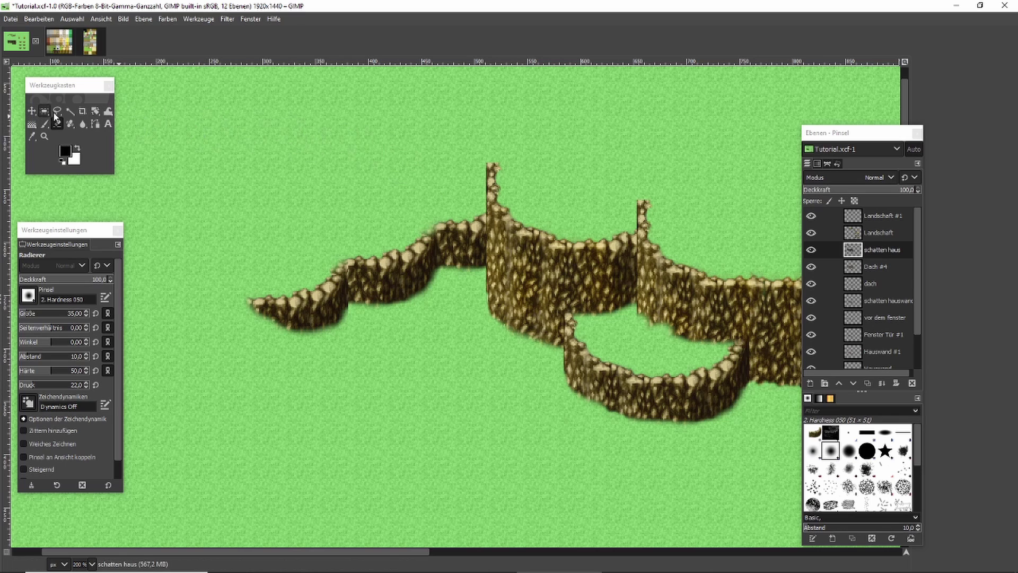
Copy the upper right rim corner of the larger grass-topped plateau with a 61 × 41 px selection on the Landschaft layer
key(minus)
key(minus)
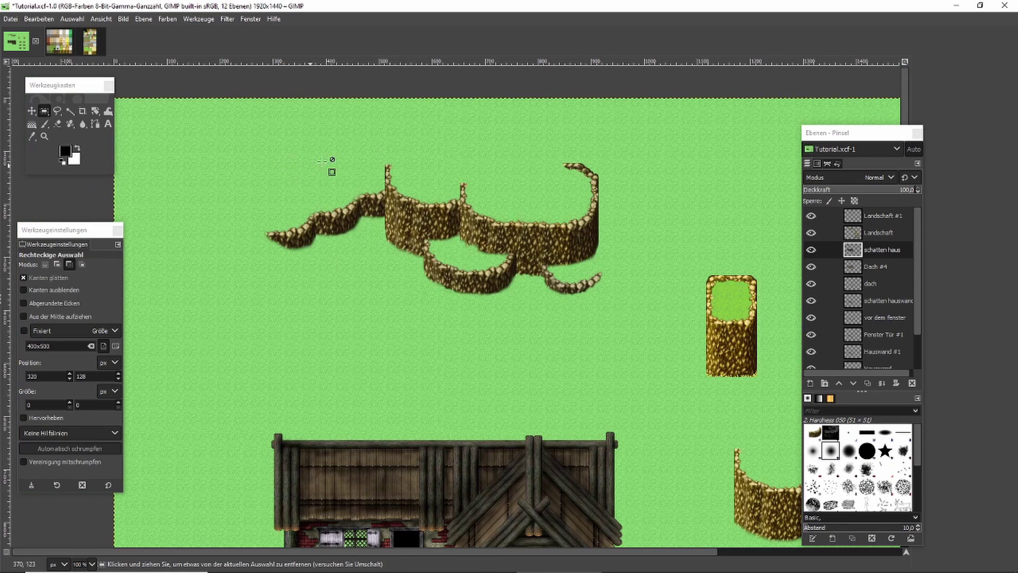
key(plus)
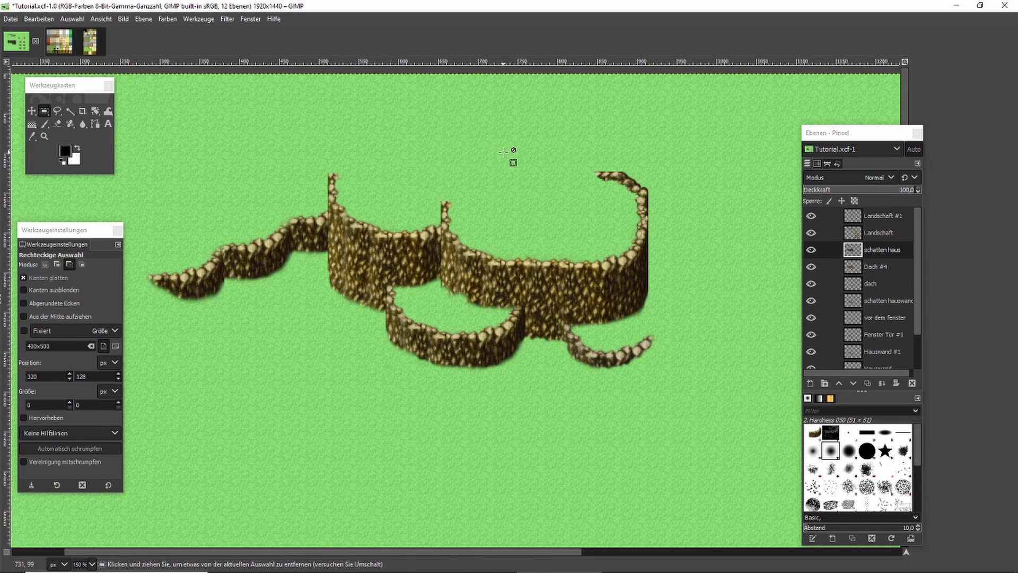
scroll(504, 152, down, 2)
scroll(461, 139, up, 2)
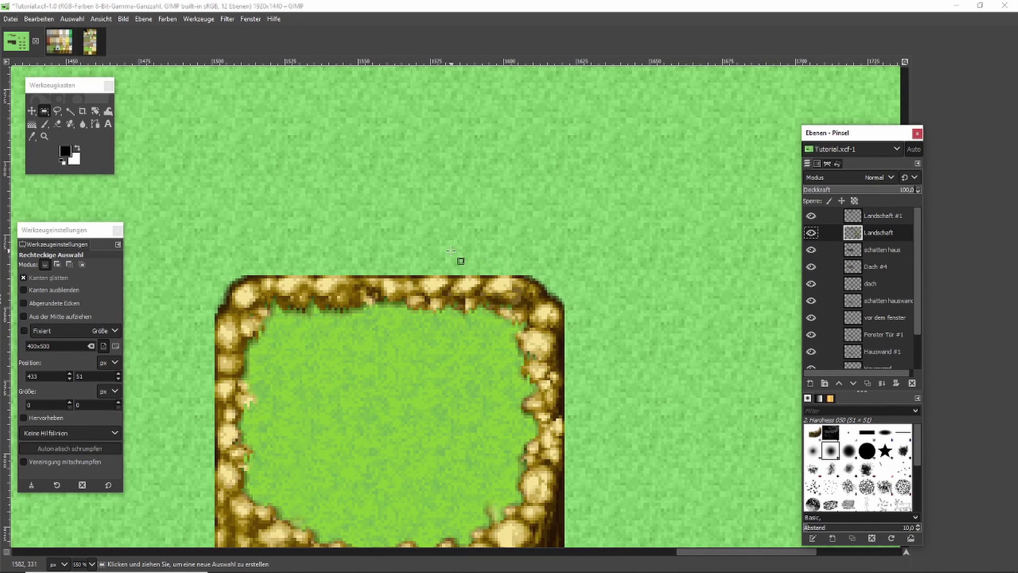
drag(452, 253, 629, 372)
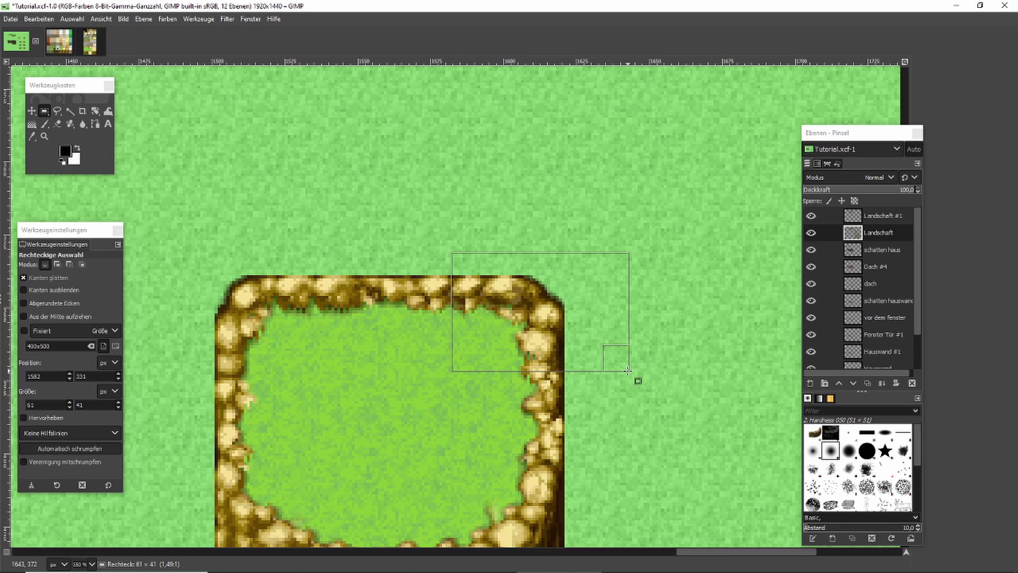
key(ctrl+c)
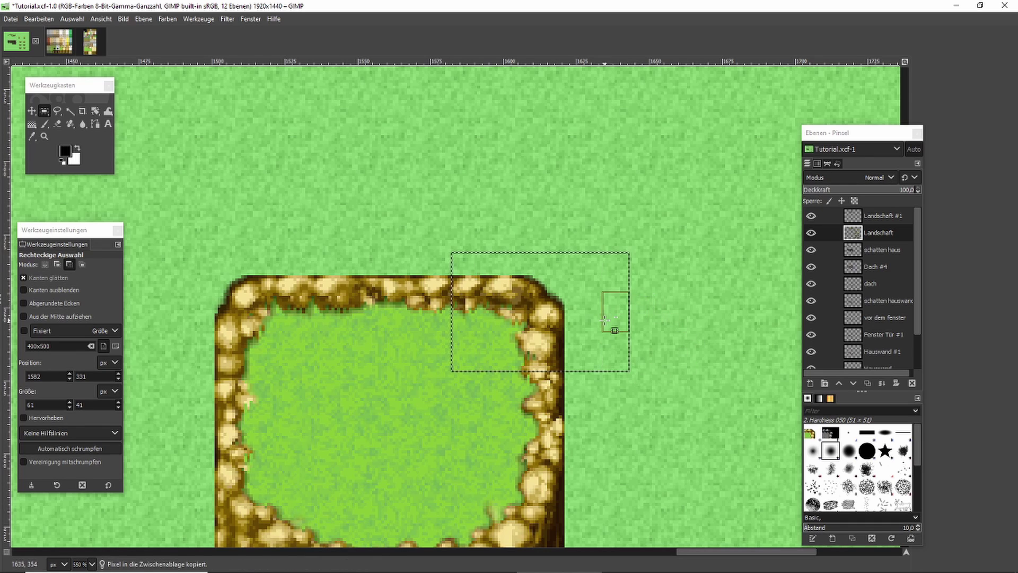
Paste the rim corner onto the empty grass to the right of the plateau and anchor it
scroll(614, 327, down, 3)
scroll(605, 341, up, 2)
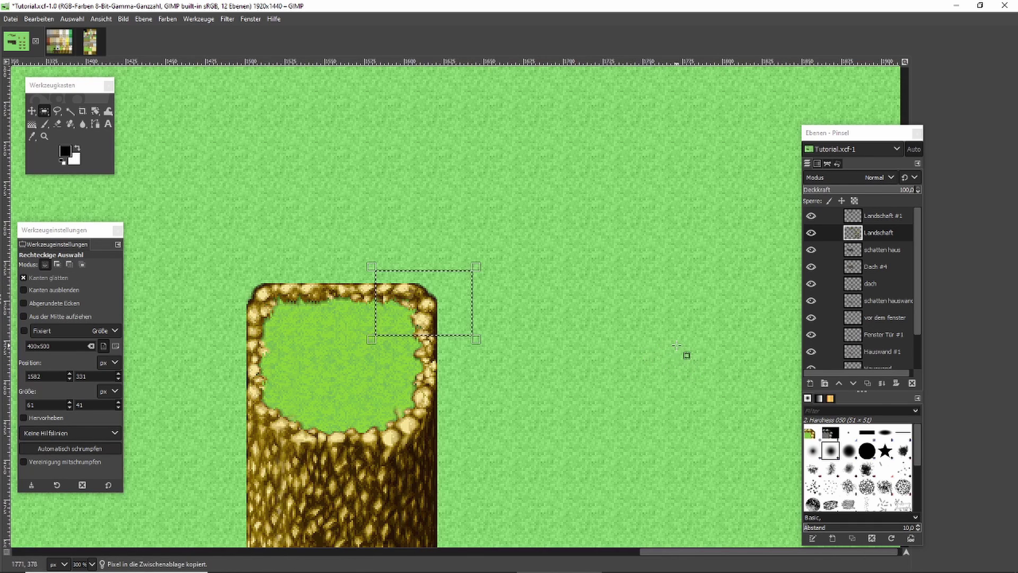
click(678, 345)
key(ctrl+v)
drag(459, 310, 662, 311)
scroll(712, 336, up, 2)
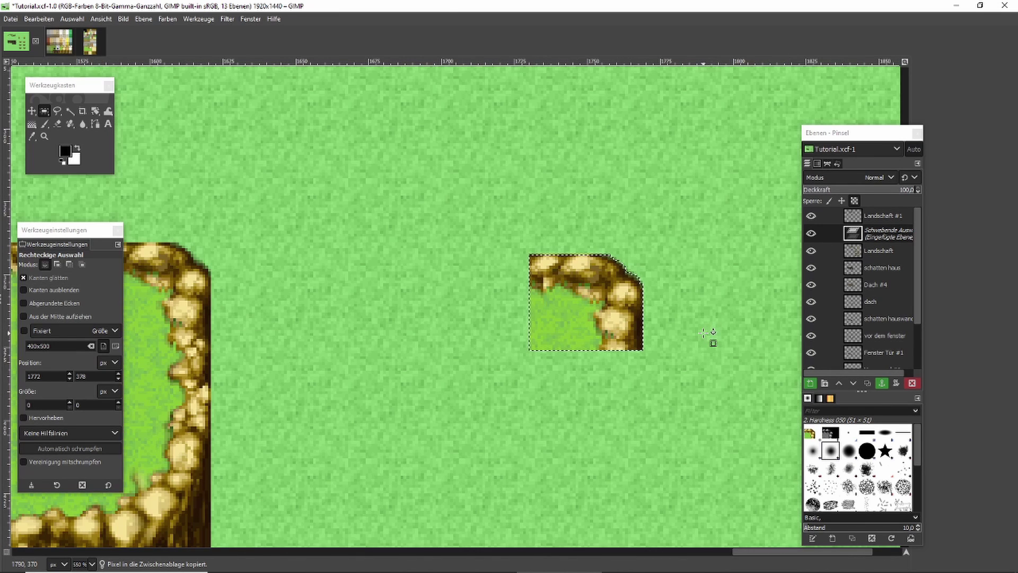
key(ctrl+h)
scroll(658, 335, up, 1)
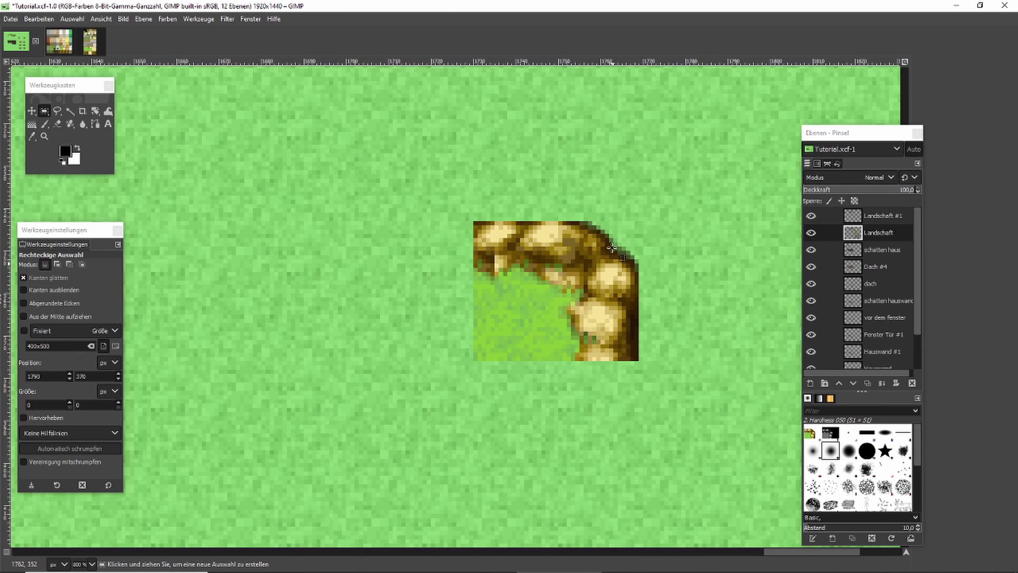
Outline the bright grass inside the corner piece with a freehand selection, delete it, and deselect
click(58, 111)
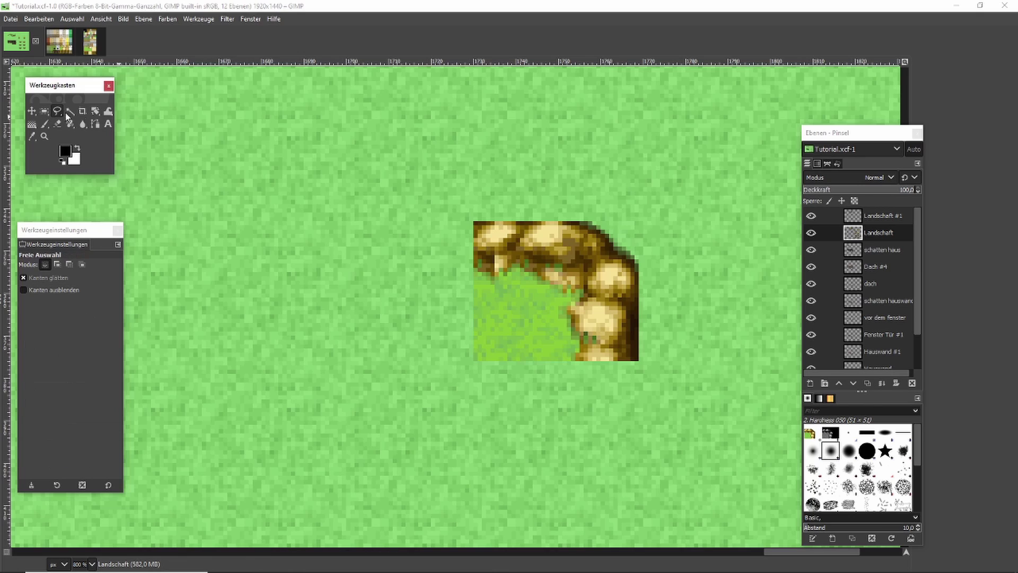
click(466, 267)
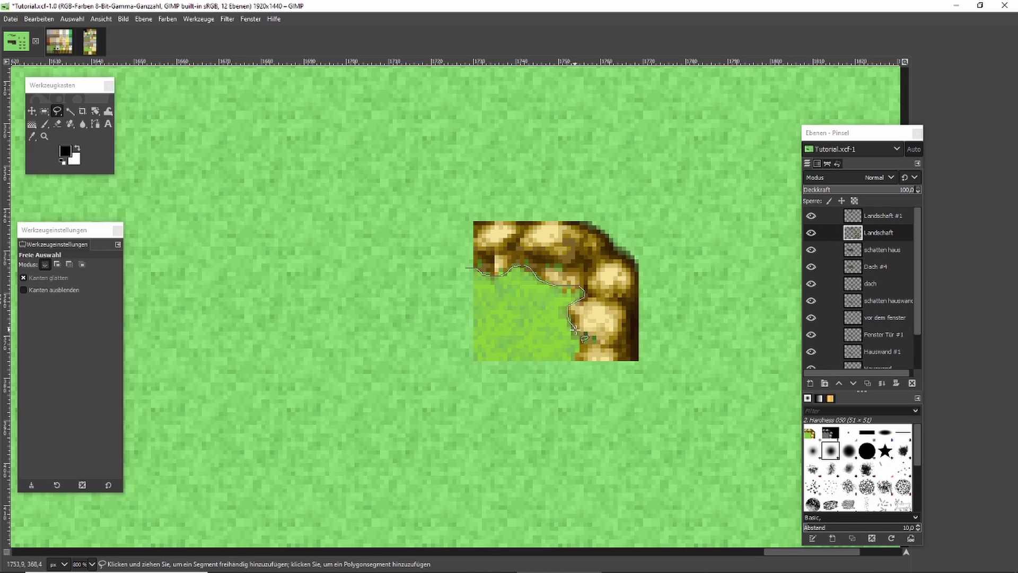
mouse_move(541, 393)
mouse_down()
mouse_move(456, 402)
mouse_move(419, 343)
mouse_move(438, 281)
mouse_move(466, 268)
mouse_up()
key(Return)
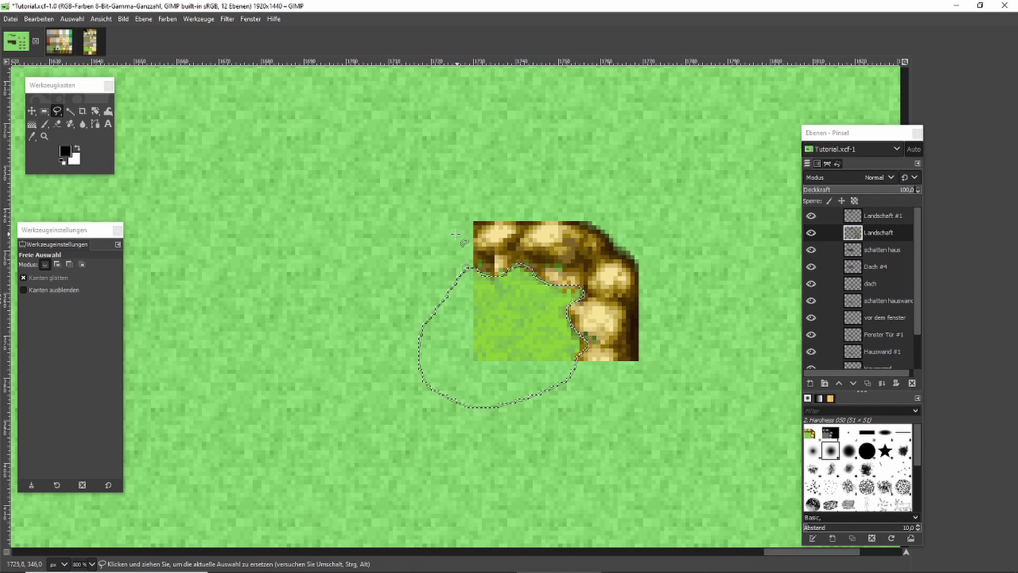
key(Delete)
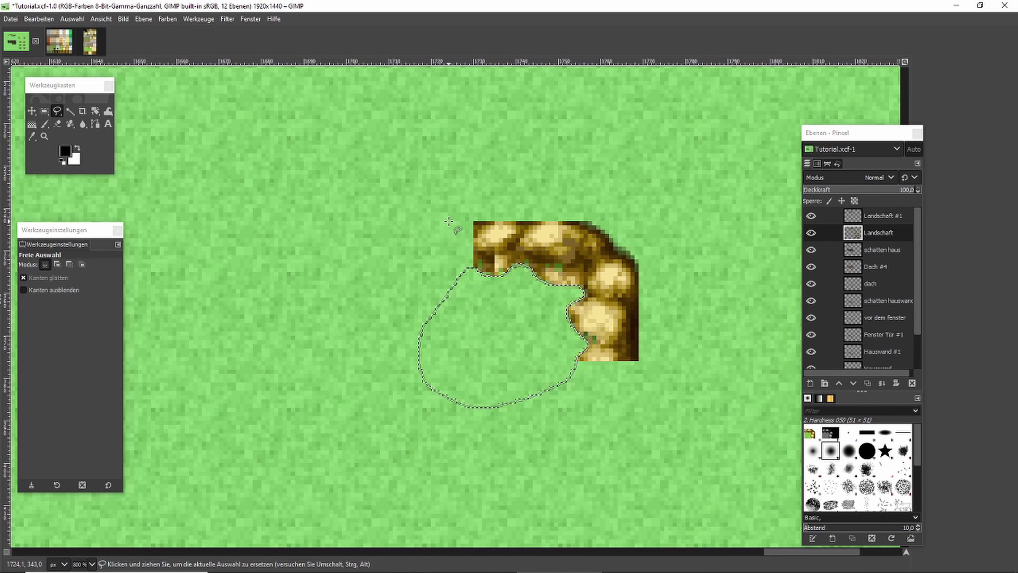
click(45, 111)
click(220, 150)
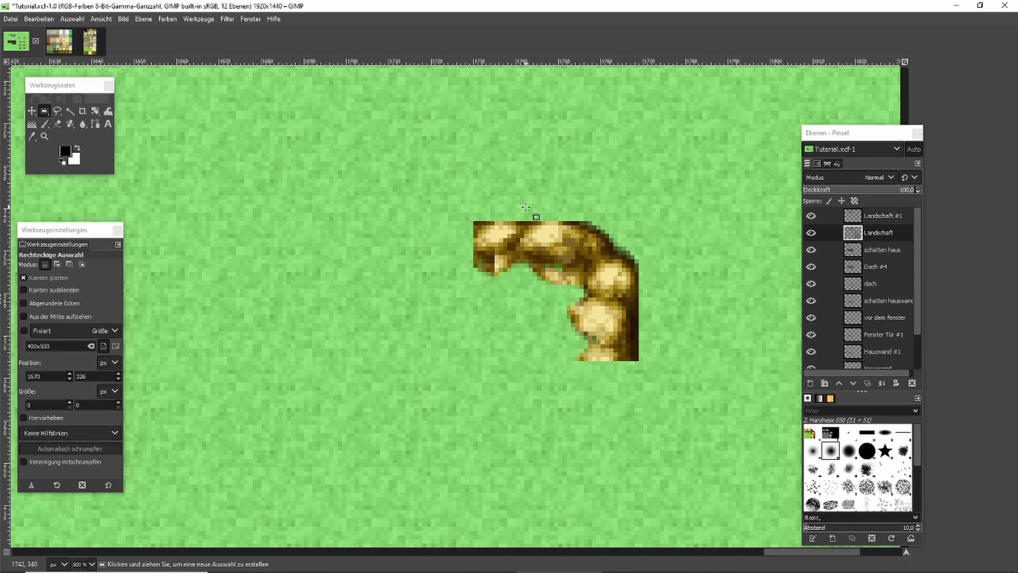
Copy the right part of the corner stones with a 36 × 42 px selection and delete the lowest stones from the original
drag(527, 207, 677, 386)
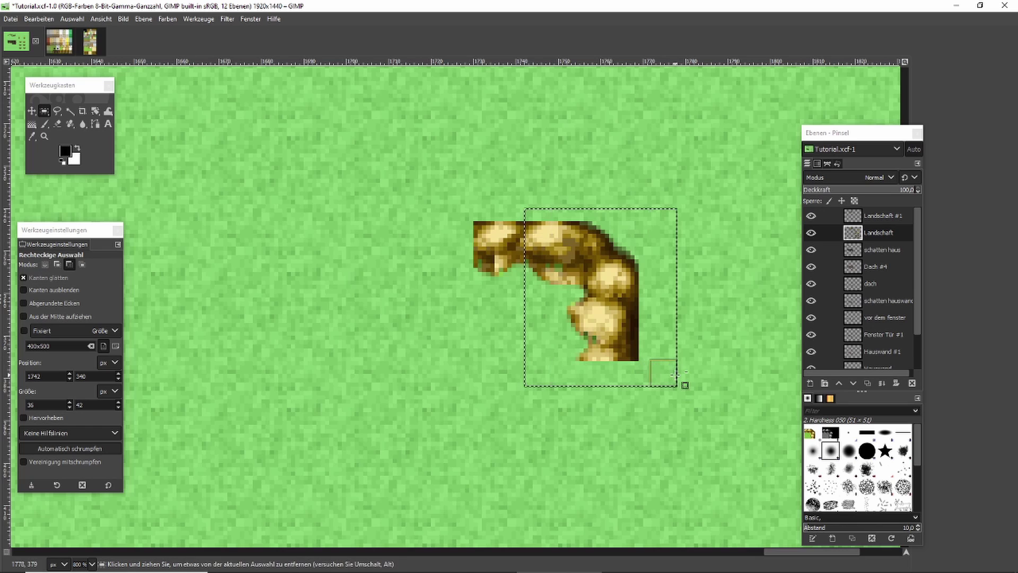
key(ctrl+c)
click(724, 358)
drag(558, 296, 698, 398)
key(Delete)
click(705, 260)
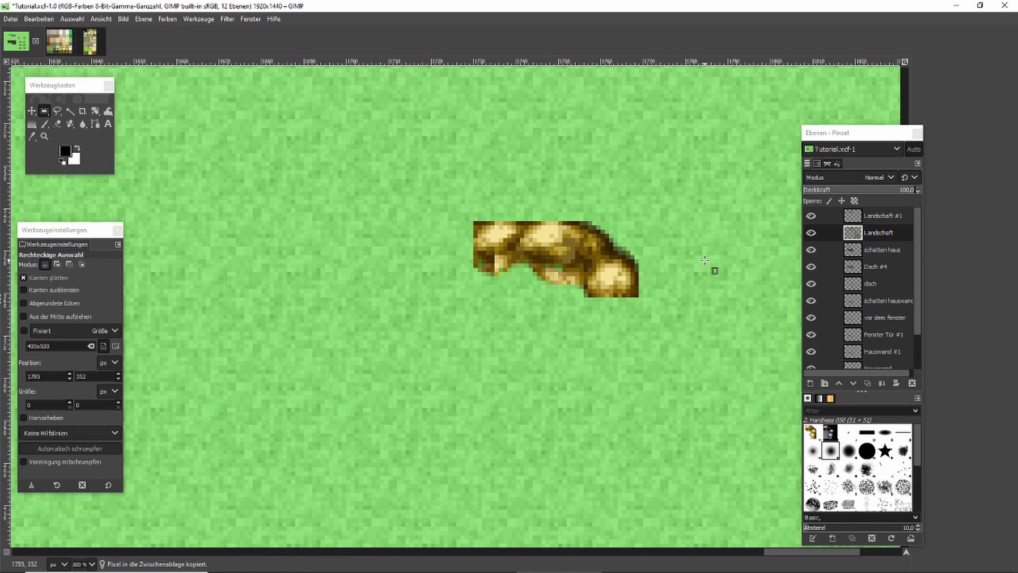
Paste the copied corner stones against the lower end of the rim piece and blend the joint with a size 12 eraser, alpha lock off
key(ctrl+v)
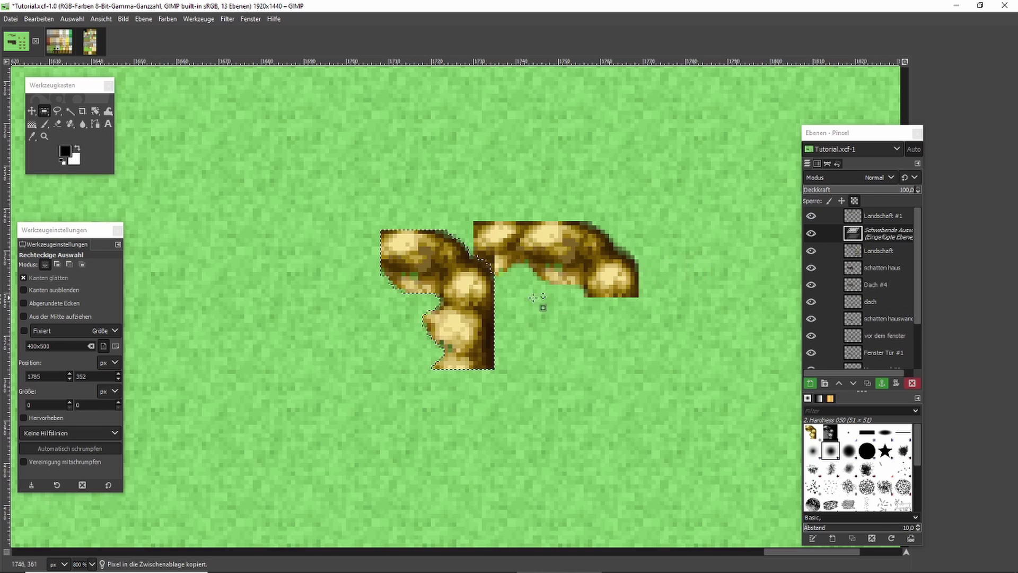
drag(476, 293, 687, 332)
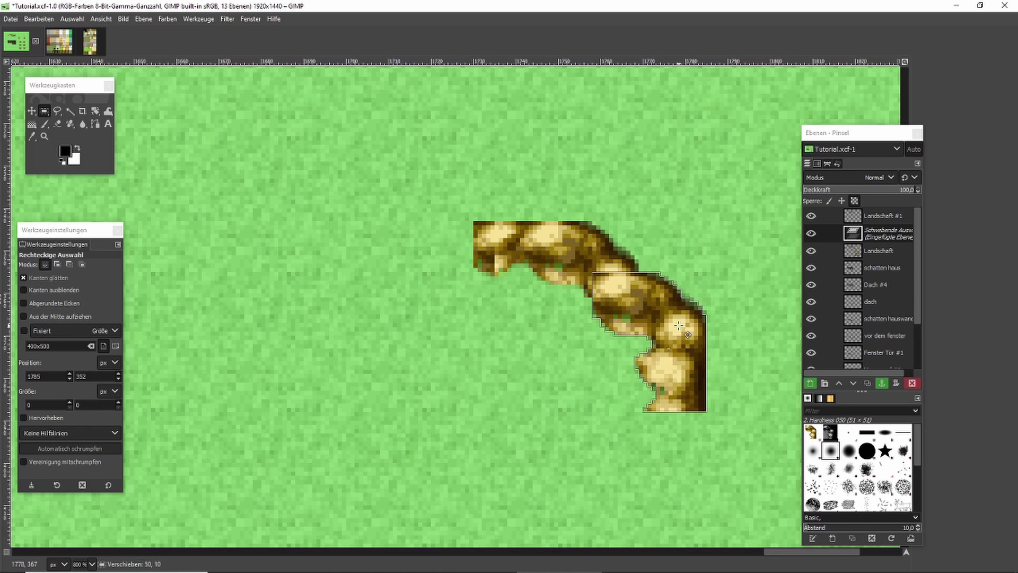
click(61, 124)
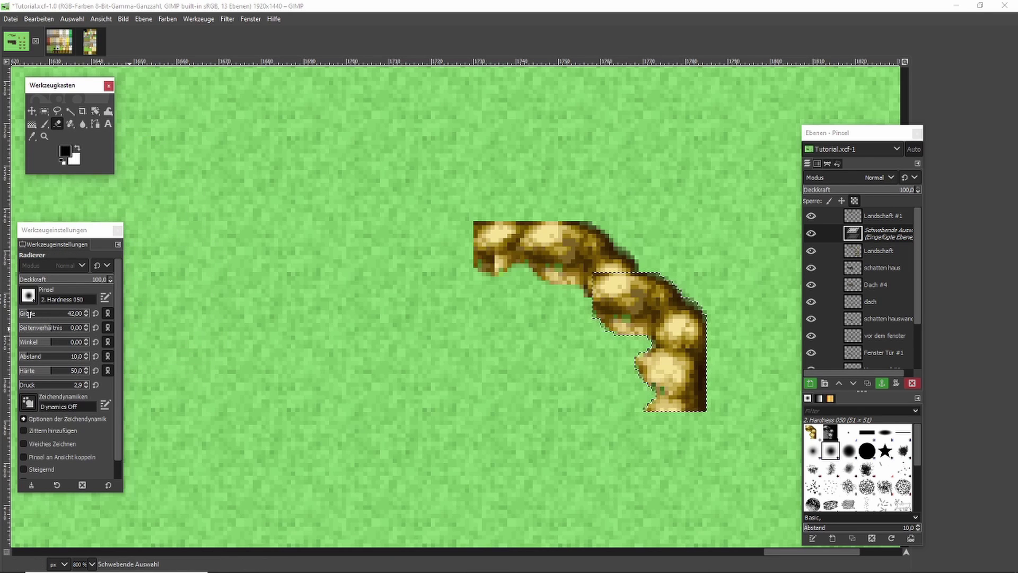
drag(29, 314, 21, 314)
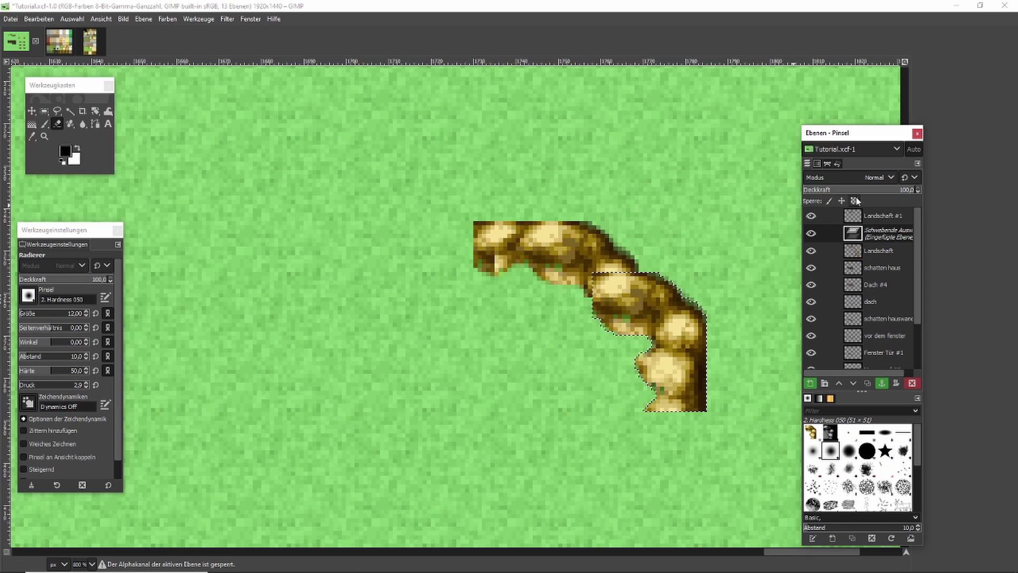
click(855, 201)
click(588, 273)
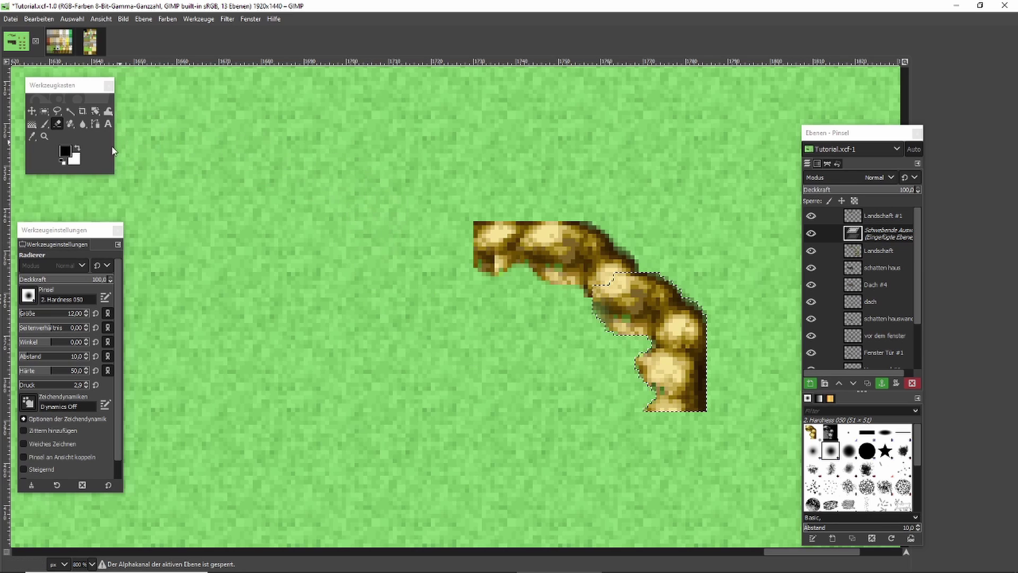
Duplicate the floating corner stones, place the copy slightly lower and farther right to extend the curve, and anchor it
click(46, 112)
scroll(282, 243, down, 1)
scroll(424, 255, up, 2)
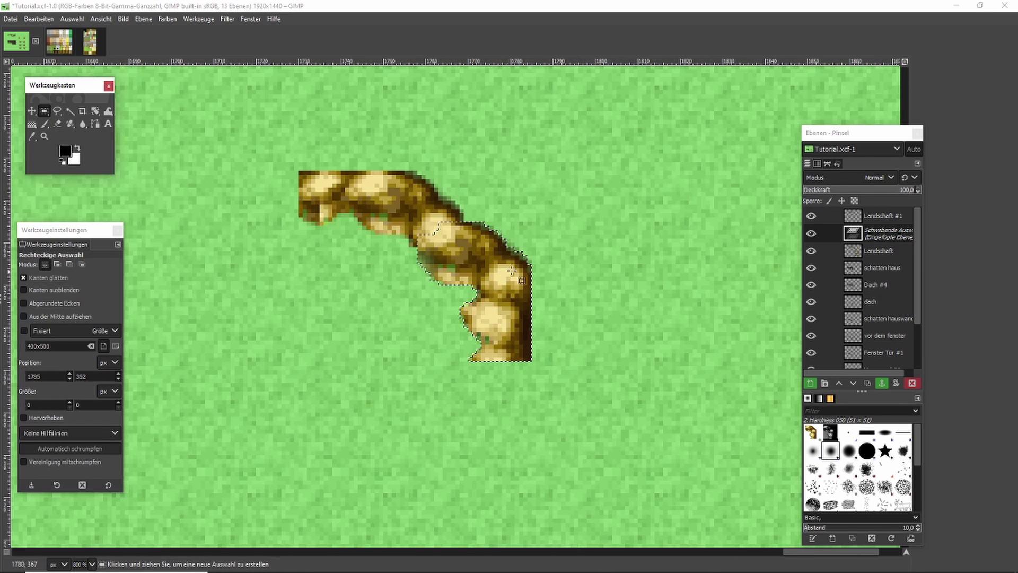
key(ctrl+c)
key(ctrl+v)
drag(497, 284, 565, 300)
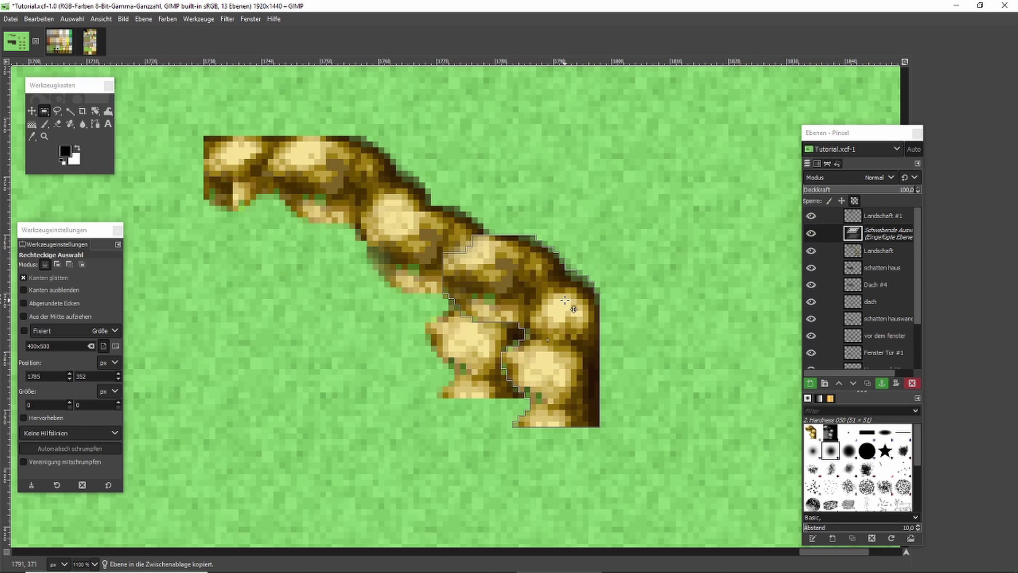
click(641, 279)
Outline the surplus stones inside the lower end of the curve with a freehand selection, delete them, and deselect
scroll(644, 278, down, 1)
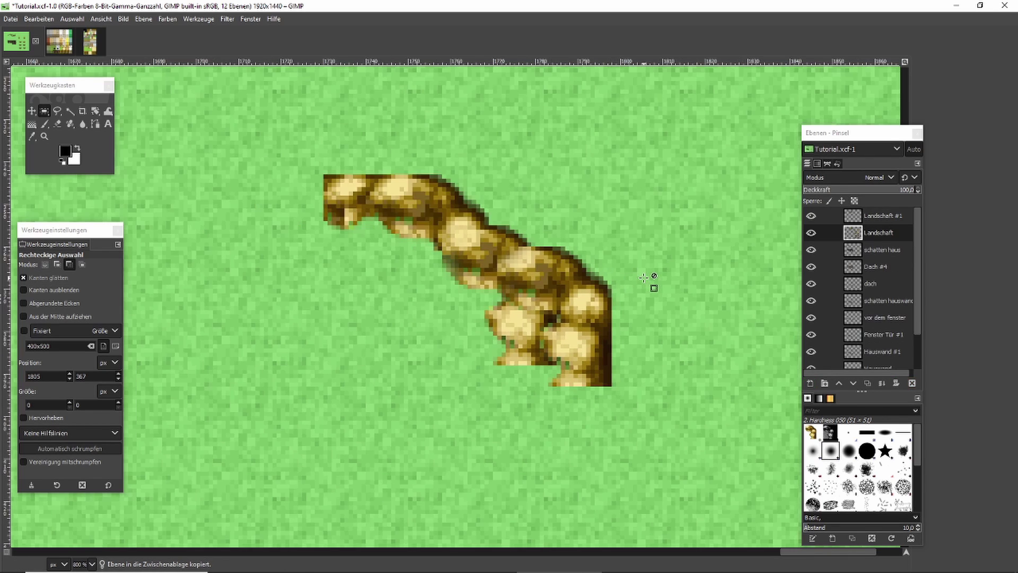
scroll(643, 277, down, 2)
scroll(642, 277, down, 1)
scroll(640, 278, up, 2)
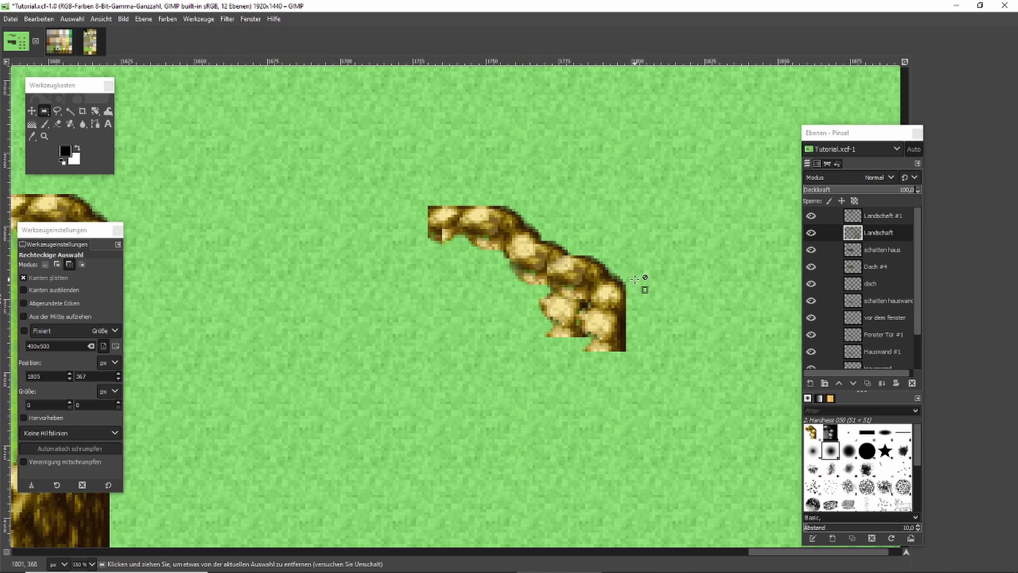
scroll(576, 292, up, 1)
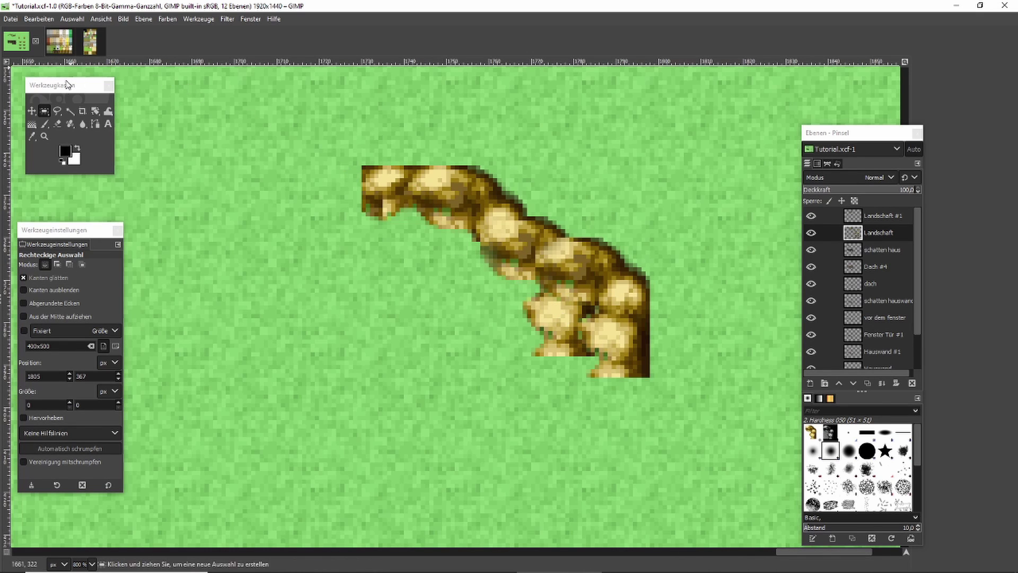
click(58, 111)
click(583, 311)
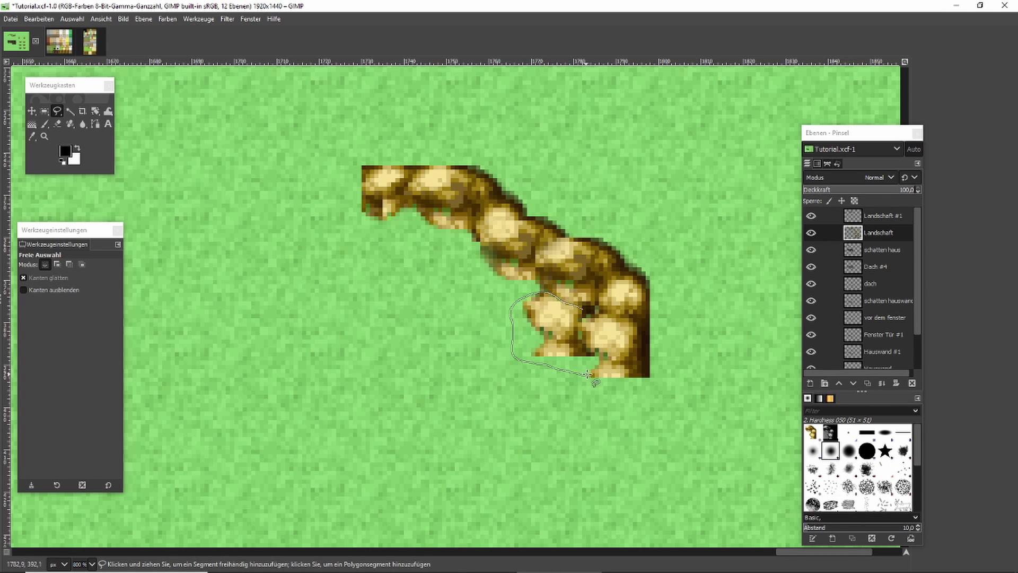
click(588, 311)
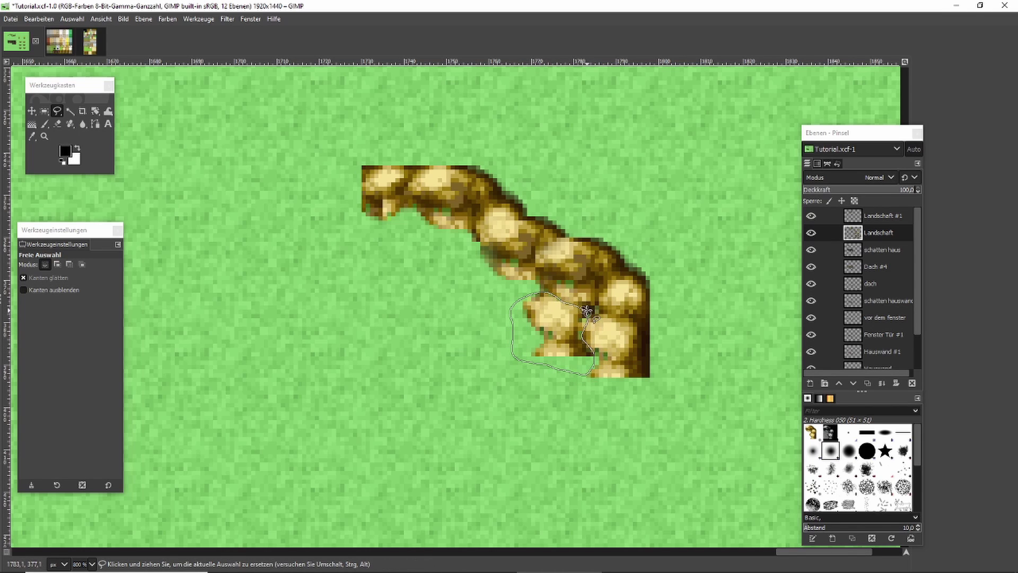
key(Delete)
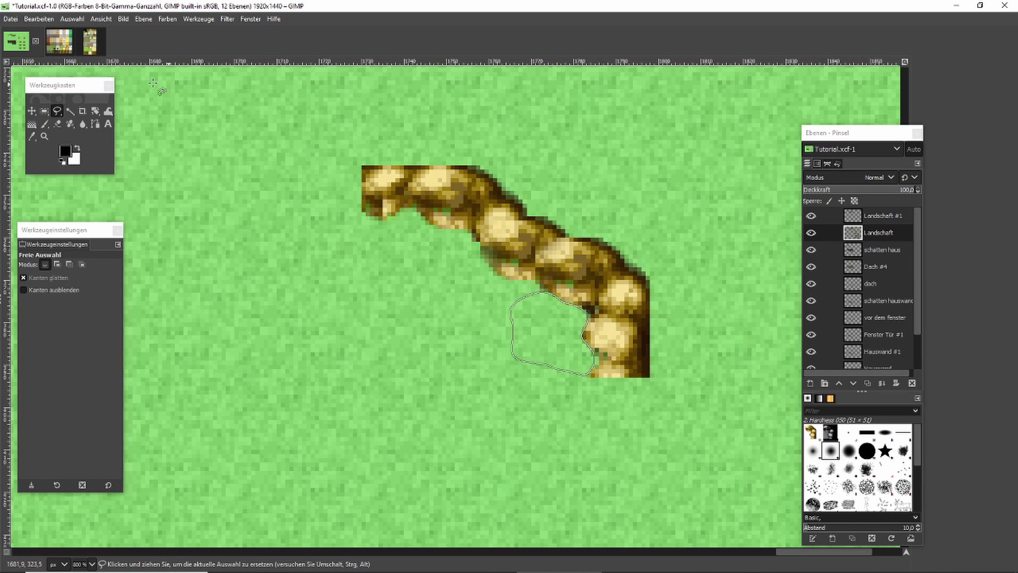
click(44, 111)
click(275, 173)
Copy the round stone at the outer bend with a freehand selection and paste it over the middle joint of the rim
click(57, 113)
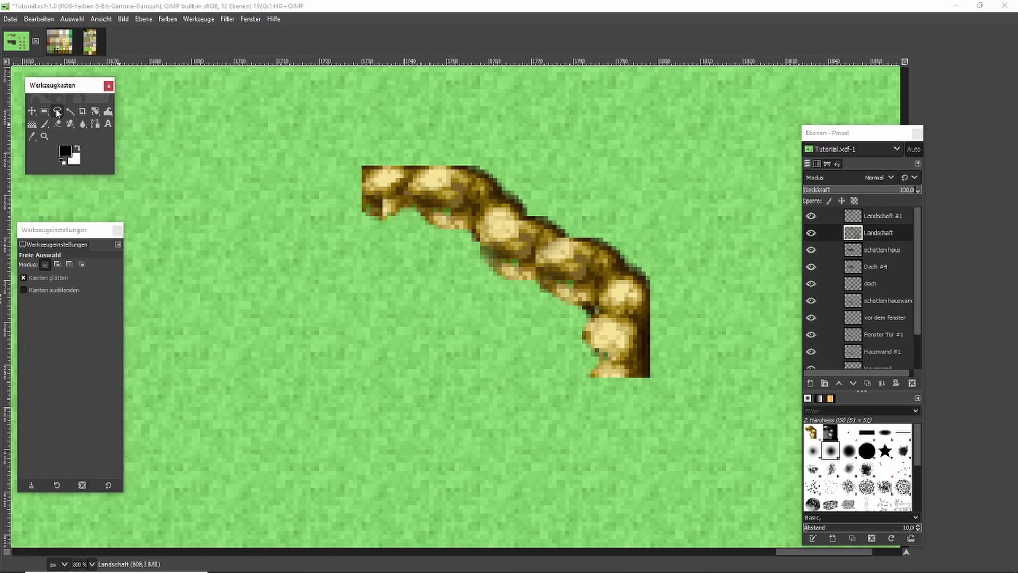
drag(631, 275, 600, 278)
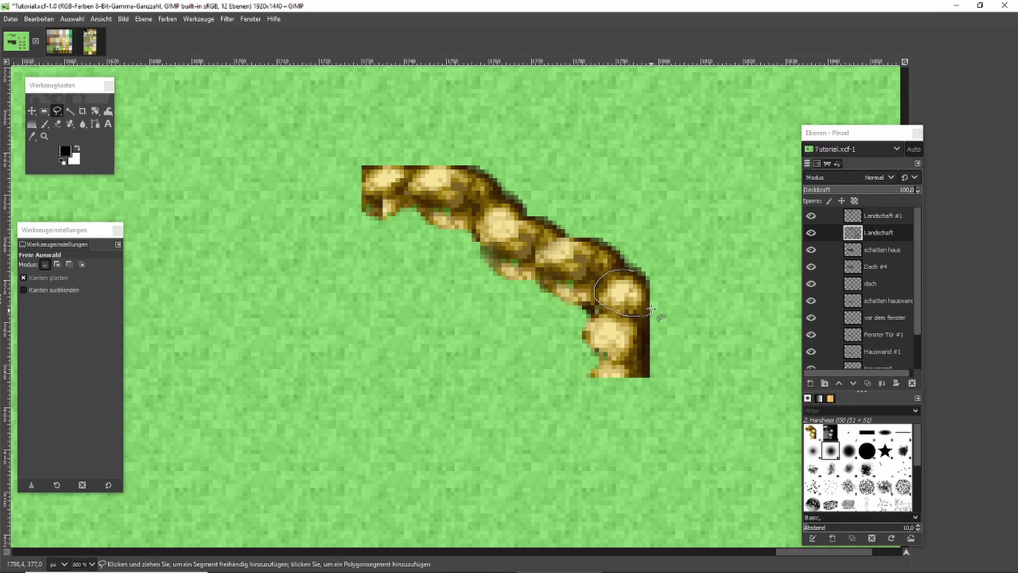
drag(651, 310, 657, 275)
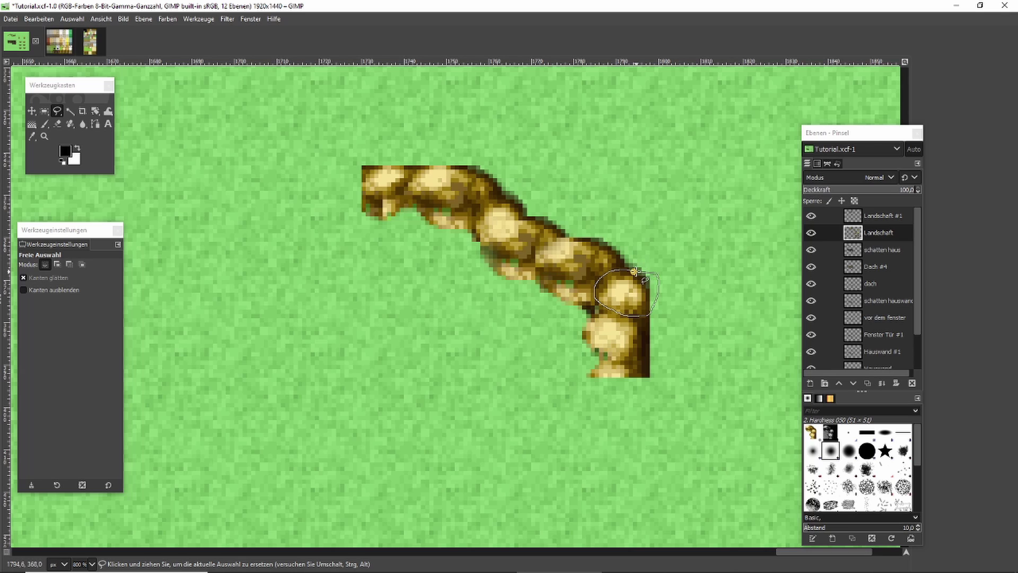
click(45, 111)
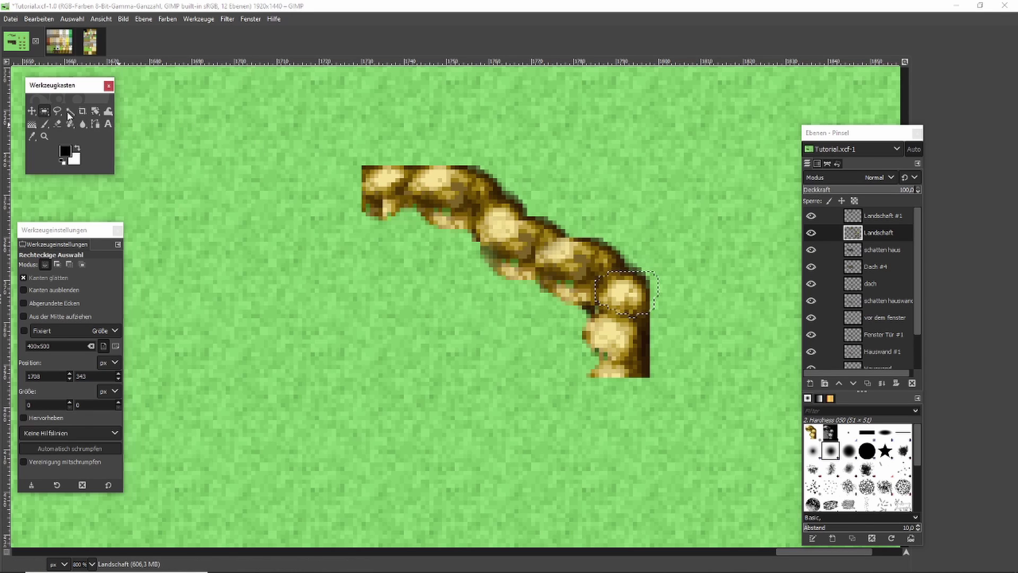
key(ctrl+c)
key(ctrl+v)
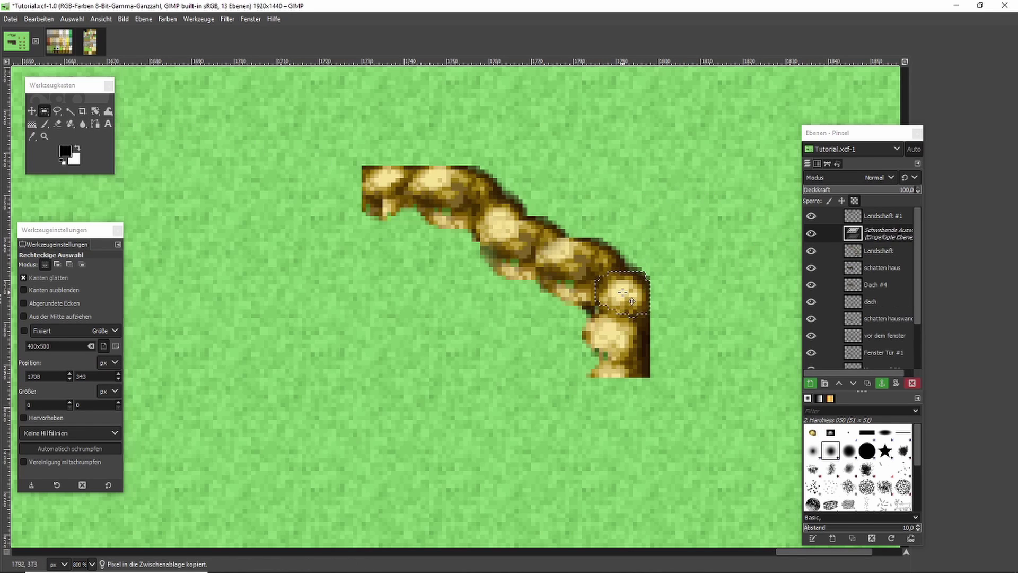
drag(632, 301, 530, 256)
Flip the pasted round stone horizontally and nudge it up and left into the middle of the rim
drag(95, 113, 153, 157)
click(541, 266)
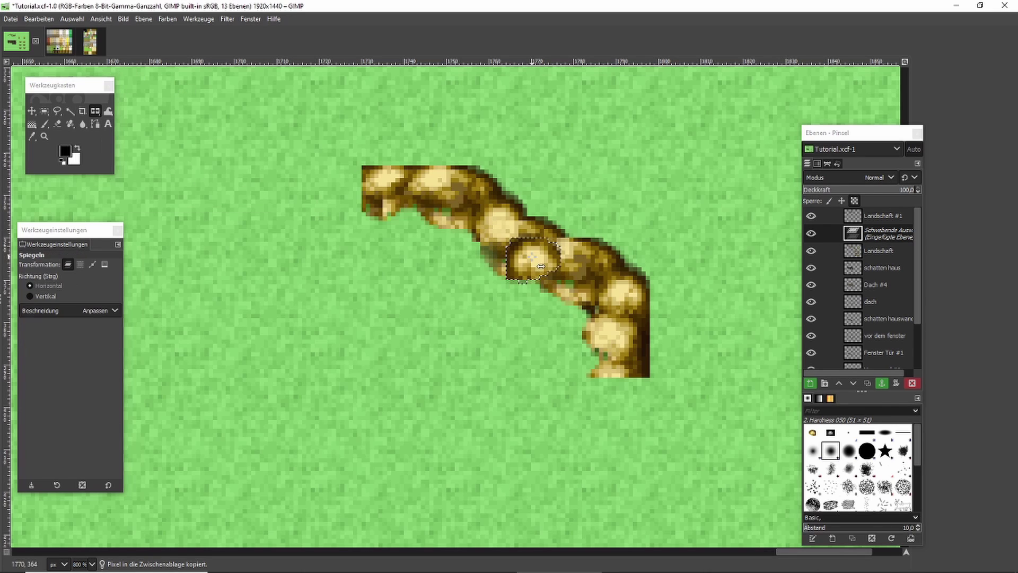
click(44, 111)
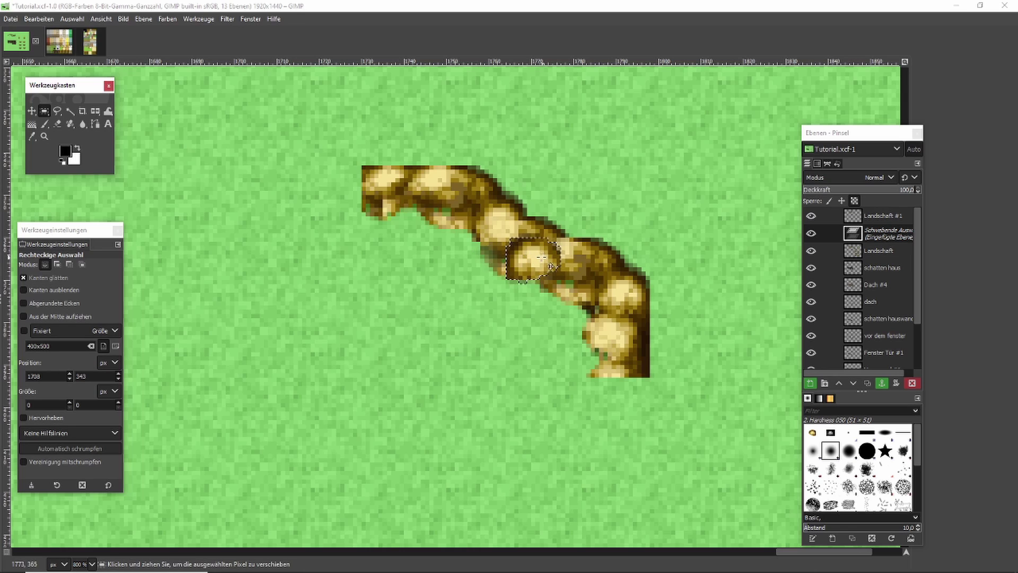
drag(548, 264, 542, 257)
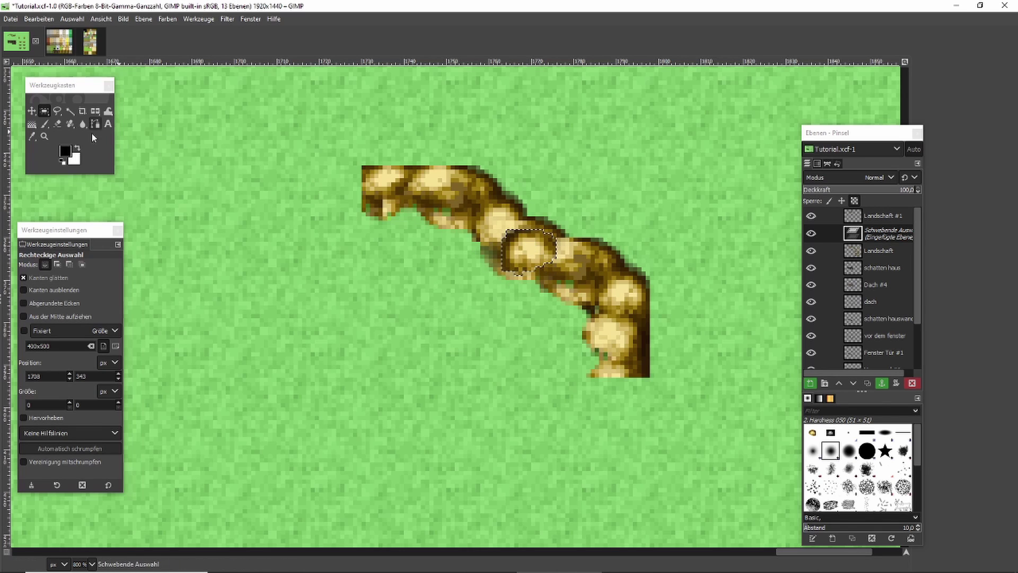
Soften the edges of the pasted round stone with the size 12 eraser and anchor it to the Landschaft layer
click(58, 125)
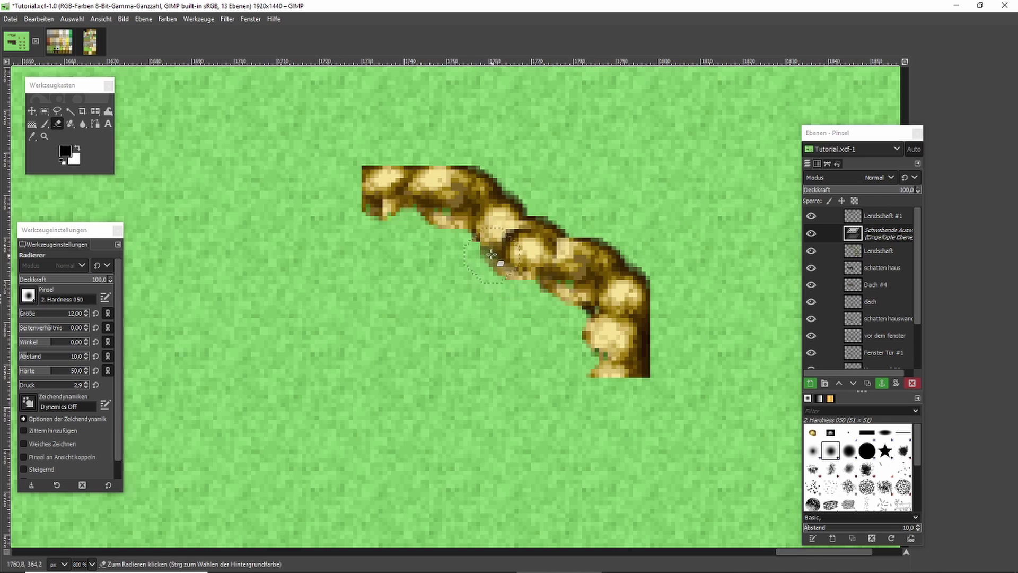
drag(492, 254, 544, 280)
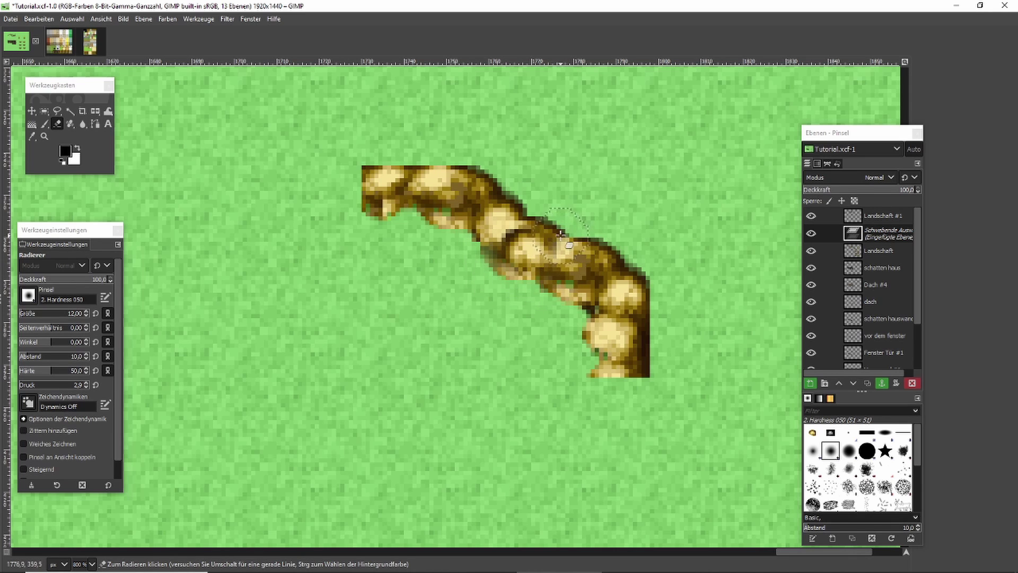
key(r)
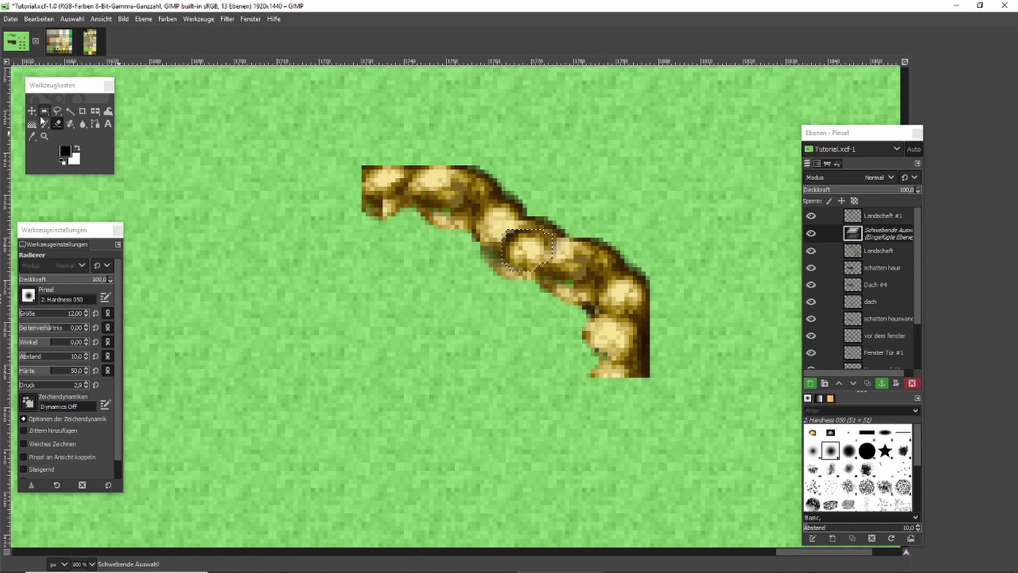
key(ctrl+h)
Copy the lower end stones of the curved rim piece and remove the lowest stones from the original
scroll(260, 175, down, 1)
scroll(260, 175, down, 3)
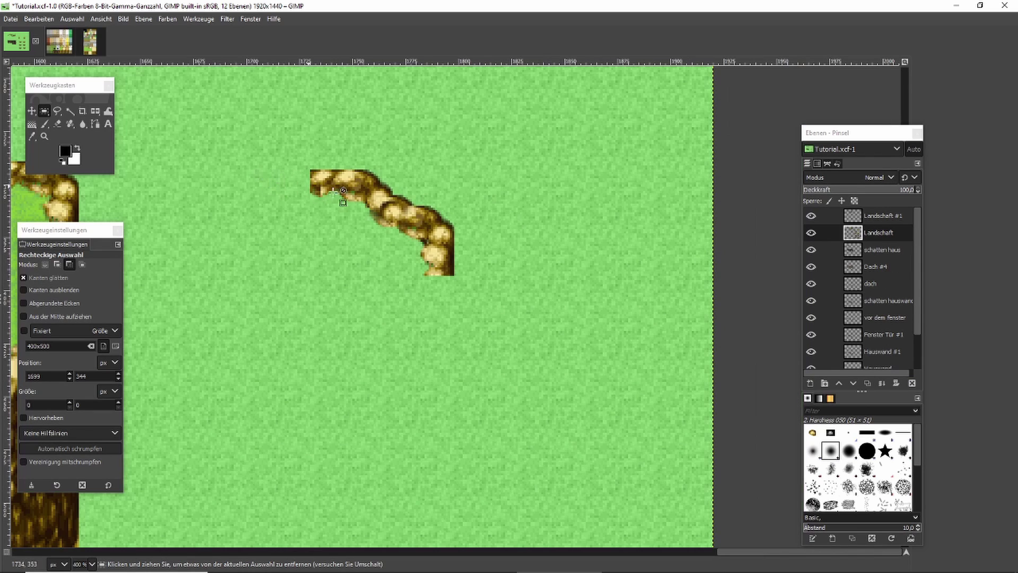
scroll(373, 213, up, 2)
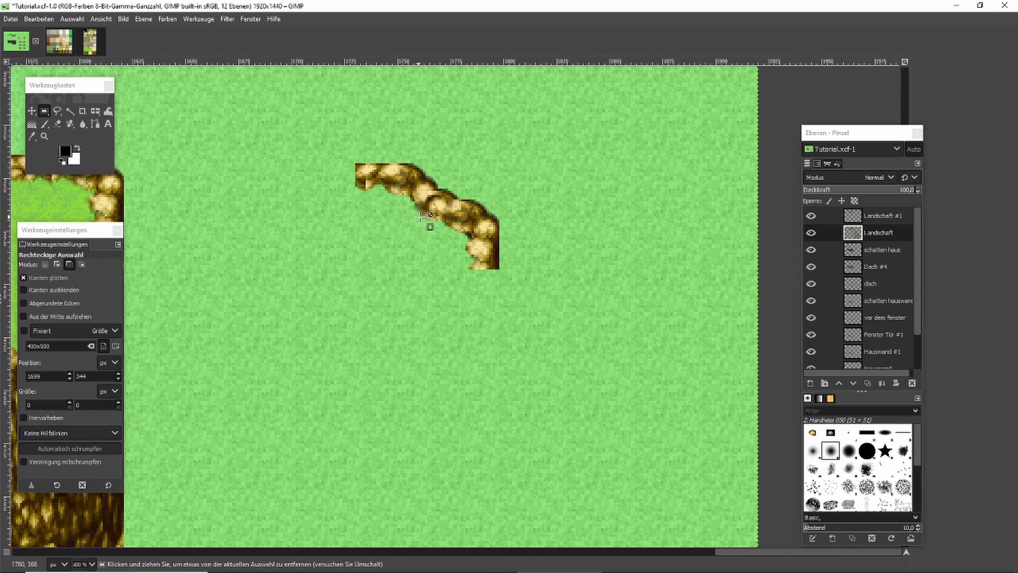
scroll(466, 212, up, 1)
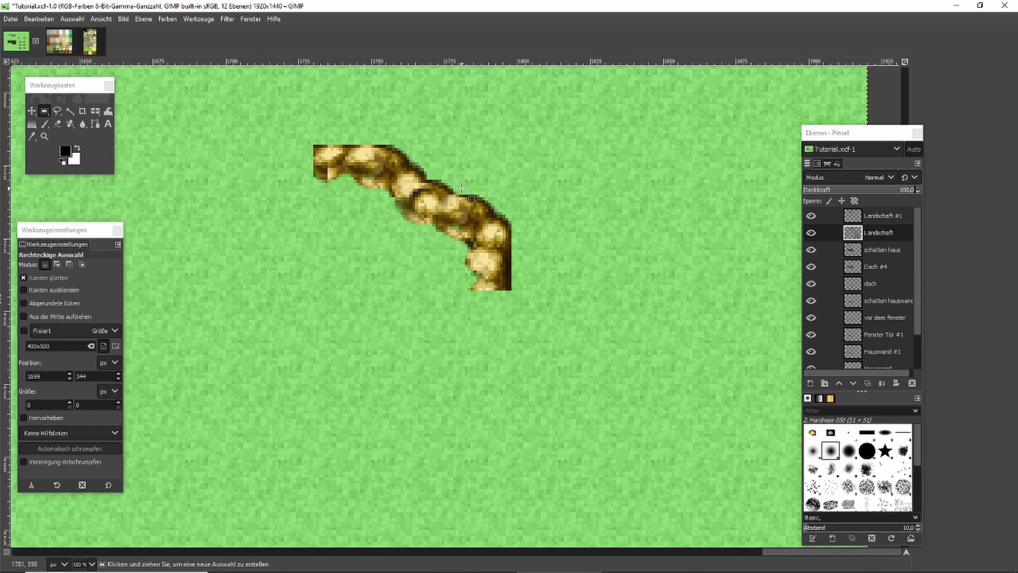
scroll(644, 346, down, 1)
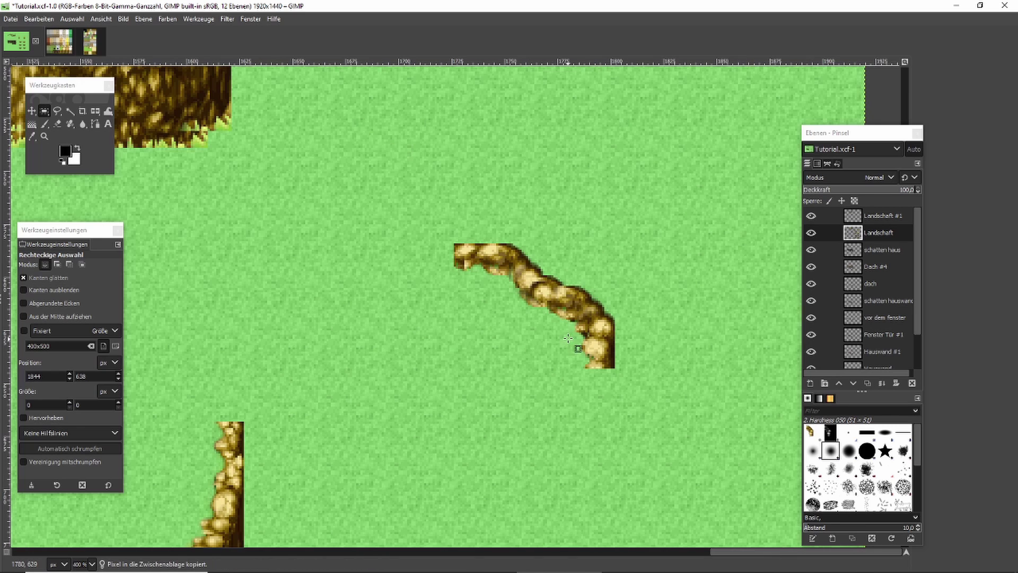
mouse_move(568, 339)
mouse_down()
mouse_move(654, 414)
mouse_move(645, 407)
mouse_up()
key(ctrl+c)
click(714, 339)
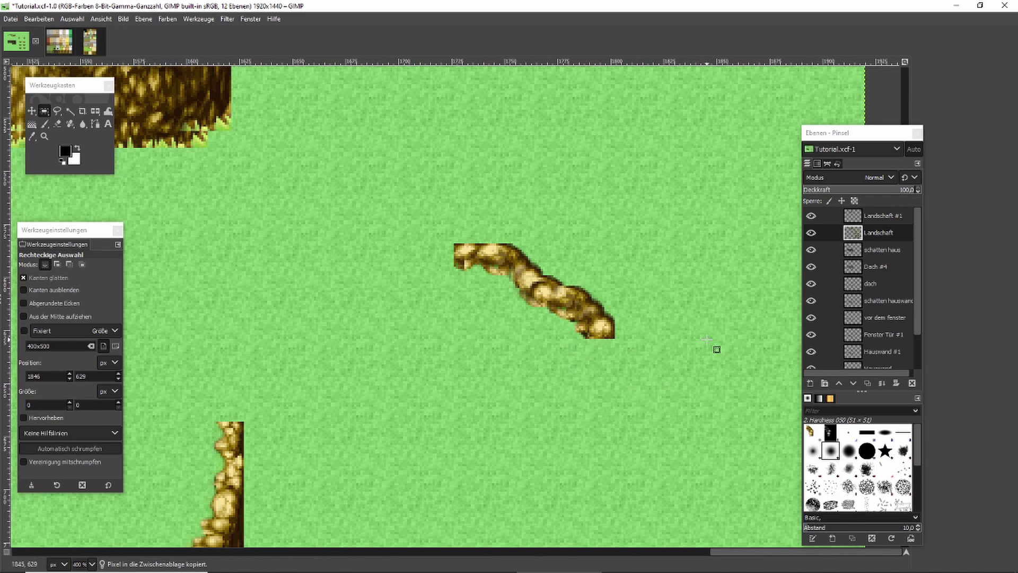
Extend the shortened rim with the pasted end stones, blending the joint with the size 12 eraser, alpha lock off, before anchoring them
key(ctrl+v)
drag(442, 293, 651, 354)
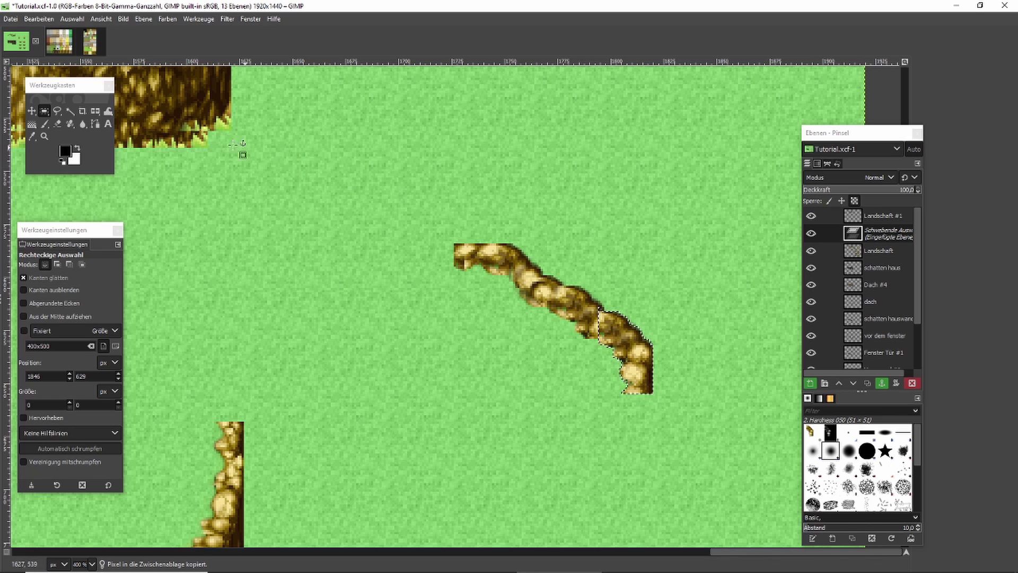
click(57, 123)
click(584, 309)
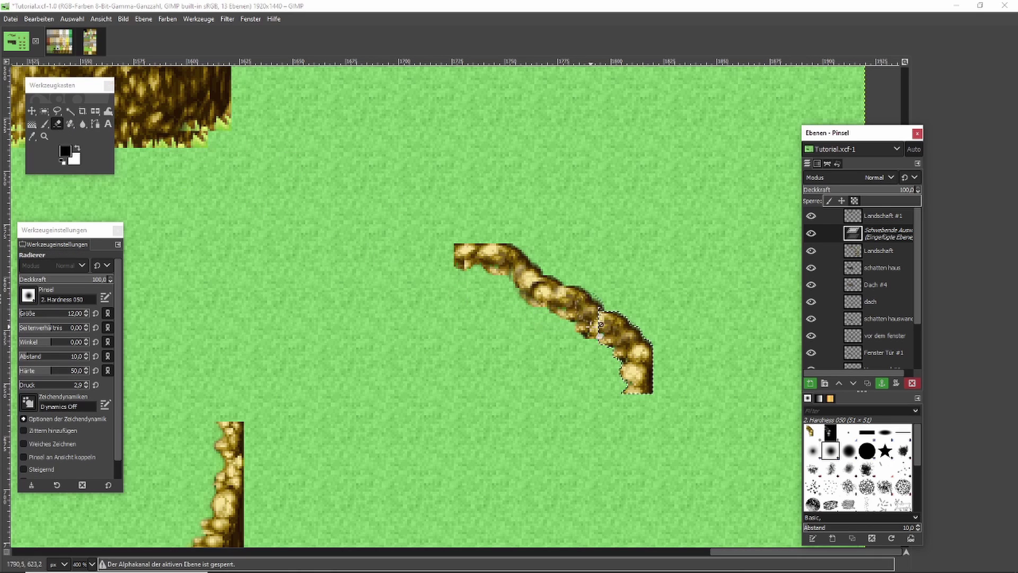
click(854, 200)
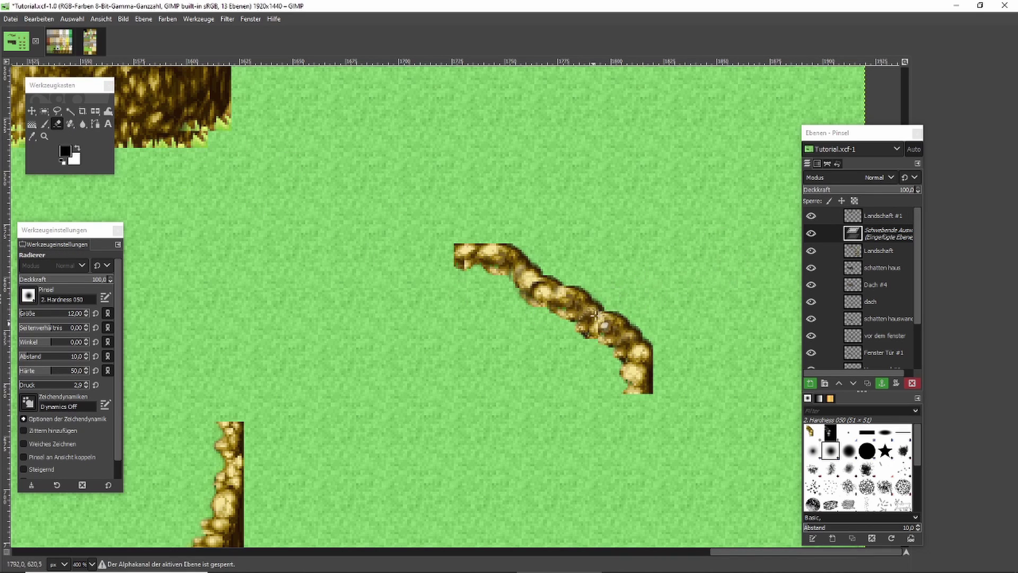
mouse_move(601, 322)
mouse_down()
mouse_move(605, 334)
mouse_move(602, 327)
mouse_up()
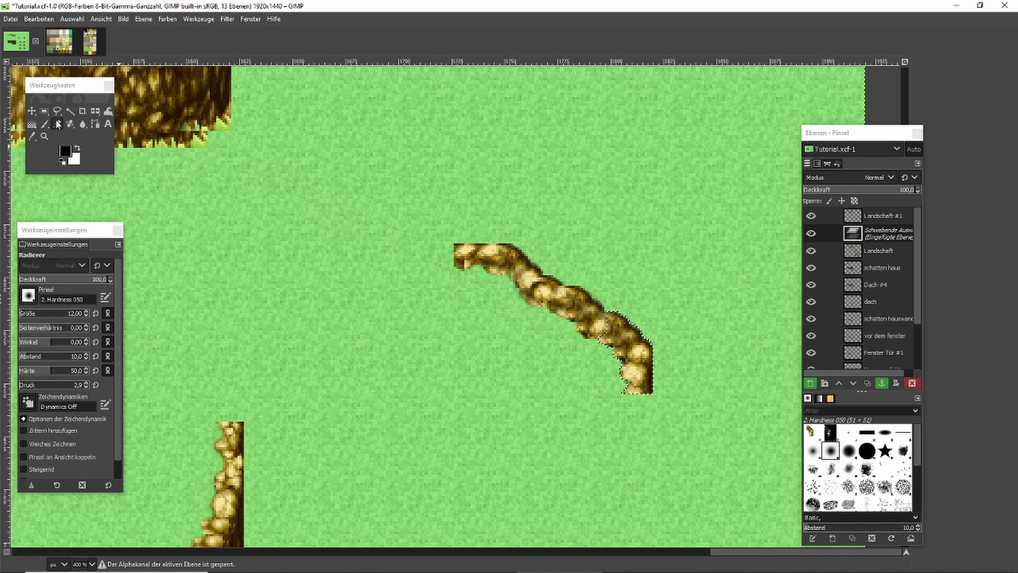
click(45, 111)
click(234, 149)
scroll(570, 223, down, 4)
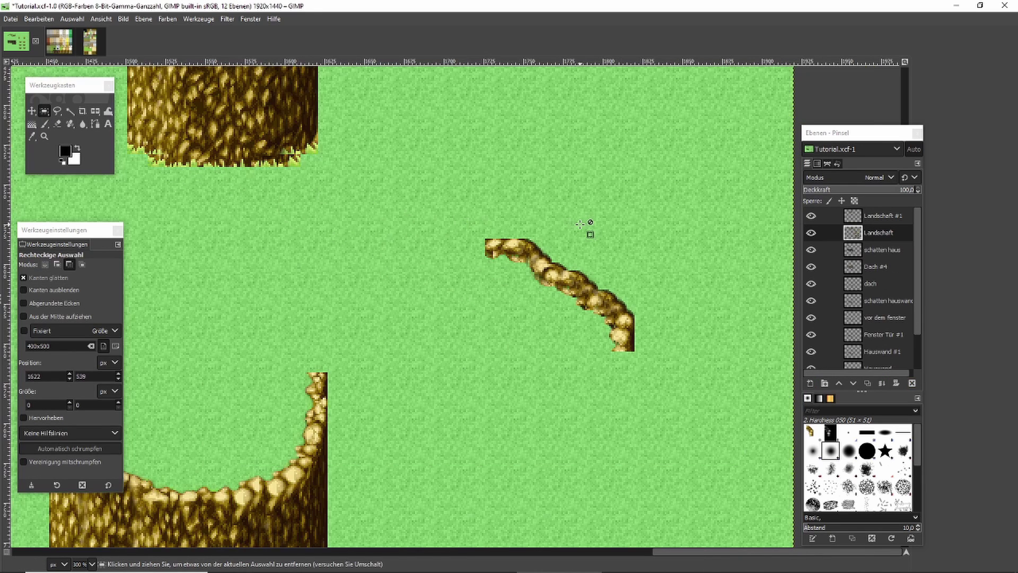
scroll(625, 248, up, 1)
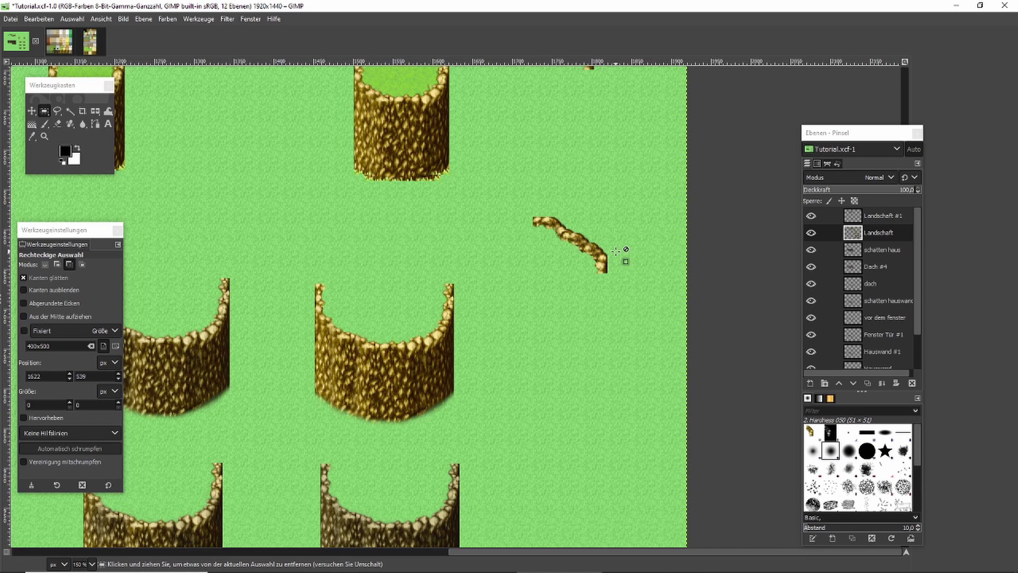
Duplicate the finished curved rim piece and flip the copy horizontally
scroll(568, 214, up, 1)
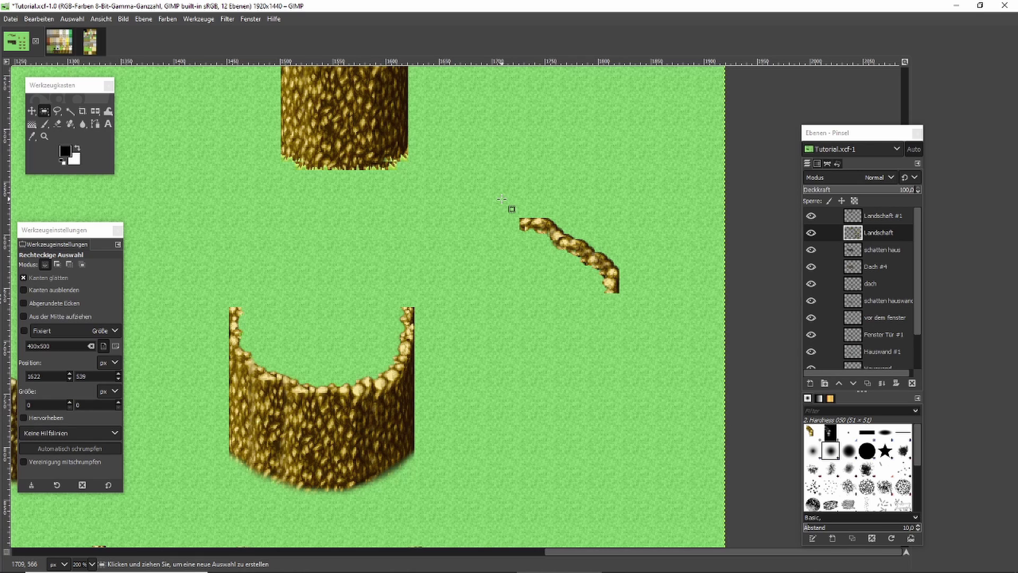
drag(502, 199, 641, 332)
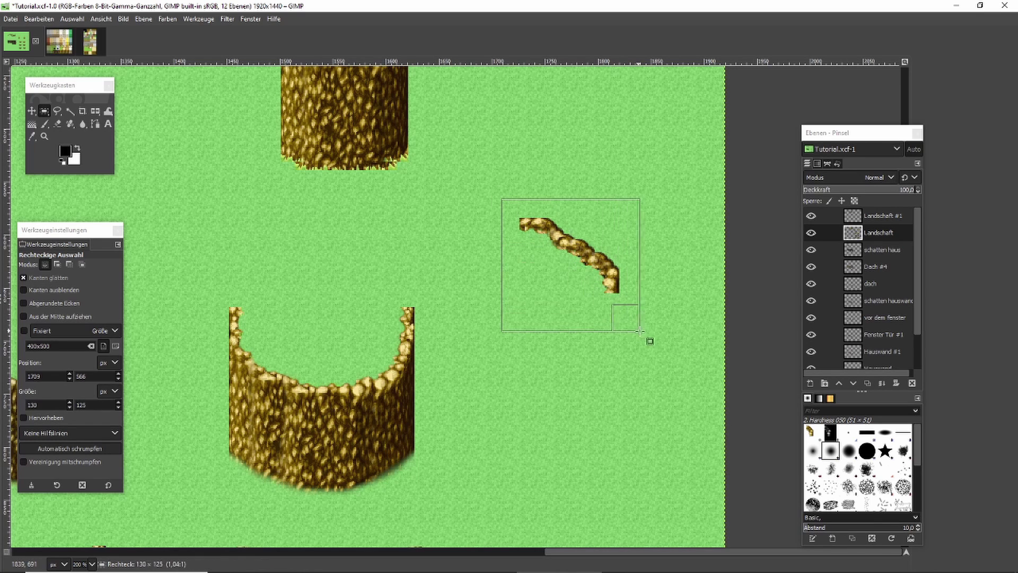
key(ctrl+c)
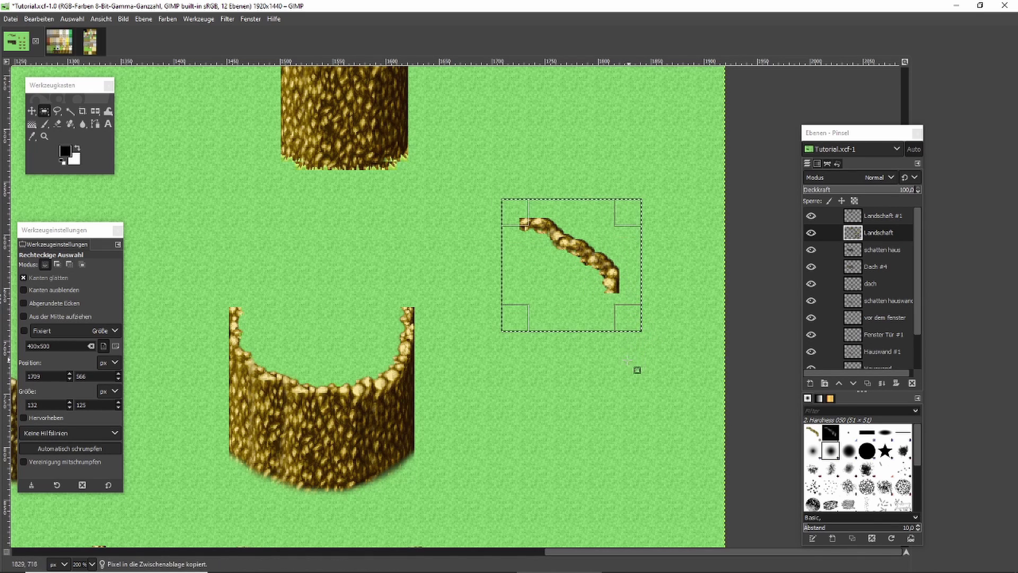
click(626, 362)
key(ctrl+v)
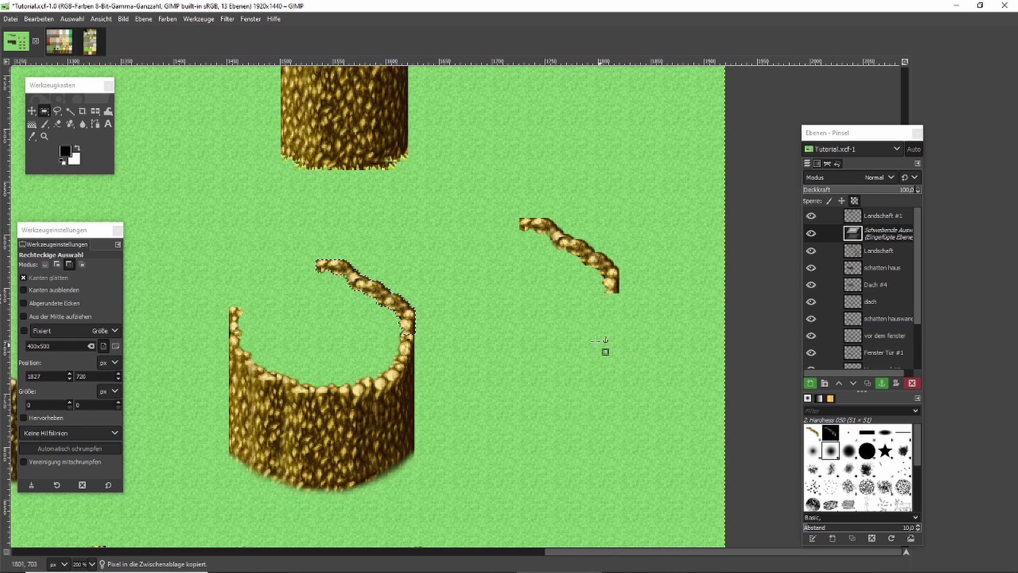
click(95, 110)
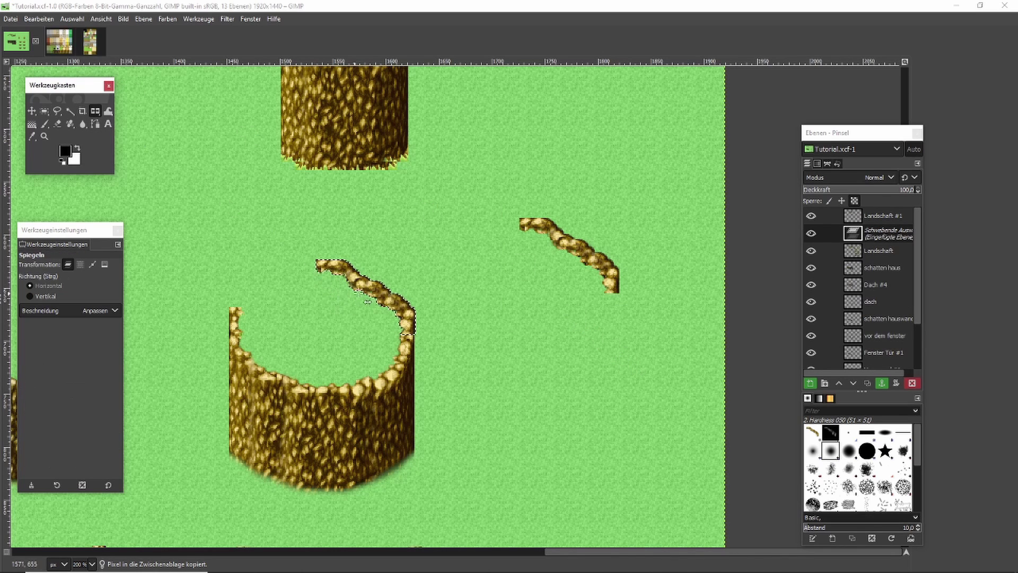
click(304, 257)
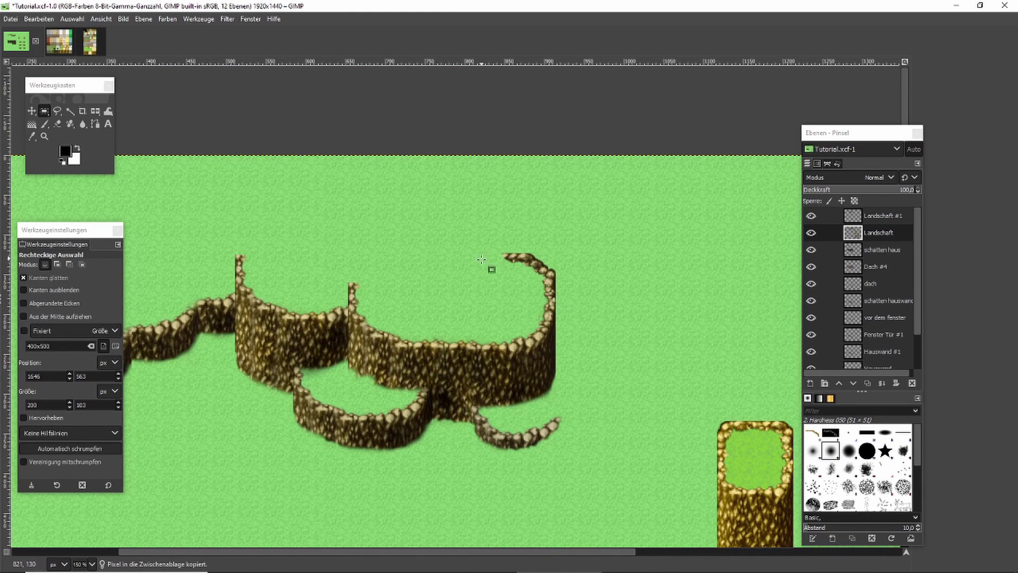
Paste the long curved rim piece onto the large cliff, its lower end meeting the open end of the cliff's back rim
scroll(481, 259, up, 3)
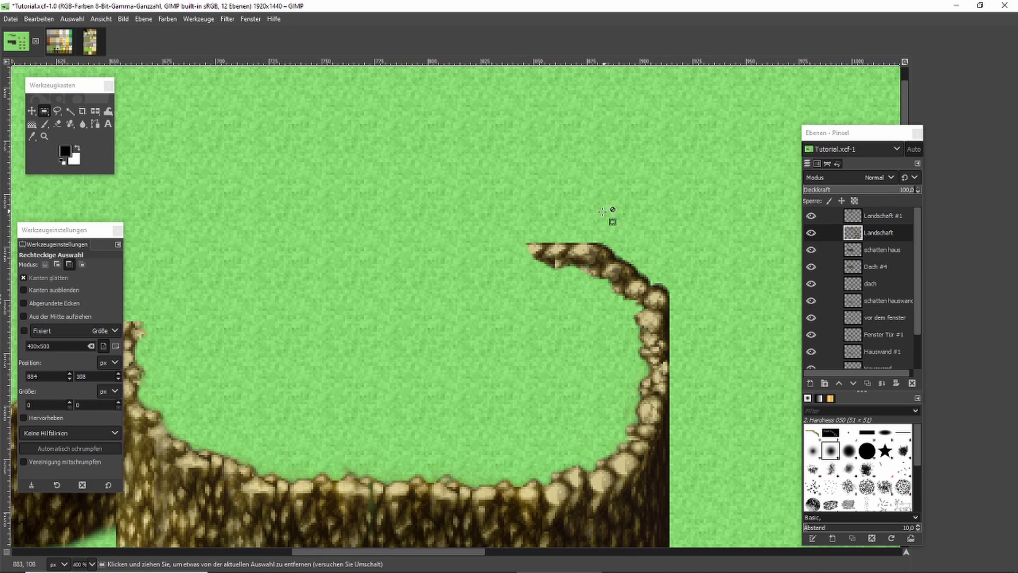
key(ctrl+v)
drag(578, 330, 529, 228)
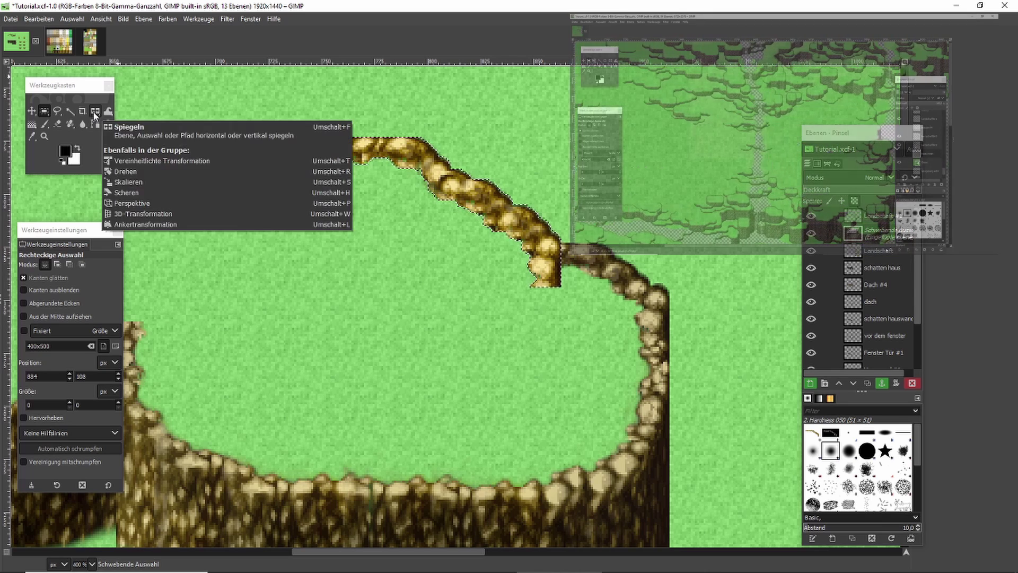
Round off the lower end of the pasted rim with the size 12 eraser, raising its force (Druck) to 14.0
click(58, 123)
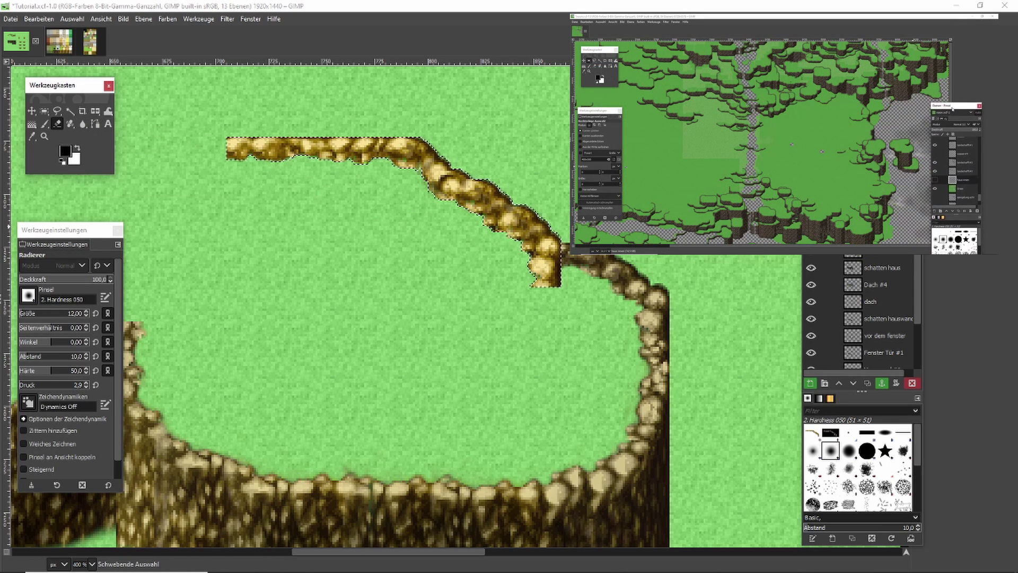
click(555, 285)
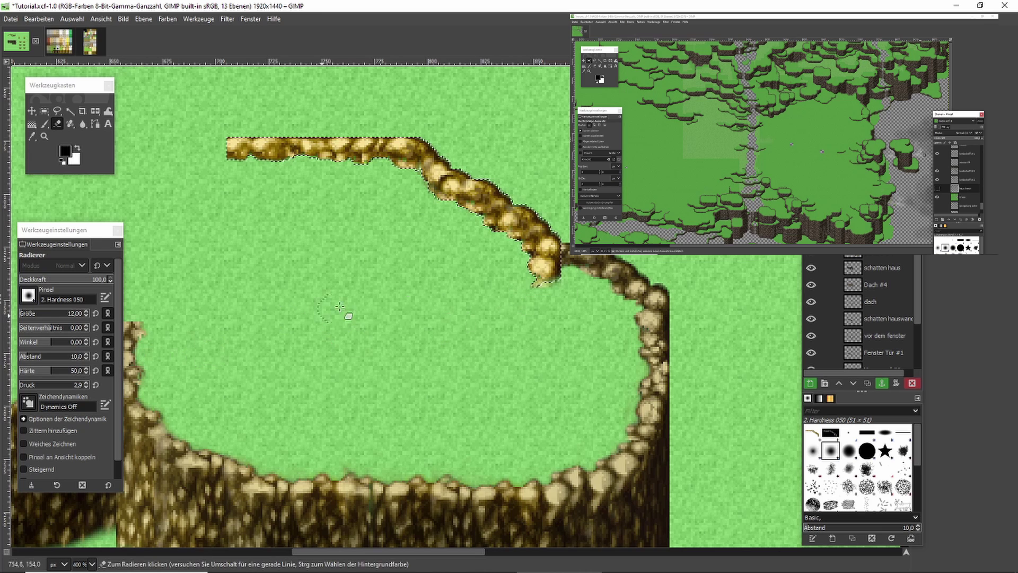
click(25, 384)
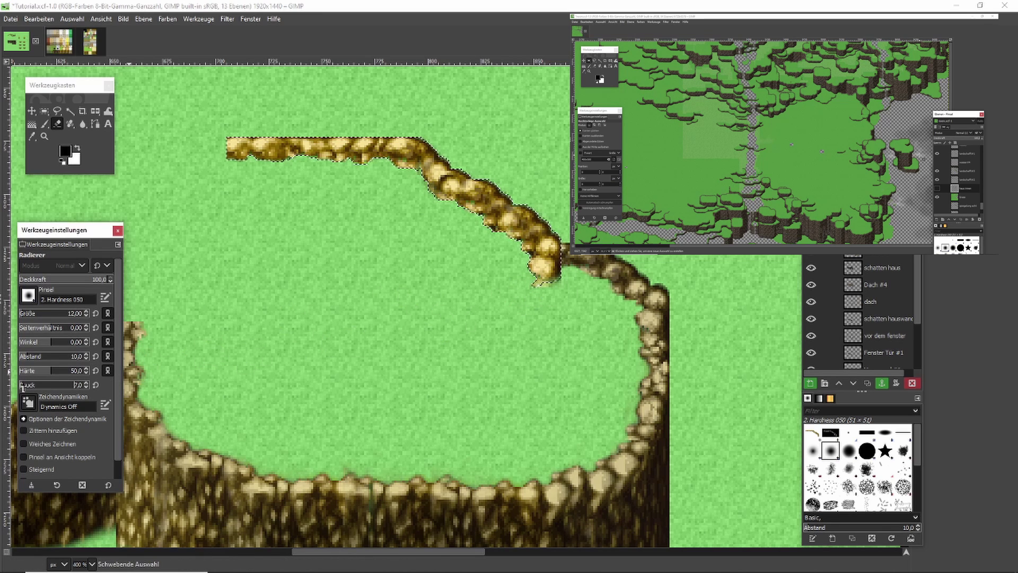
click(524, 293)
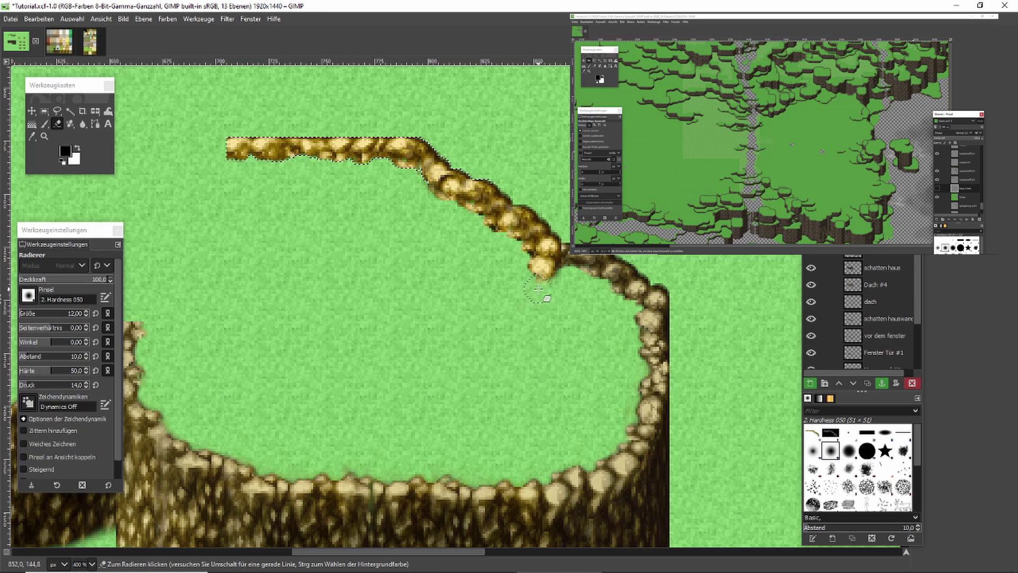
Apply the recently used Hue-Saturation settings, lightness -22.5 and saturation -46.6, to the pasted rim and anchor it
click(45, 110)
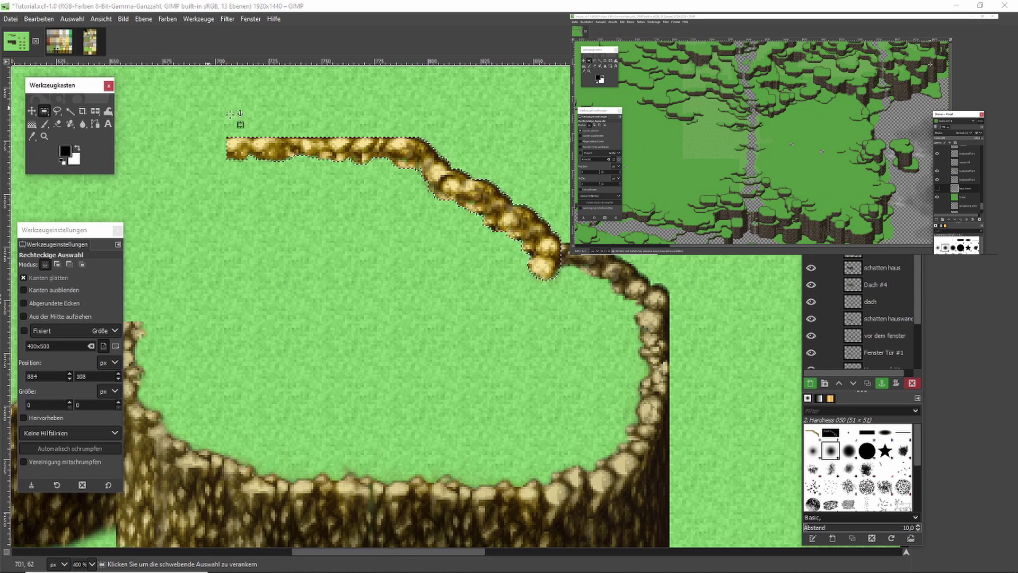
click(167, 18)
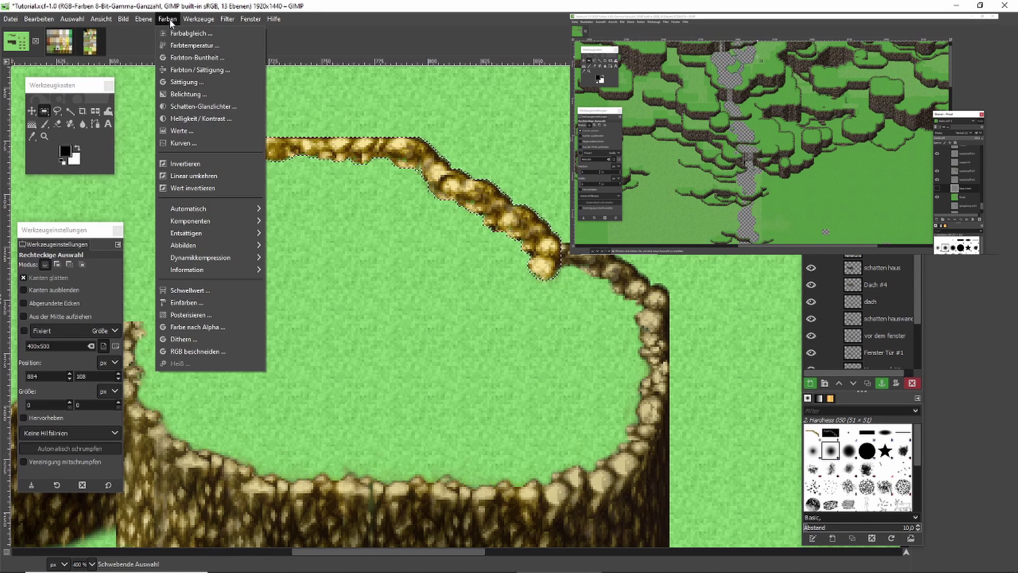
click(228, 83)
click(785, 242)
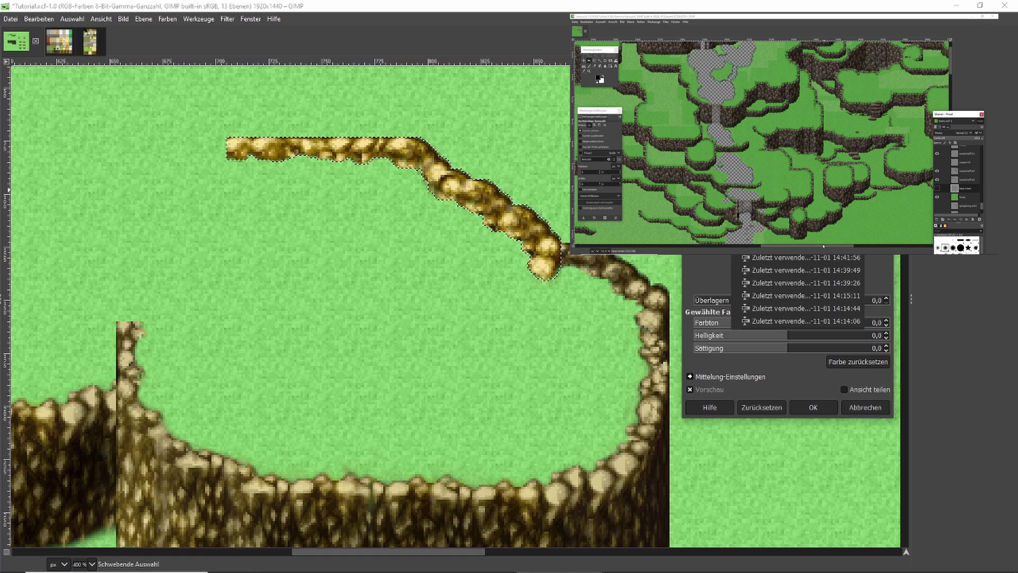
click(785, 266)
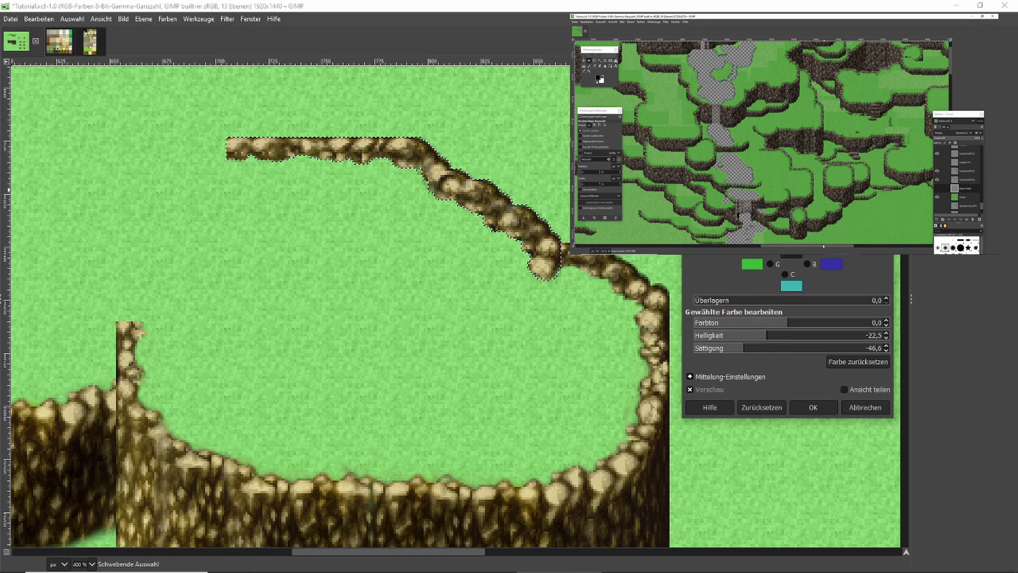
click(816, 406)
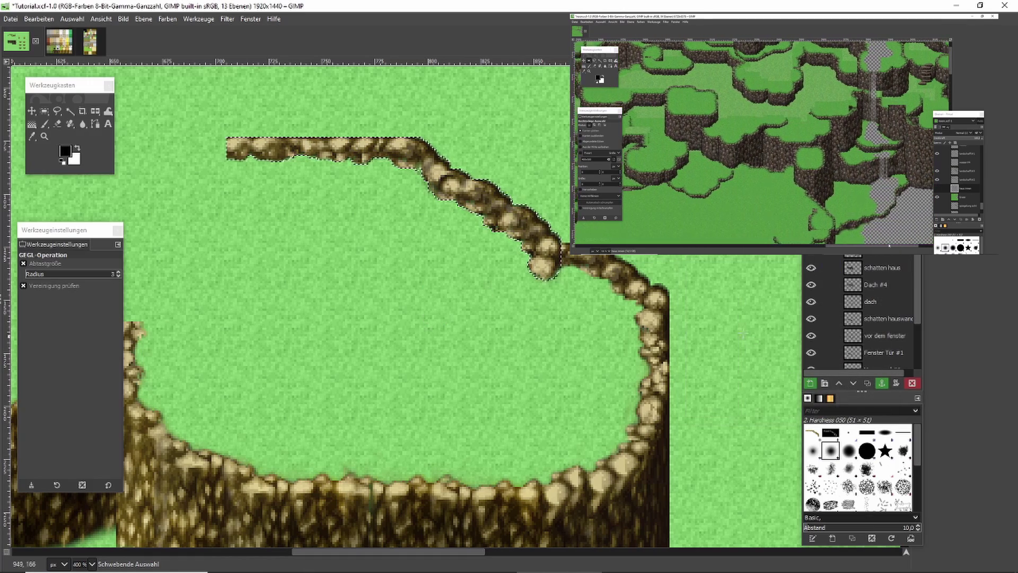
click(44, 110)
click(352, 113)
Look over the extended cliff and the collection of plateau, cliff and rim pieces across the whole map
scroll(352, 114, down, 4)
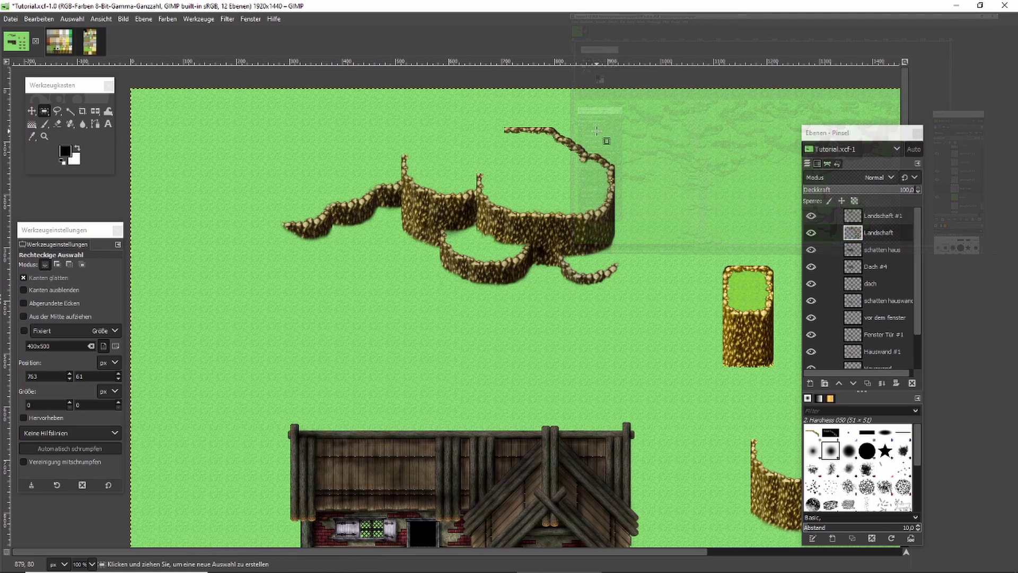
scroll(688, 144, down, 2)
scroll(688, 144, up, 1)
scroll(688, 144, up, 1)
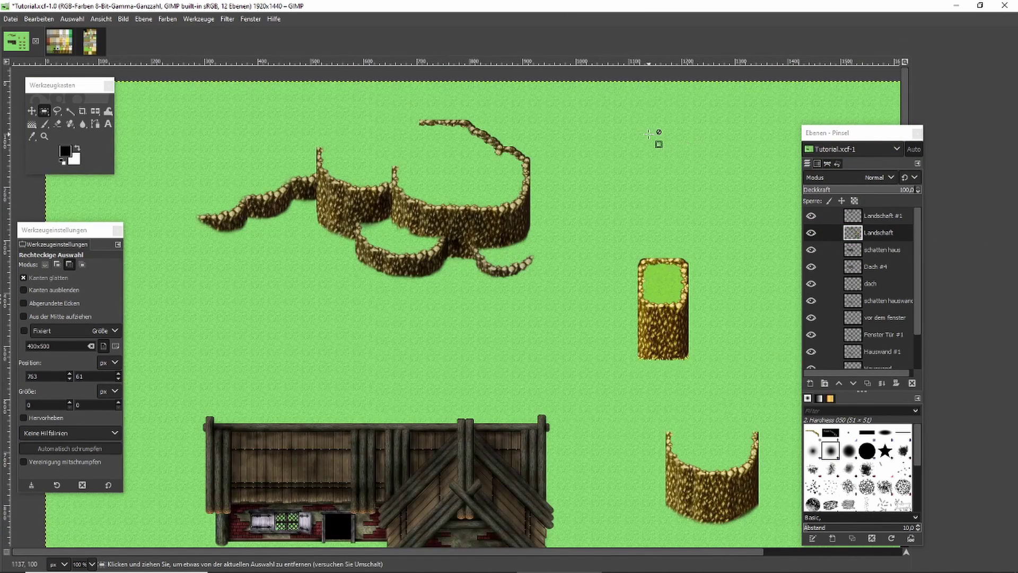
scroll(657, 136, down, 1)
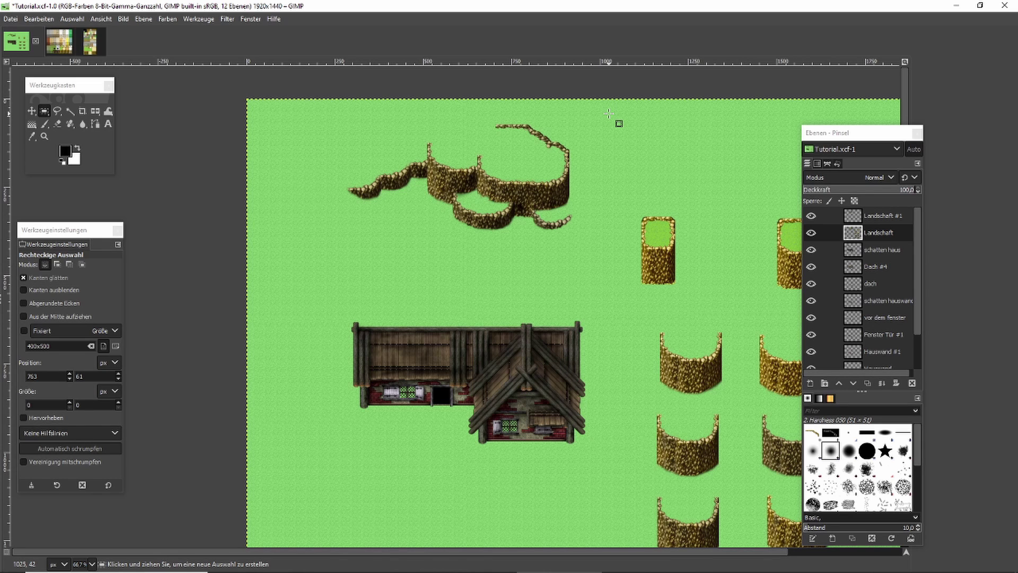
scroll(609, 113, right, 5)
scroll(611, 128, down, 1)
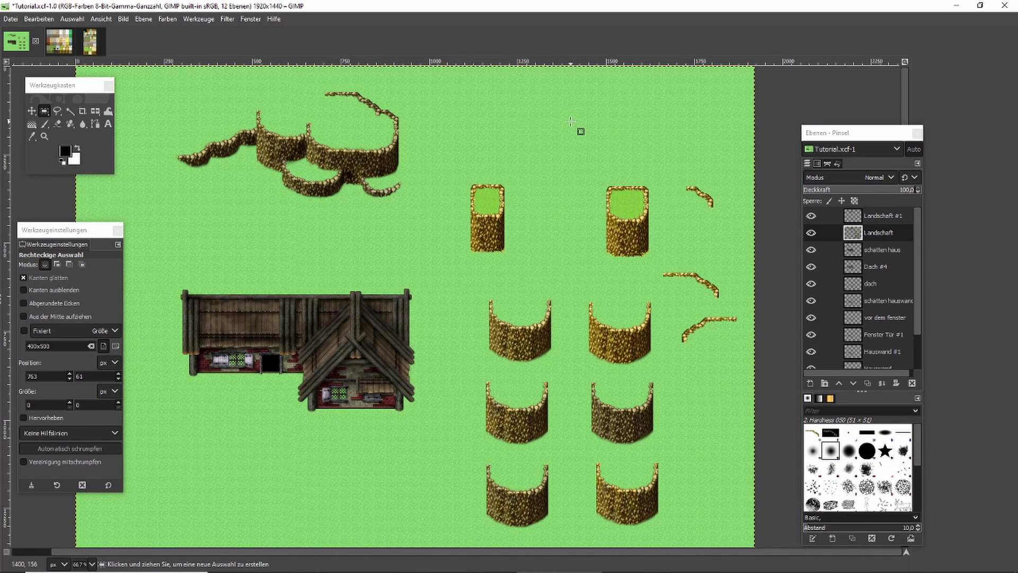
Open the haus aussen file from the Ressourcen folder in GIMP to view its collected house parts
click(956, 7)
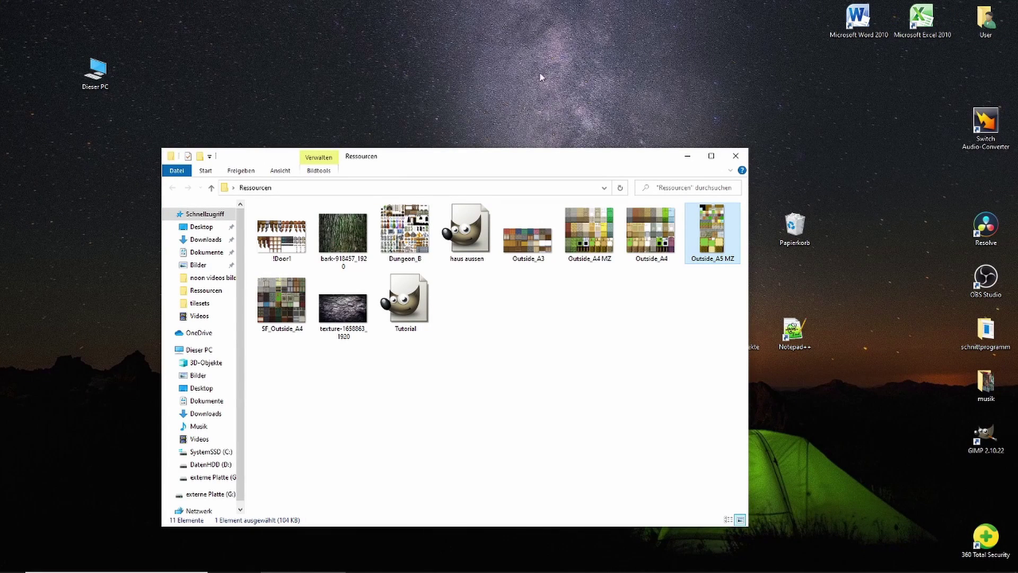
double_click(473, 231)
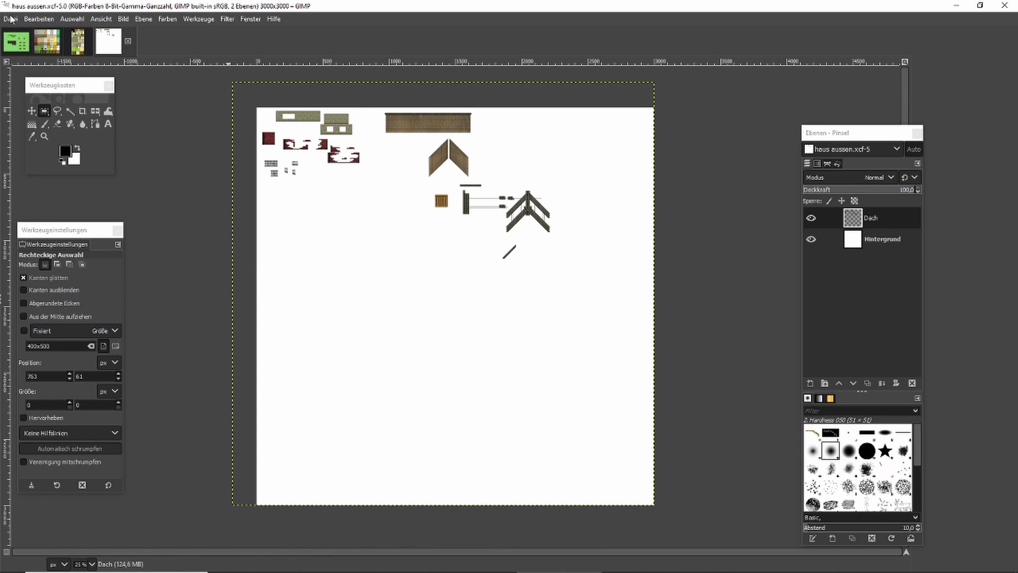
Create a new 3000 × 3000 px image and add a transparent layer named Landschaft
click(11, 19)
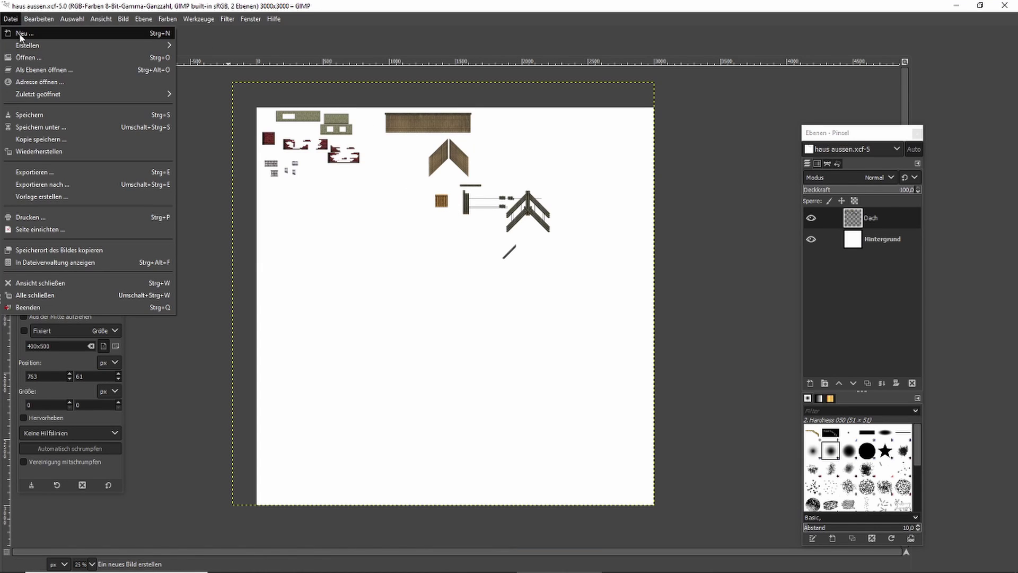
click(24, 34)
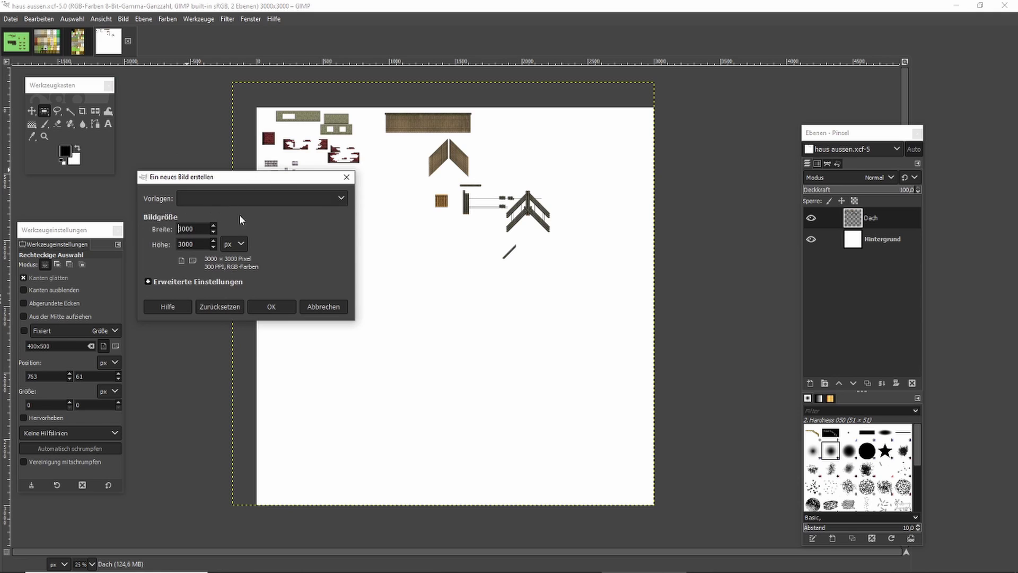
click(271, 307)
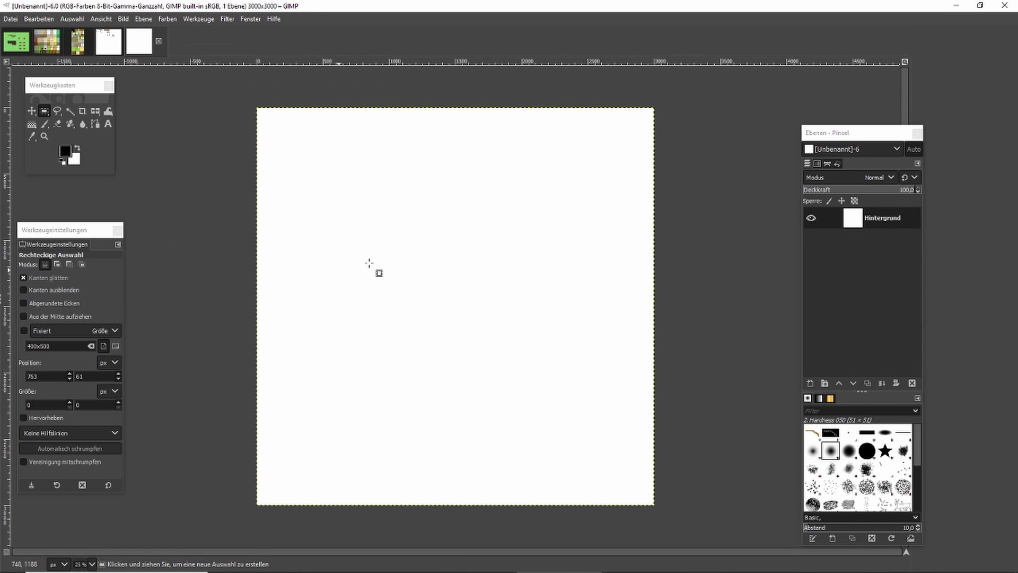
click(810, 386)
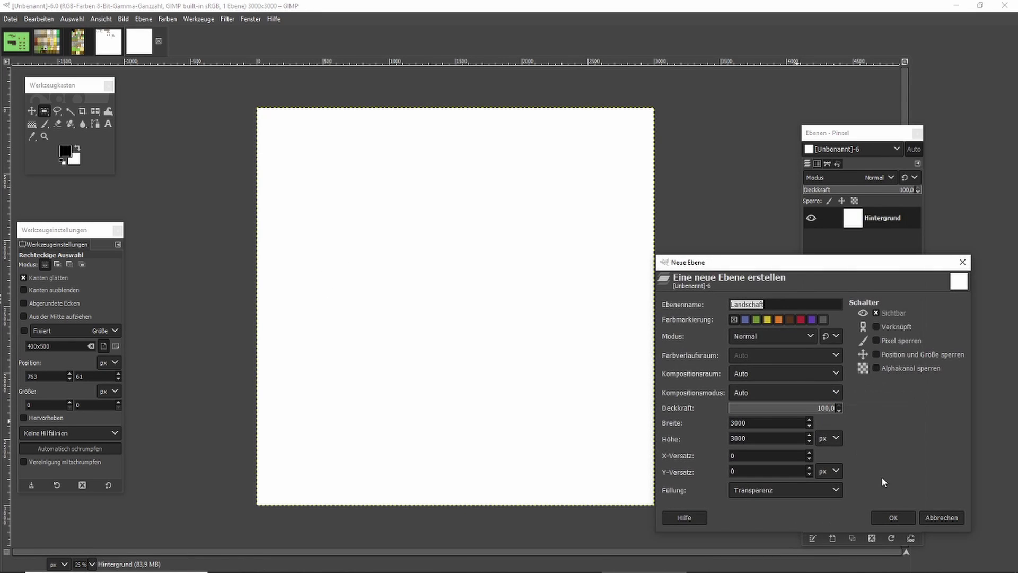
click(897, 517)
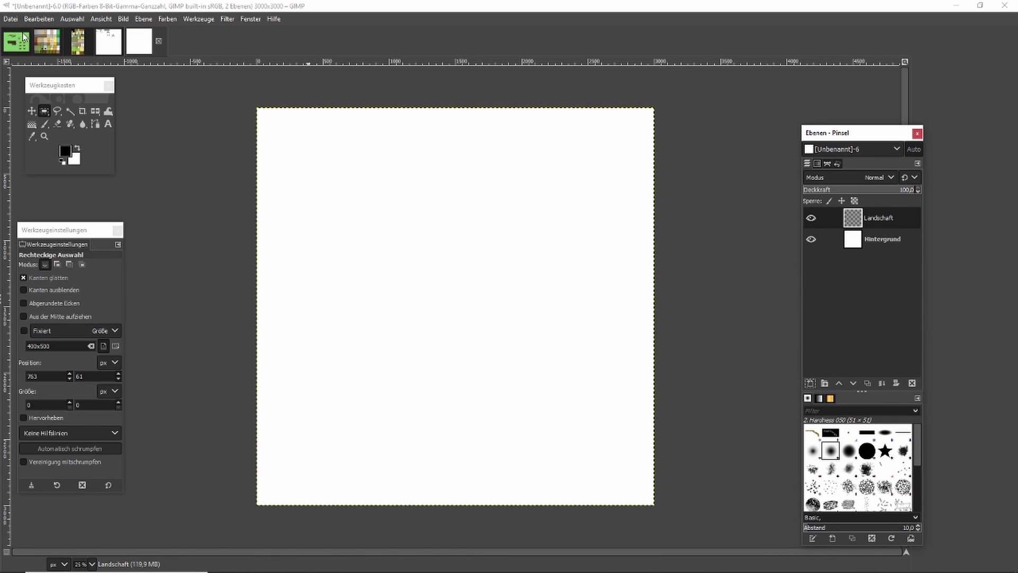
Return to the Tutorial image and select the loose plateau, cliff and rim pieces on the Landschaft layer
click(24, 37)
key(minus)
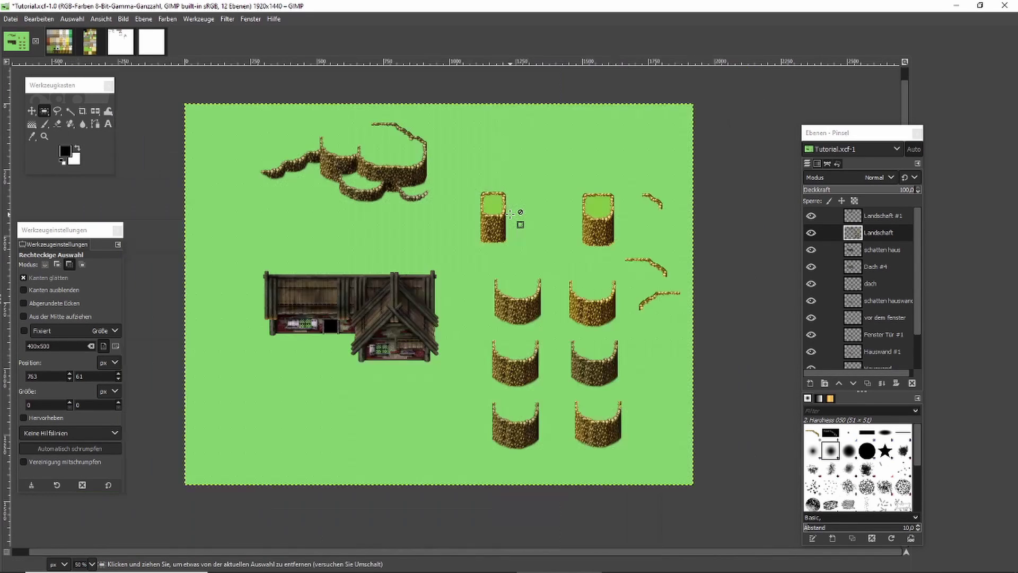
drag(237, 112, 690, 480)
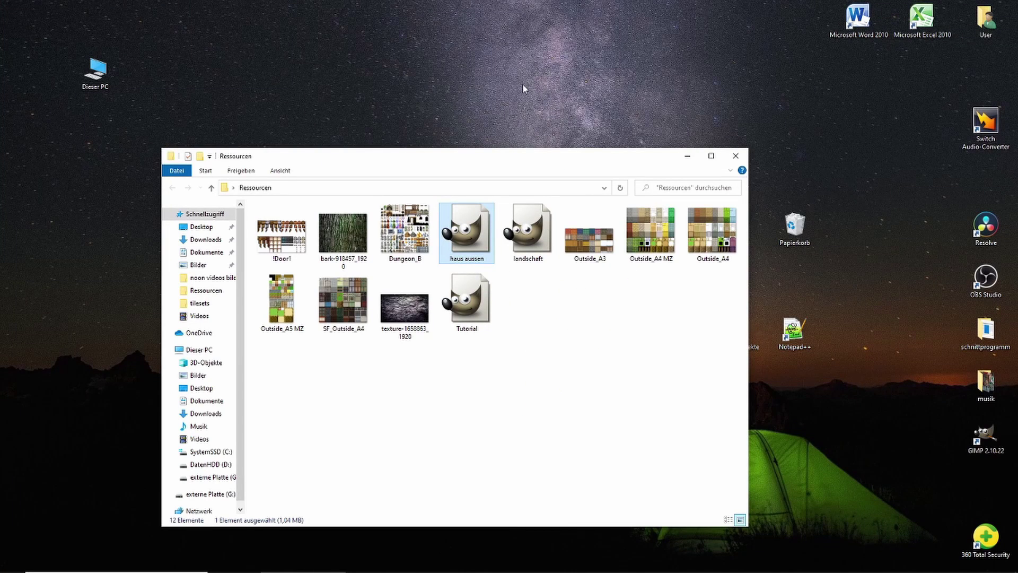
Open texture-1658863_1920 from the Ressourcen folder in GIMP and copy the entire rock texture
drag(473, 158, 483, 101)
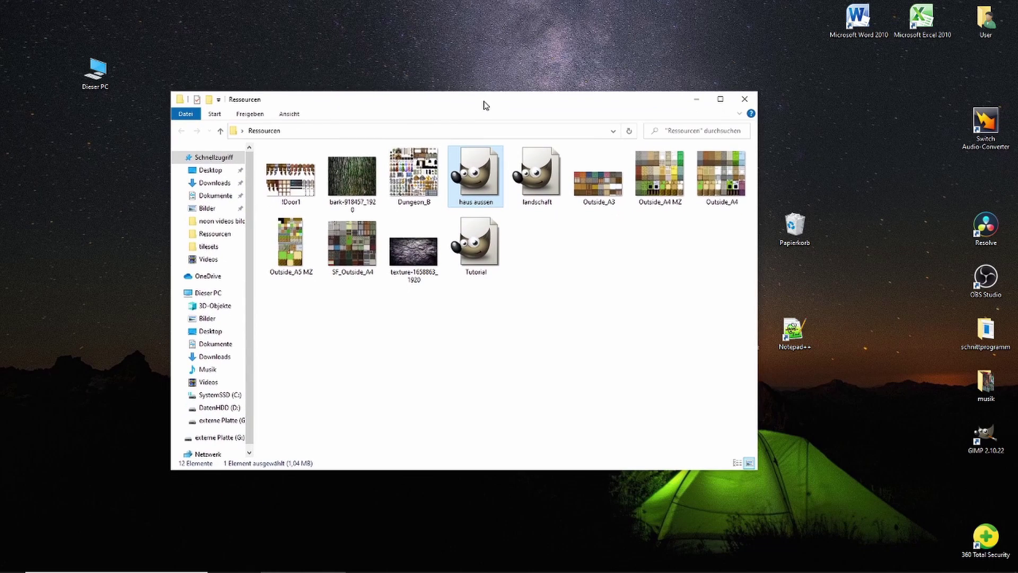
double_click(419, 245)
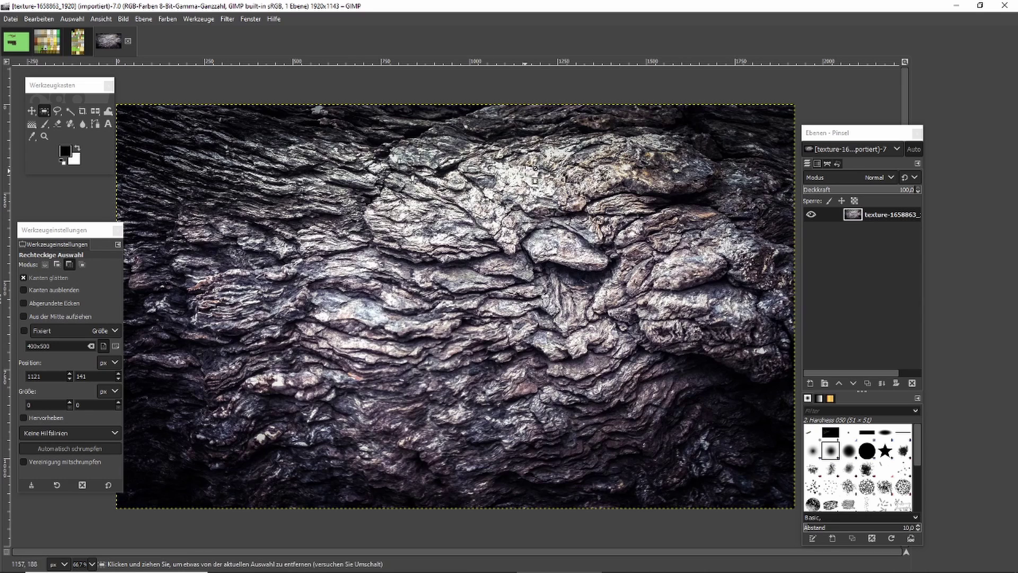
scroll(534, 180, down, 1)
drag(203, 111, 751, 462)
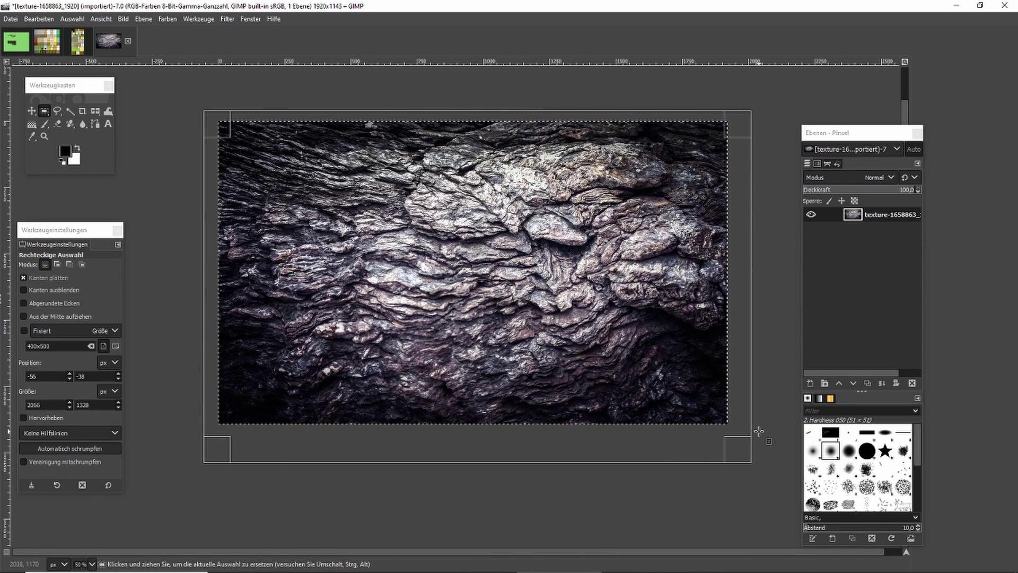
key(ctrl+c)
Return to the Tutorial image, add a new transparent layer above Landschaft and clear the selection
click(16, 42)
key(shift+ctrl+n)
key(Return)
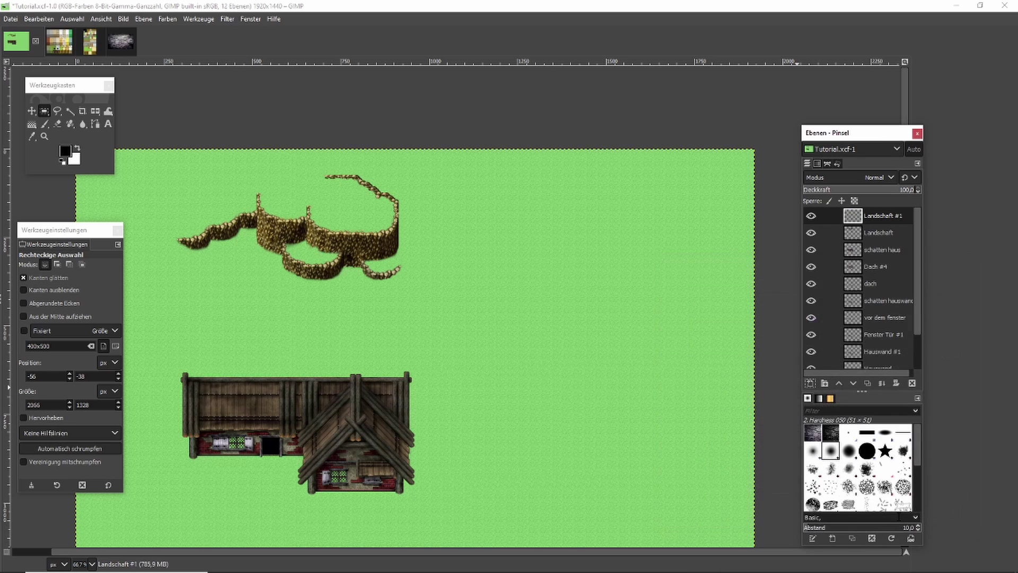
click(628, 309)
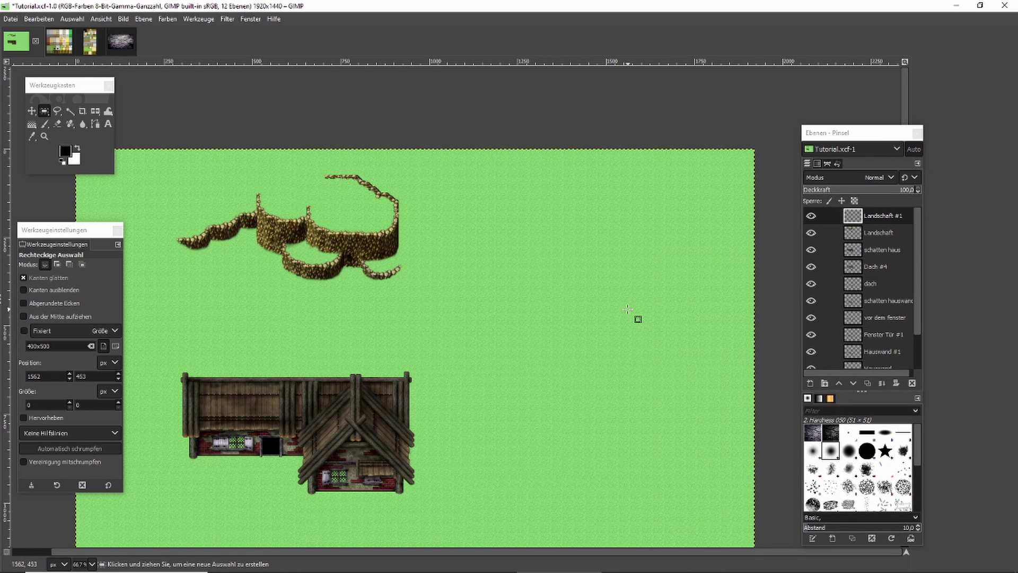
Paste the copied rock texture, scale it to 308 × 183 px and place it on the free grass to the right of the cliffs
key(ctrl+v)
key(minus)
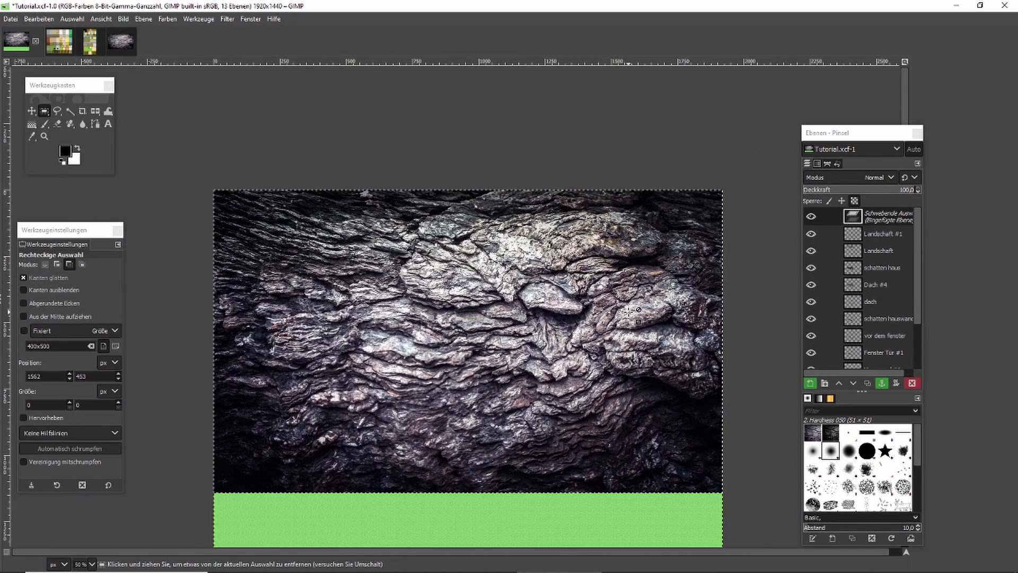
scroll(630, 313, down, 1)
scroll(633, 428, up, 1)
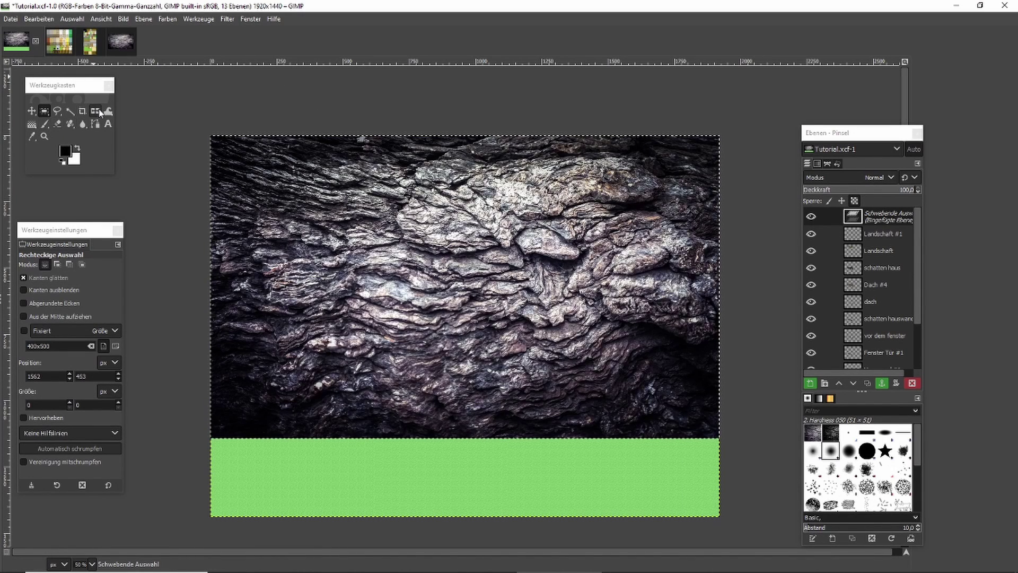
drag(97, 110, 169, 135)
click(343, 236)
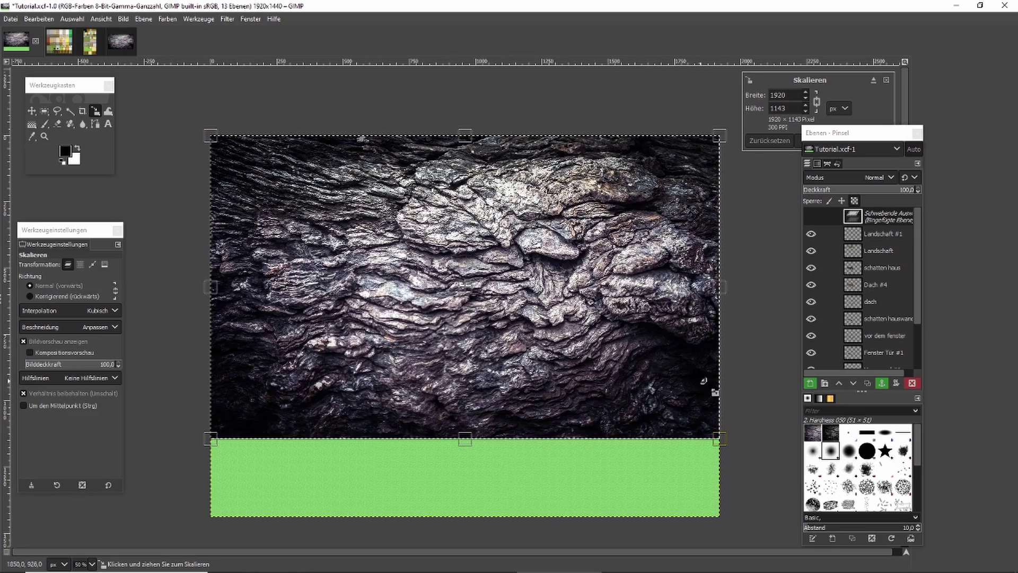
drag(734, 447, 324, 168)
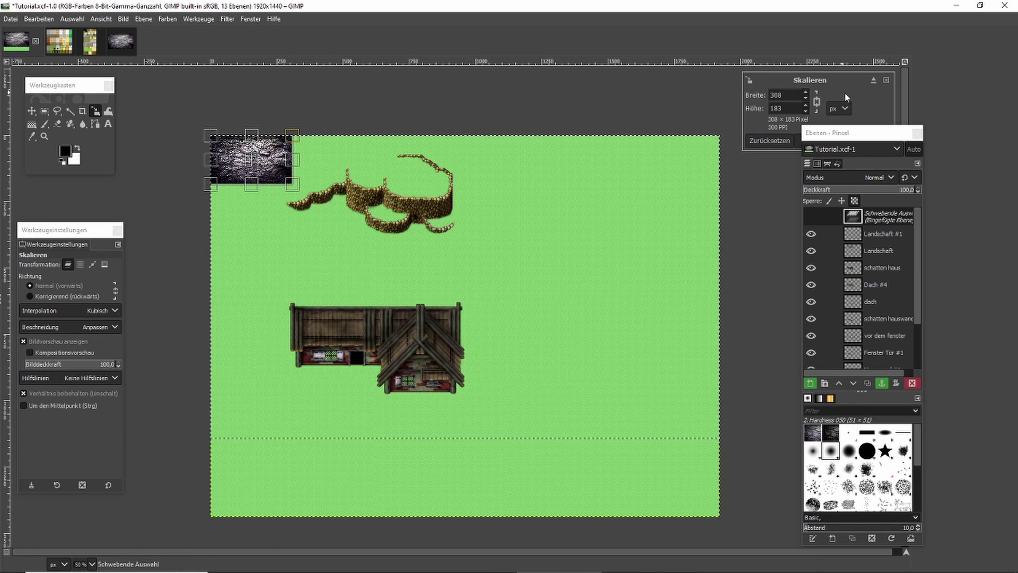
drag(863, 133, 867, 192)
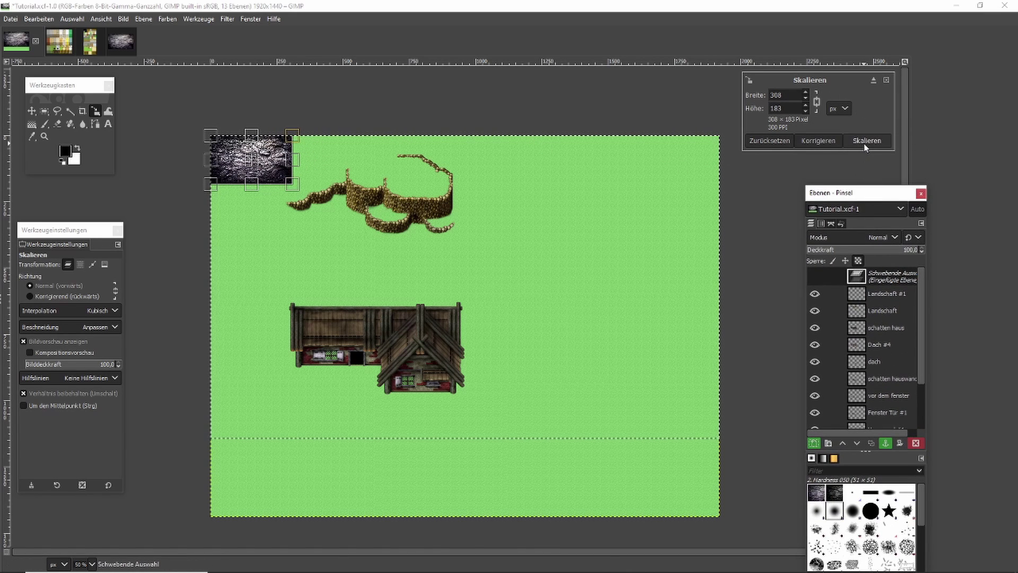
click(865, 144)
click(45, 111)
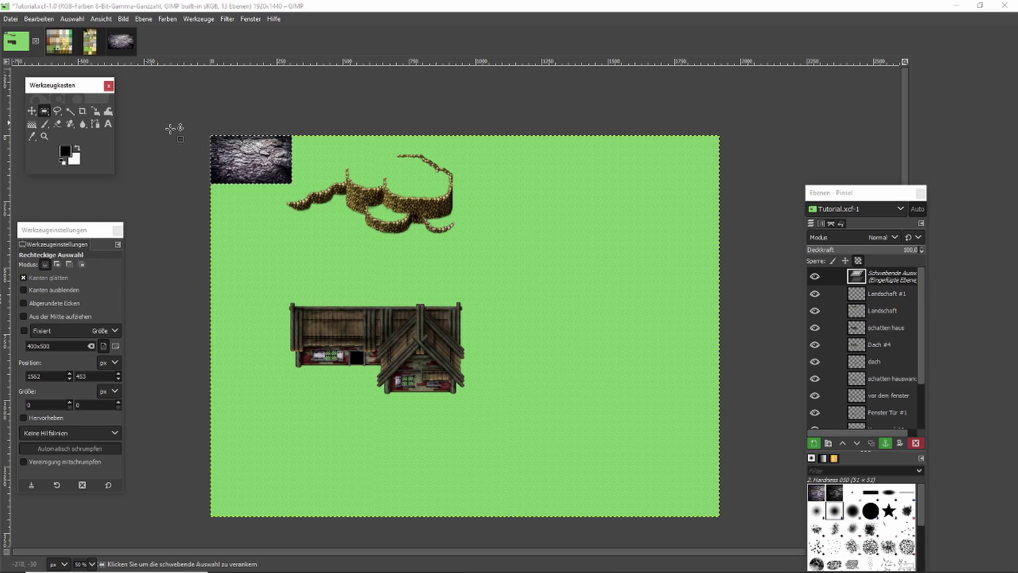
drag(230, 147, 491, 204)
Erase the rock texture's straight bottom edge and lower-right corner into an uneven outline with the 2. Hardness 050 brush at size 20
ctrl+scroll(491, 202, up, 3)
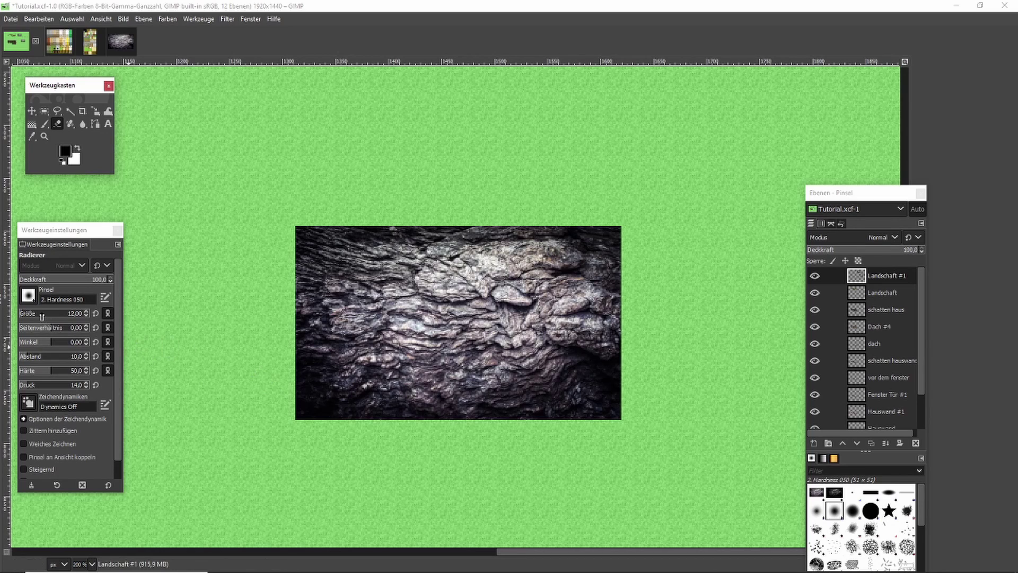
scroll(41, 315, up, 4)
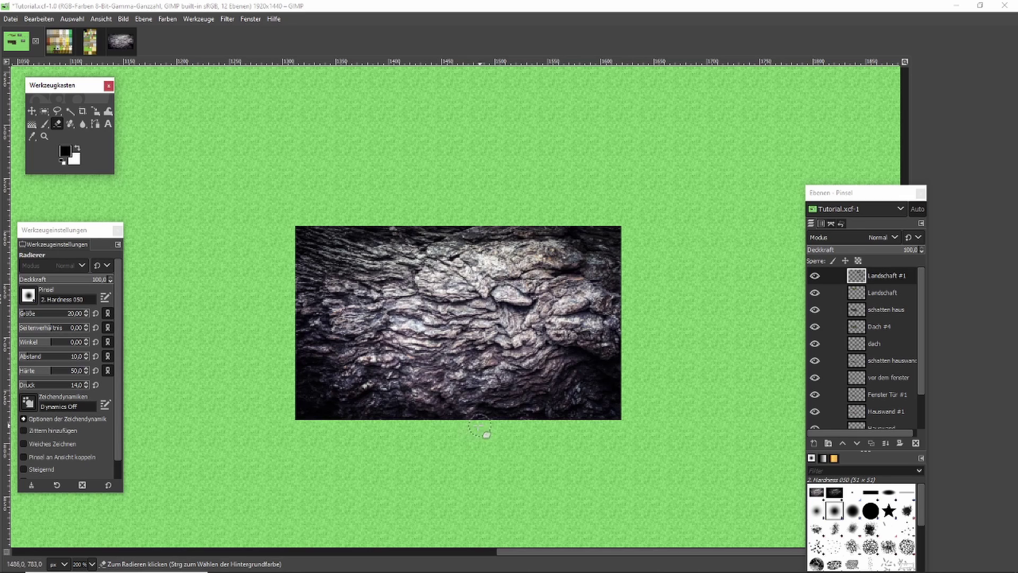
mouse_move(441, 424)
mouse_down()
mouse_move(529, 421)
mouse_move(479, 420)
mouse_move(561, 409)
mouse_move(570, 419)
mouse_move(551, 422)
mouse_move(607, 420)
mouse_move(638, 405)
mouse_move(555, 417)
mouse_move(623, 387)
mouse_move(599, 403)
mouse_move(612, 405)
mouse_move(553, 414)
mouse_move(588, 391)
mouse_move(614, 396)
mouse_move(558, 412)
mouse_move(626, 382)
mouse_move(572, 411)
mouse_move(499, 427)
mouse_move(319, 416)
mouse_move(431, 422)
mouse_up()
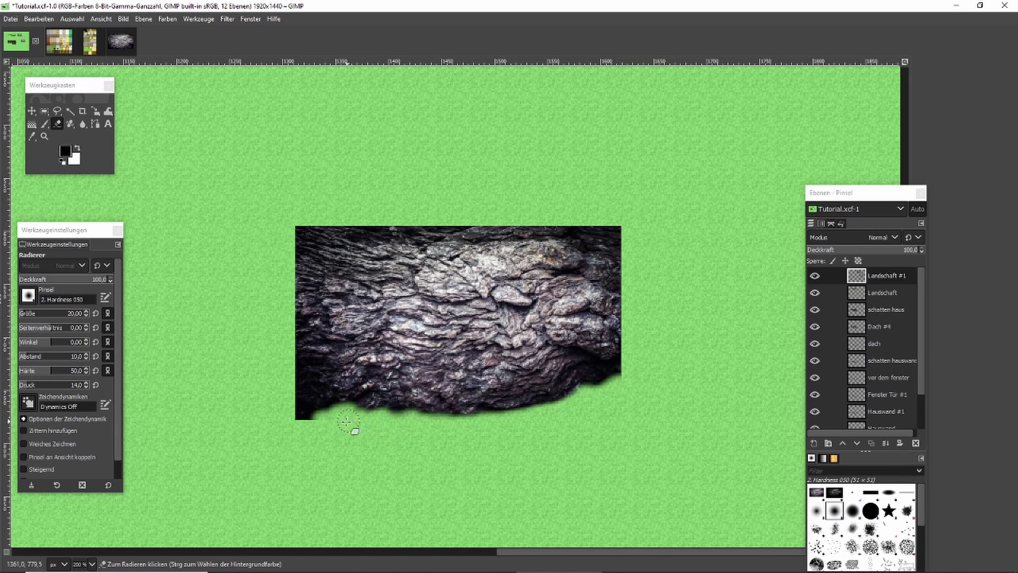
mouse_move(336, 413)
mouse_down()
mouse_move(299, 407)
mouse_move(317, 418)
mouse_move(293, 423)
mouse_up()
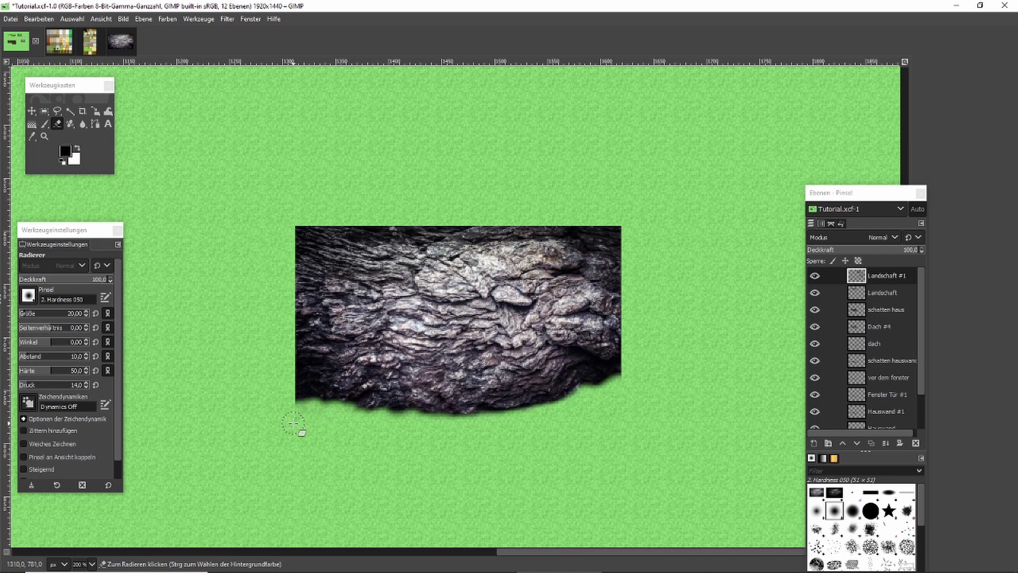
drag(370, 433, 557, 436)
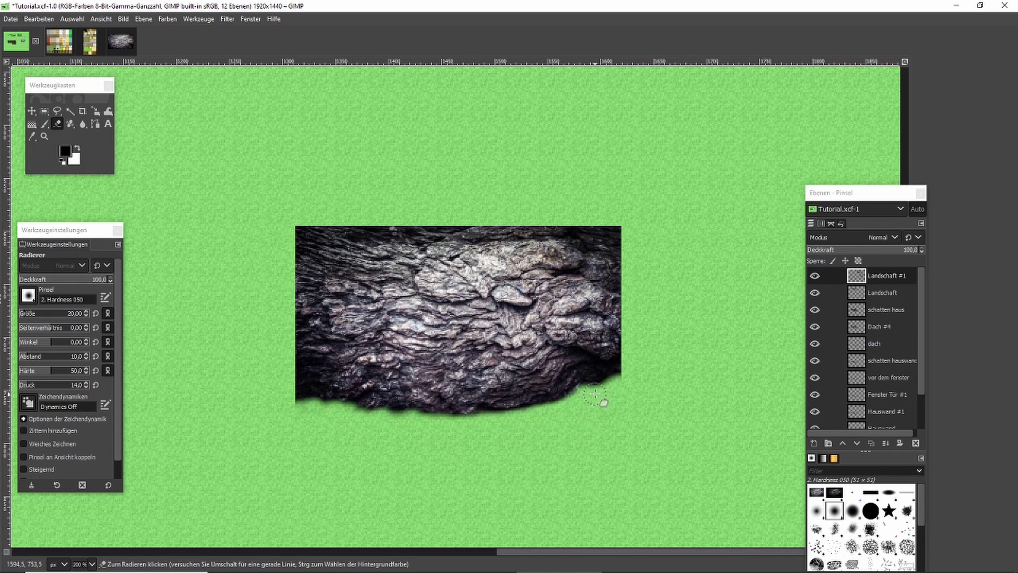
mouse_move(595, 393)
mouse_down()
mouse_move(621, 366)
mouse_move(604, 373)
mouse_move(604, 387)
mouse_move(623, 387)
mouse_move(609, 375)
mouse_move(632, 345)
mouse_move(632, 355)
mouse_up()
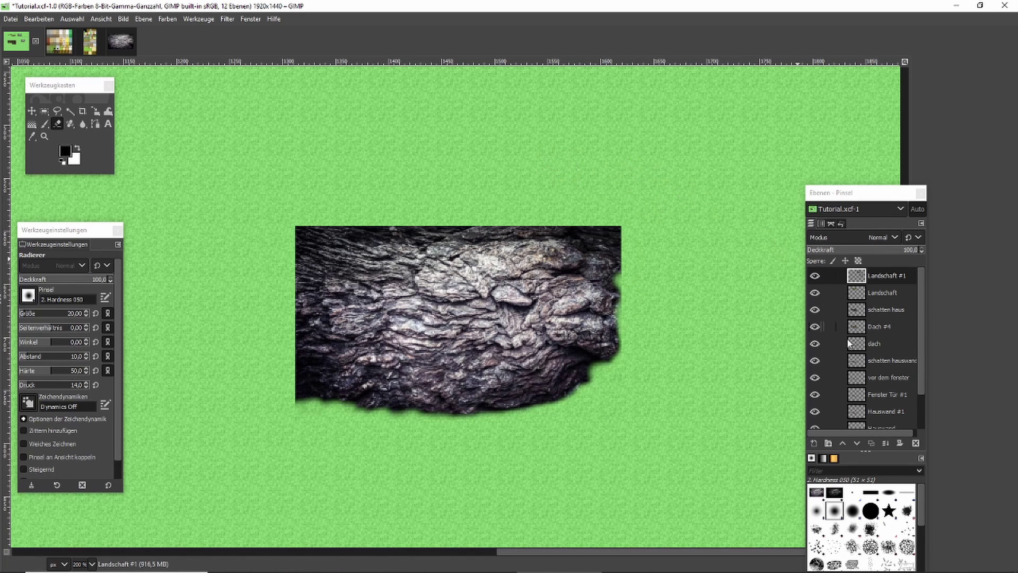
Carve an irregular contour along the rock's right and upper edges using the eraser with the 2. Hardness 100 brush at size 10
click(870, 510)
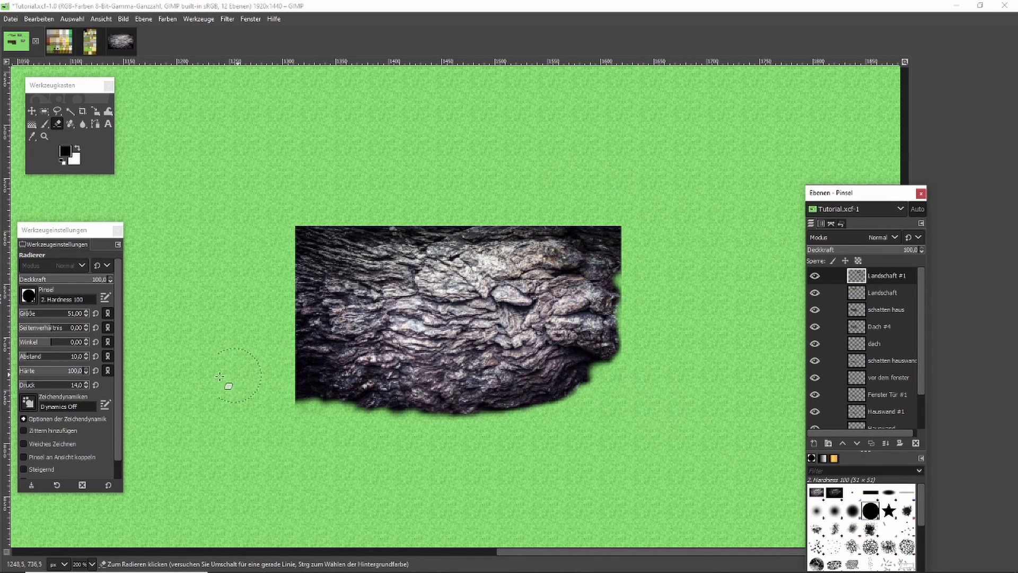
click(21, 314)
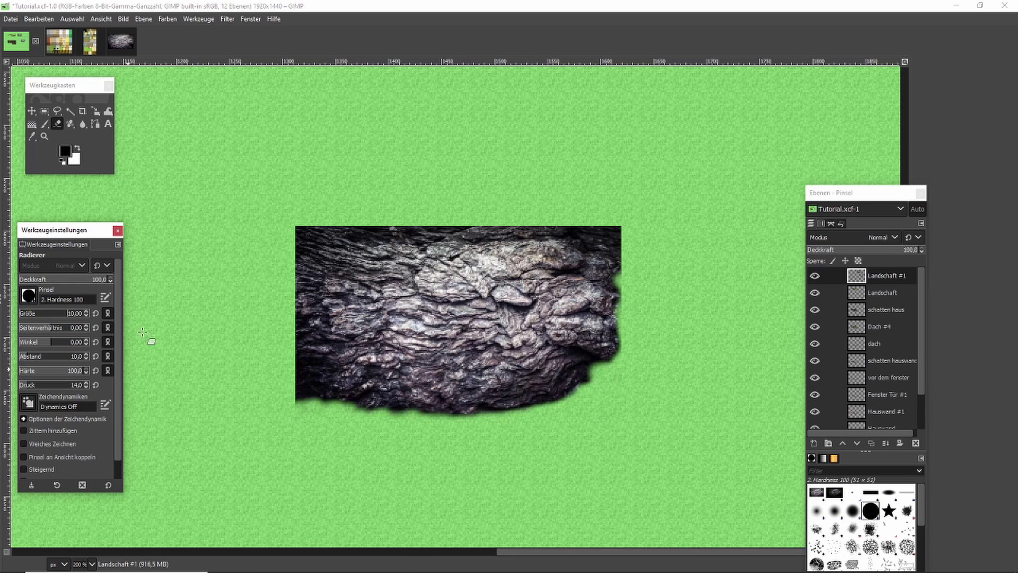
ctrl+scroll(586, 374, up, 1)
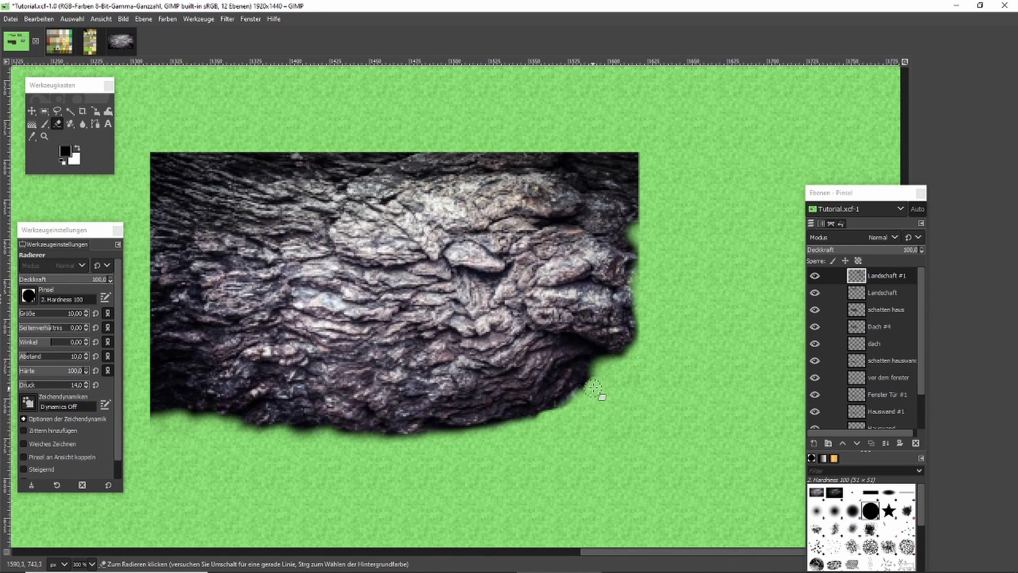
drag(598, 375, 602, 360)
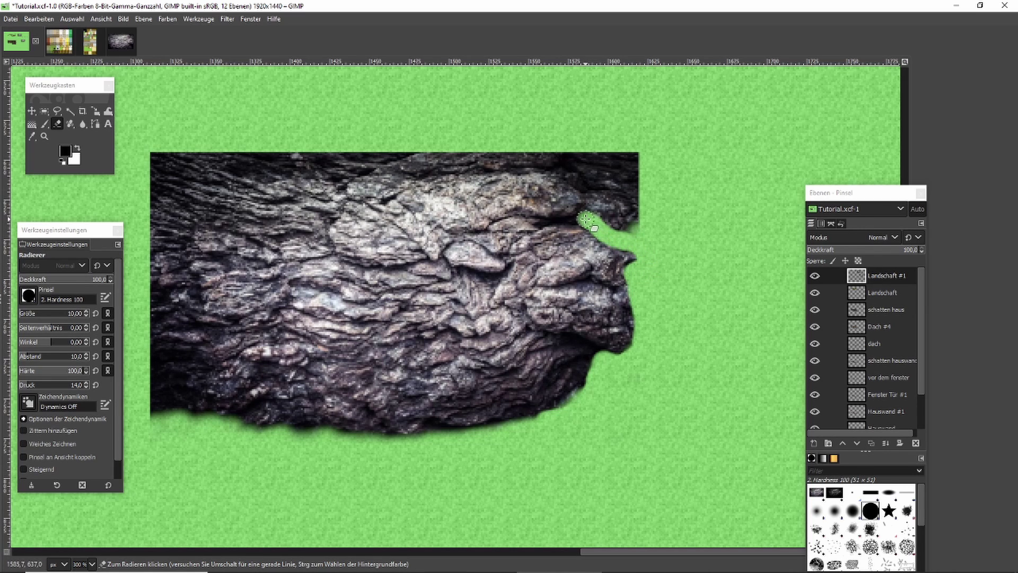
drag(591, 214, 606, 206)
scroll(625, 160, up, 3)
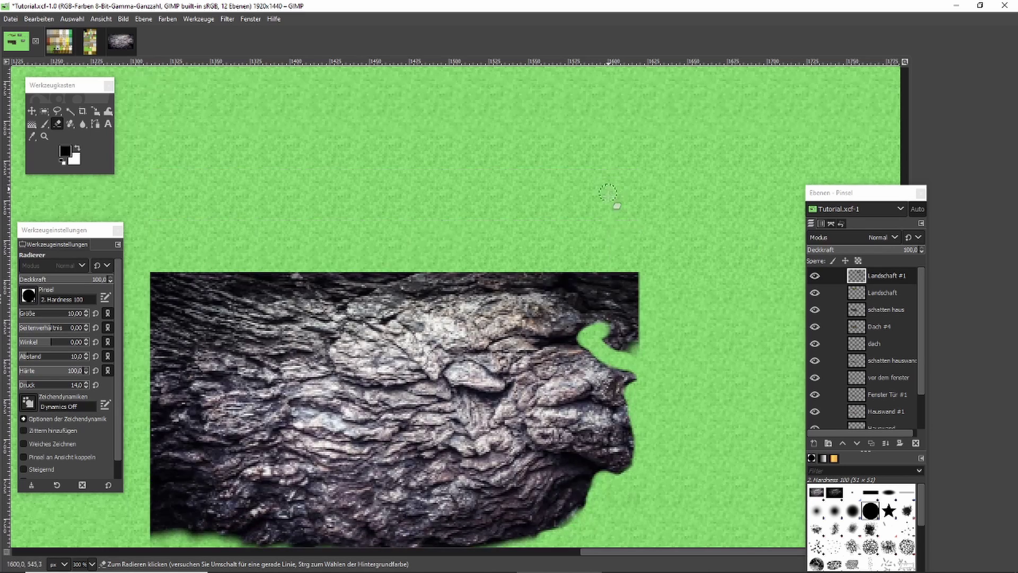
mouse_move(603, 320)
mouse_down()
mouse_move(561, 288)
mouse_move(462, 288)
mouse_up()
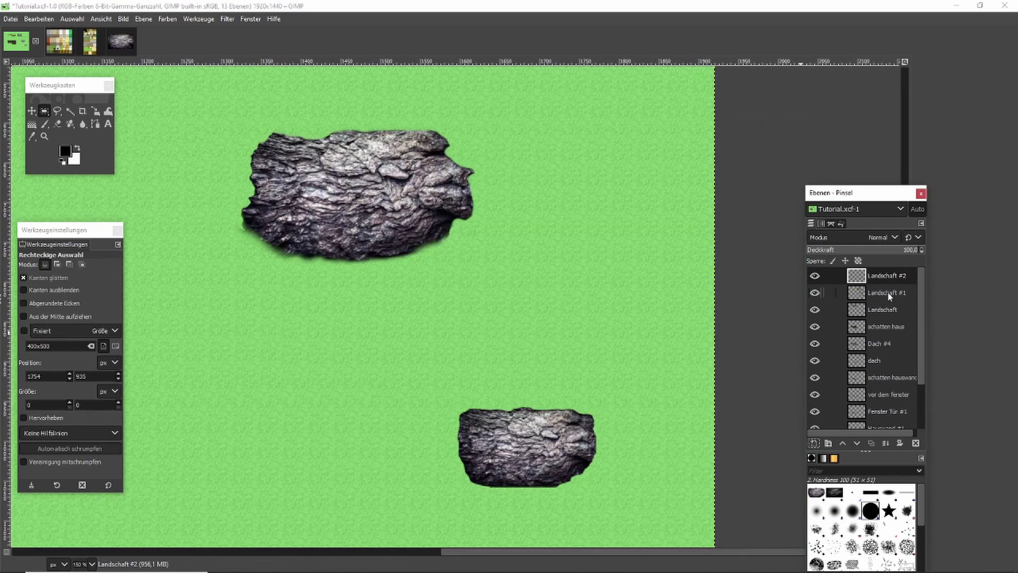
Mirror the pasted copy of the smaller rock horizontally and place it over the large rock's lower-left end
click(888, 293)
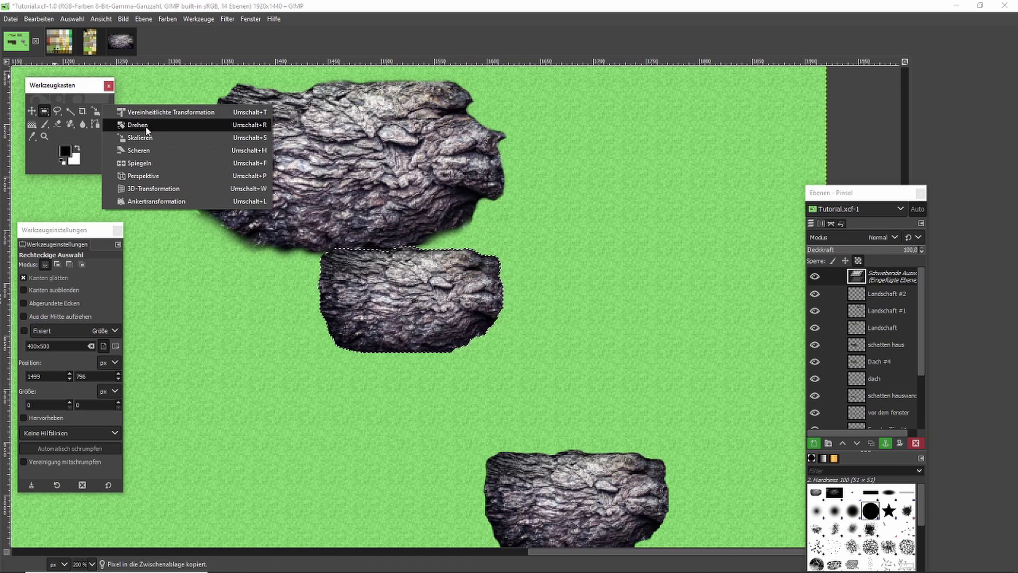
click(169, 163)
click(419, 299)
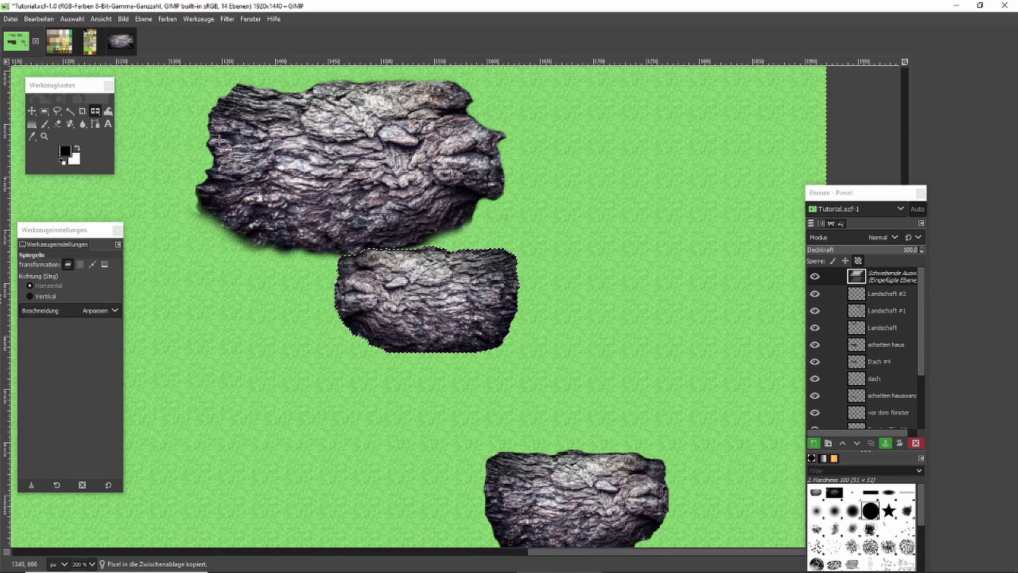
click(44, 110)
drag(455, 311, 258, 216)
scroll(206, 199, up, 1)
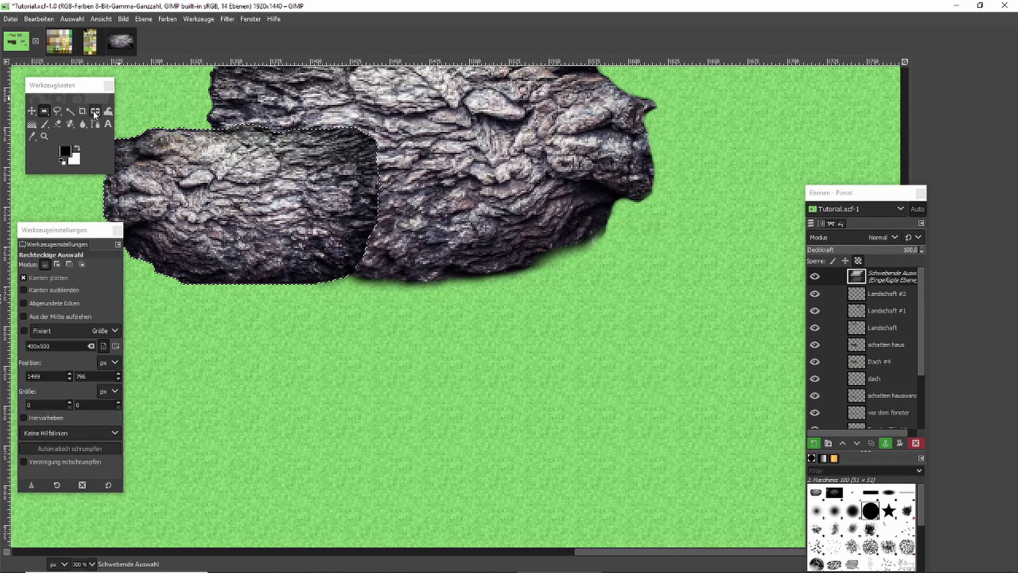
Erase part of the mirrored rock's lower-right edge with the 2. Hardness 050 brush at size 25
click(58, 123)
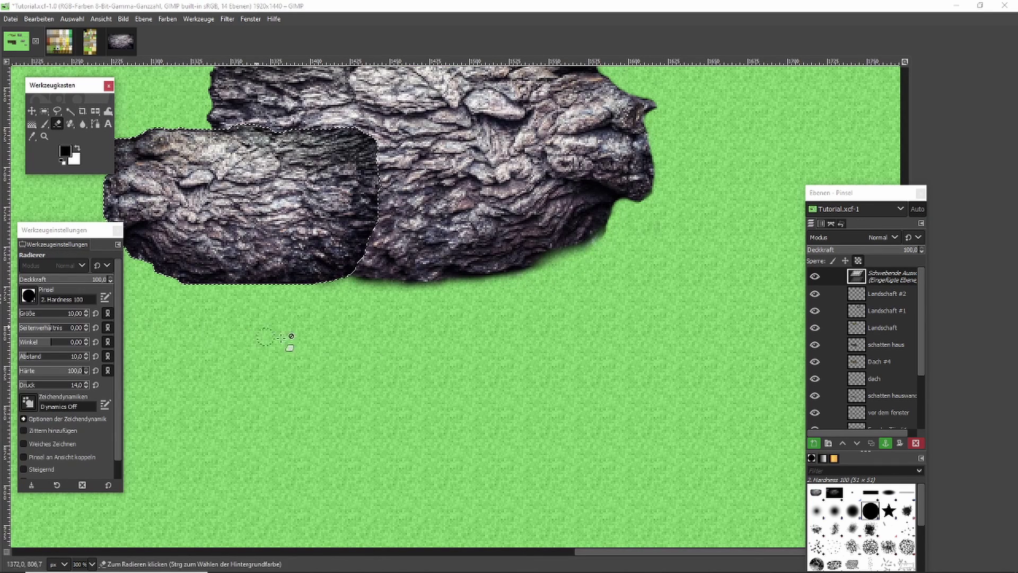
click(834, 511)
scroll(408, 245, down, 1)
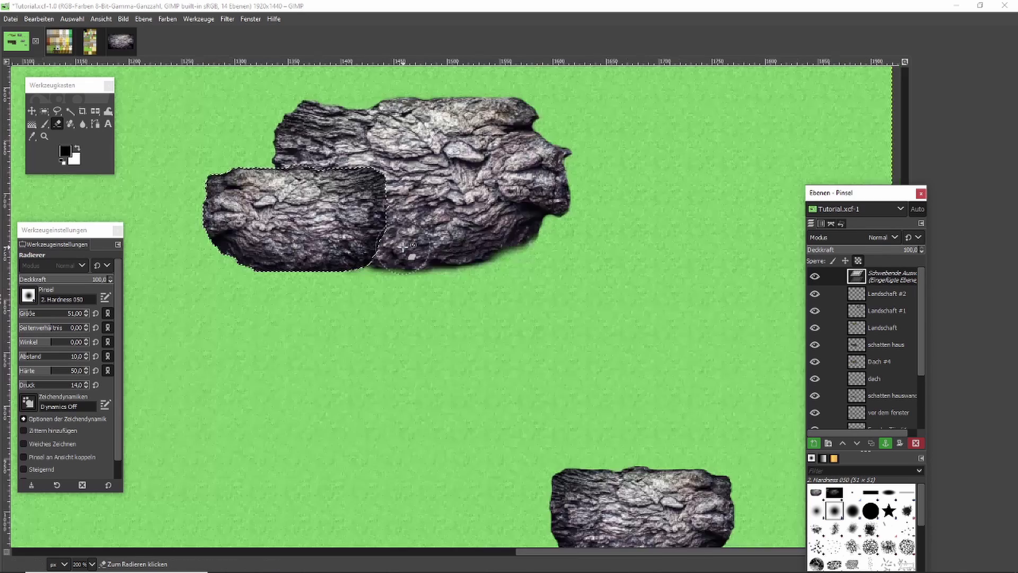
scroll(409, 245, up, 2)
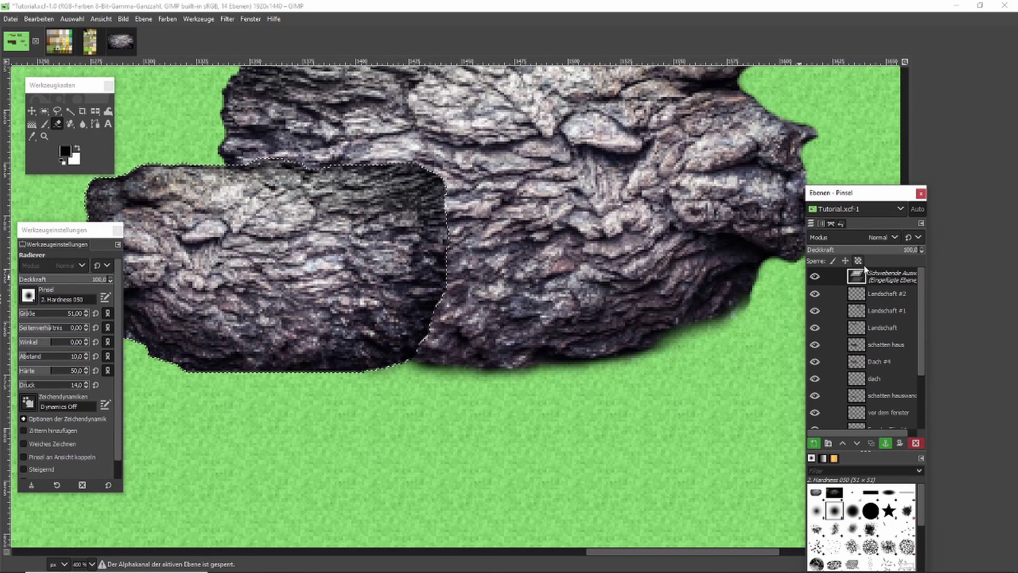
click(22, 314)
text(25)
key(Return)
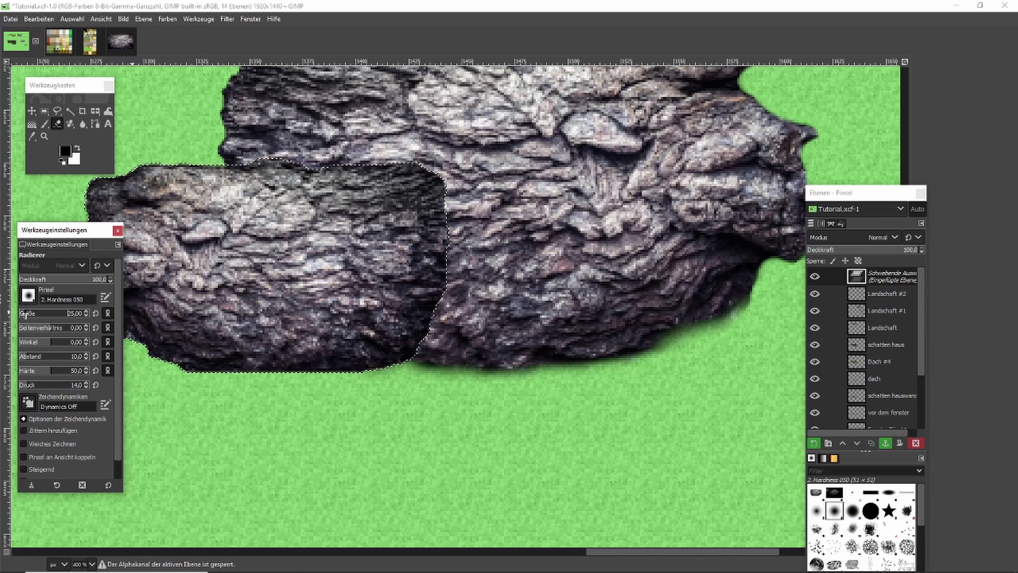
mouse_move(435, 289)
mouse_down()
mouse_move(424, 329)
mouse_move(445, 307)
mouse_move(419, 344)
mouse_up()
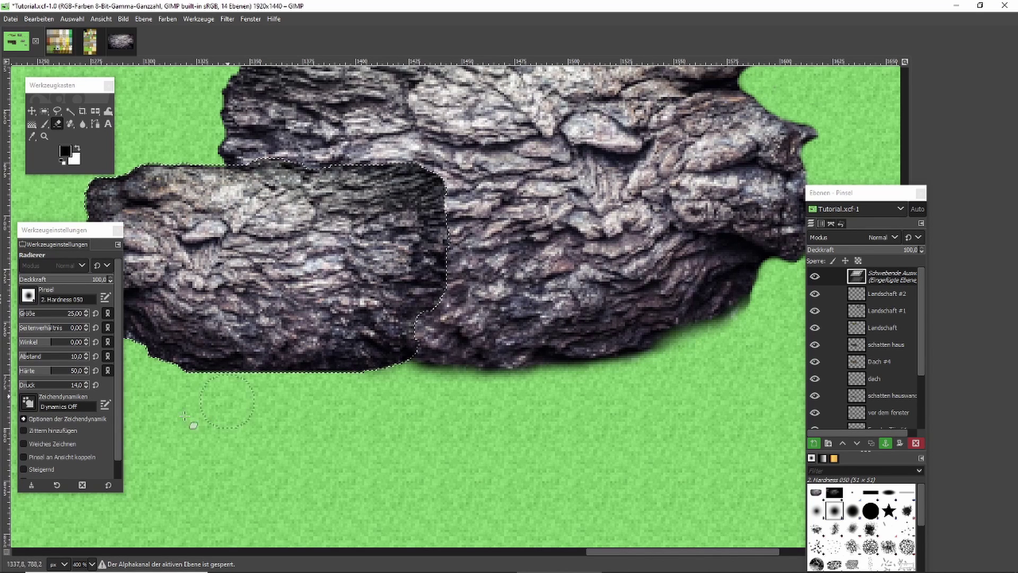
Set the eraser's Druck to 7 and soften the mirrored rock's overlapping edges to blend it into the large rock
click(29, 386)
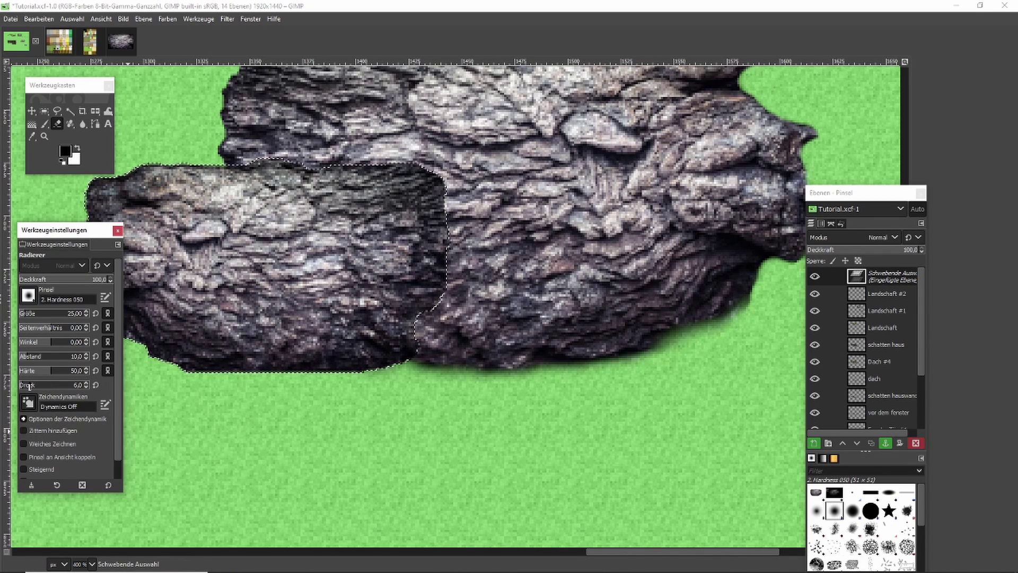
scroll(29, 386, up, 1)
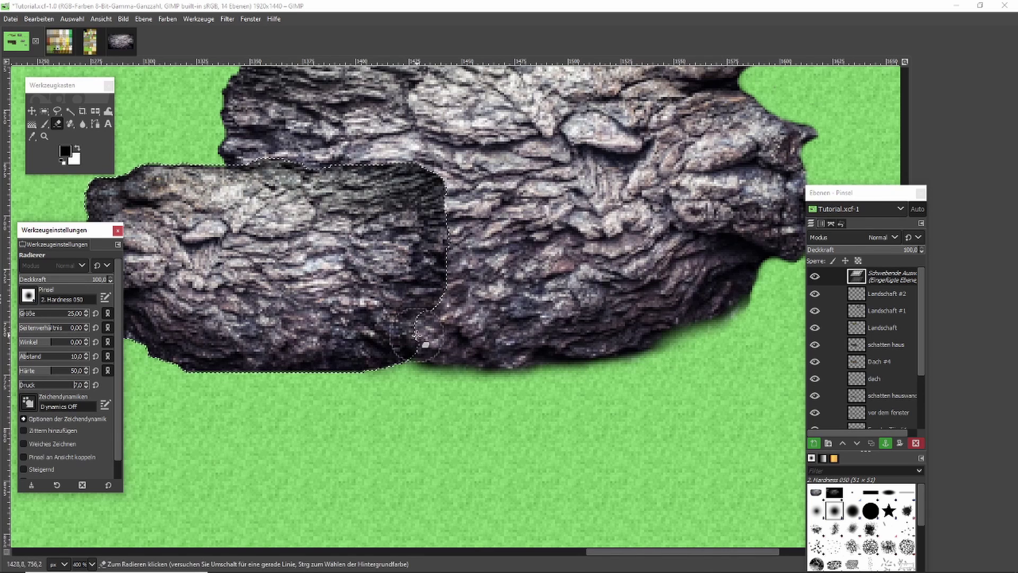
mouse_move(417, 335)
mouse_down()
mouse_move(458, 275)
mouse_move(449, 296)
mouse_move(457, 277)
mouse_move(426, 269)
mouse_move(472, 251)
mouse_move(473, 230)
mouse_move(453, 243)
mouse_move(468, 222)
mouse_move(442, 183)
mouse_move(445, 211)
mouse_move(434, 205)
mouse_move(433, 157)
mouse_move(417, 184)
mouse_move(388, 151)
mouse_move(381, 161)
mouse_move(331, 134)
mouse_move(251, 170)
mouse_up()
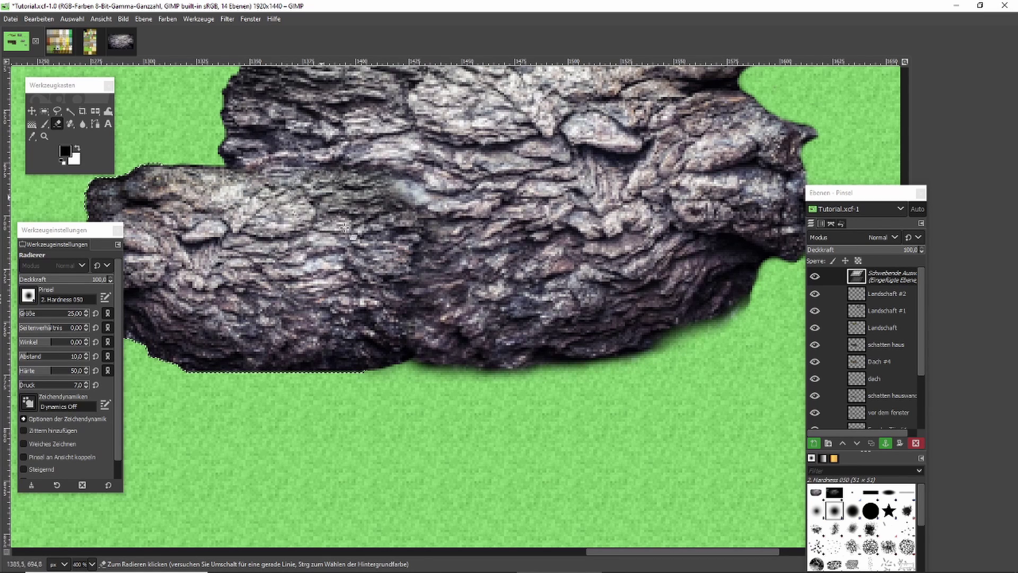
mouse_move(344, 228)
mouse_down()
mouse_move(436, 350)
mouse_move(420, 375)
mouse_move(424, 341)
mouse_move(375, 374)
mouse_move(365, 368)
mouse_move(403, 358)
mouse_move(367, 364)
mouse_move(351, 381)
mouse_move(297, 385)
mouse_move(356, 350)
mouse_move(281, 382)
mouse_move(310, 327)
mouse_move(292, 375)
mouse_move(235, 388)
mouse_move(265, 383)
mouse_move(200, 384)
mouse_move(187, 383)
mouse_move(228, 379)
mouse_move(182, 378)
mouse_move(230, 378)
mouse_move(183, 373)
mouse_move(215, 372)
mouse_up()
scroll(313, 375, down, 1)
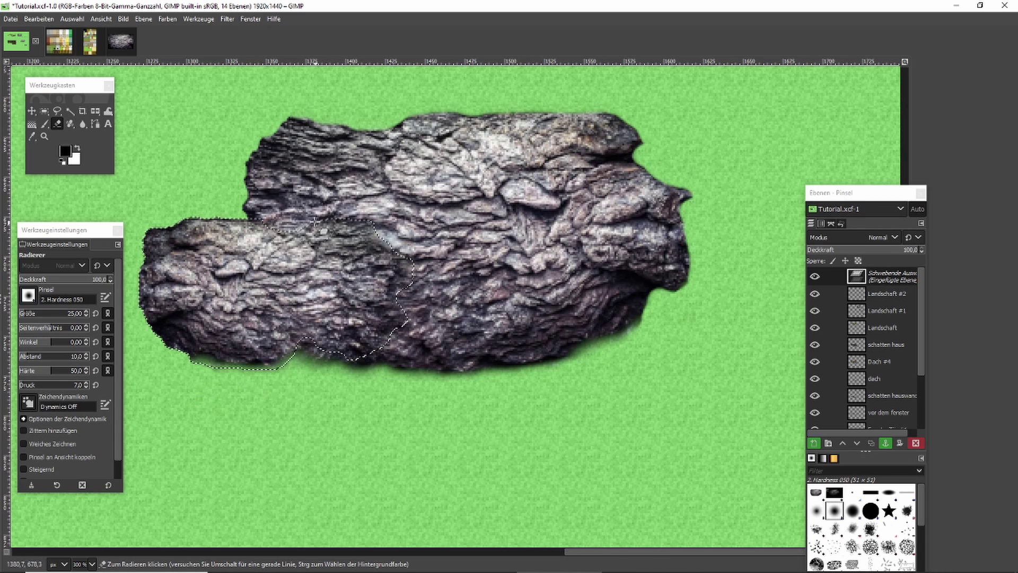
mouse_move(316, 223)
mouse_down()
mouse_move(360, 228)
mouse_move(366, 244)
mouse_move(343, 250)
mouse_up()
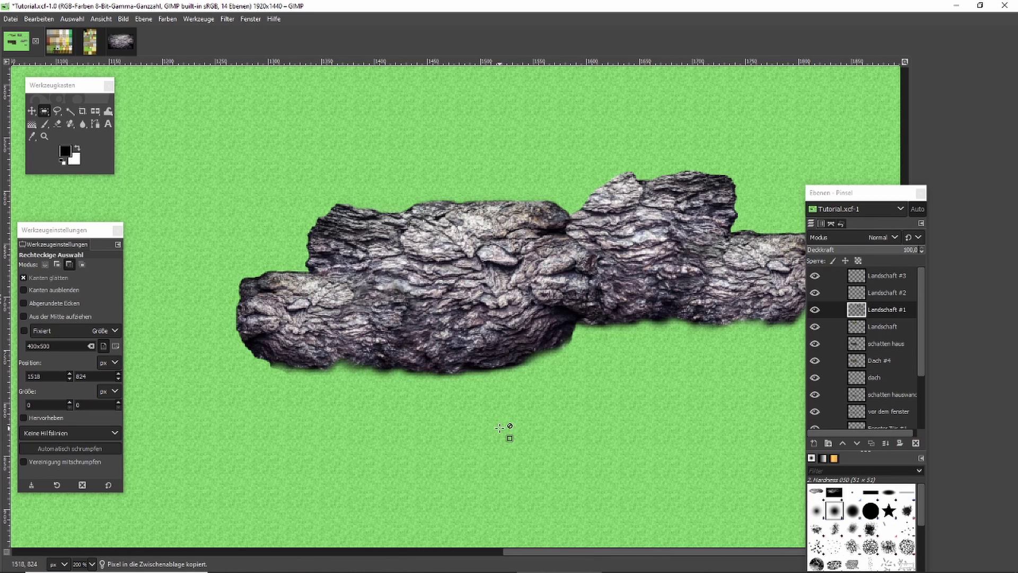
Paste the copied elongated stone on the Landschaft #3 layer and anchor it just below the large rock's lower-right edge
key(ctrl+v)
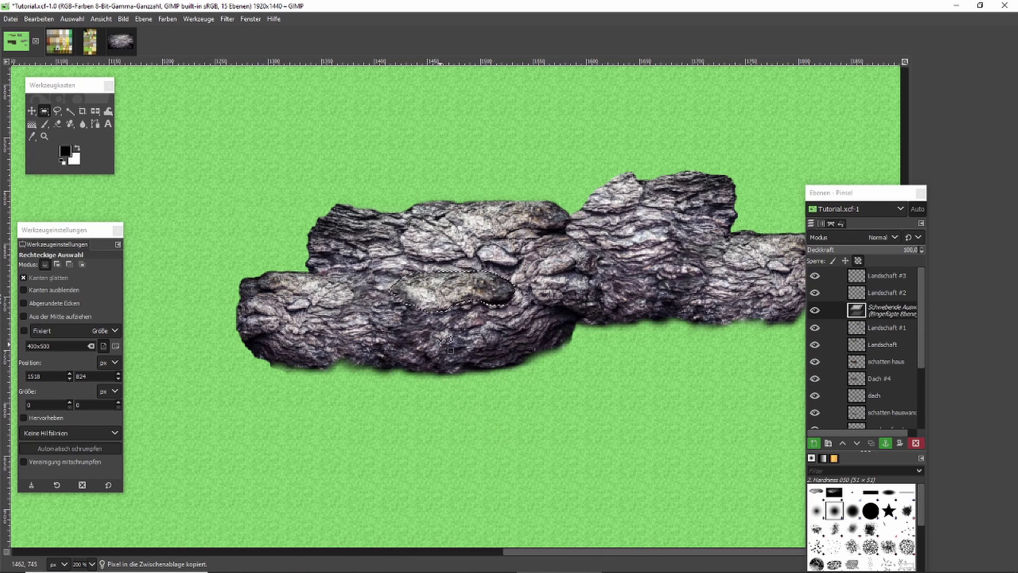
key(ctrl+h)
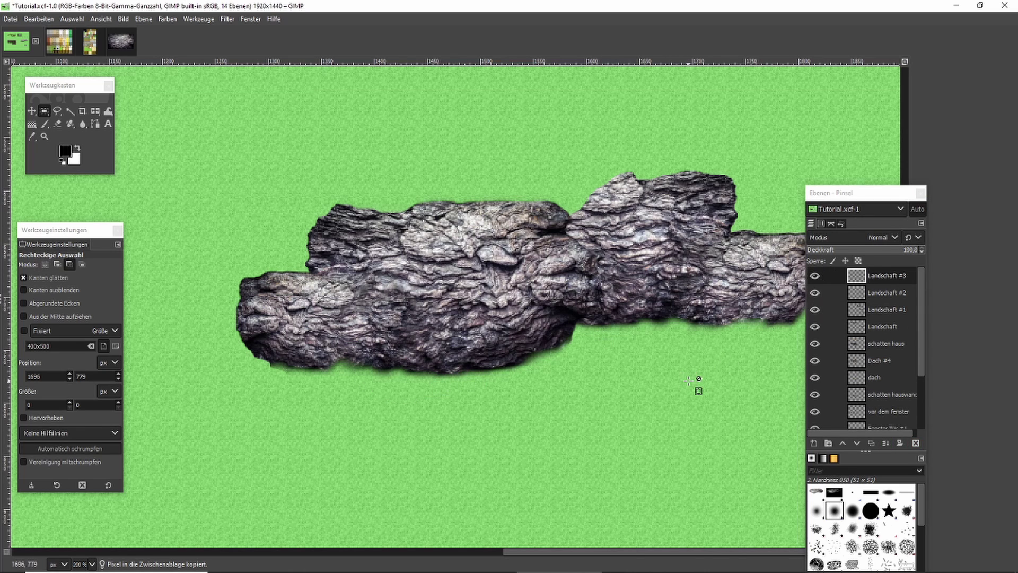
key(ctrl+v)
drag(481, 288, 621, 352)
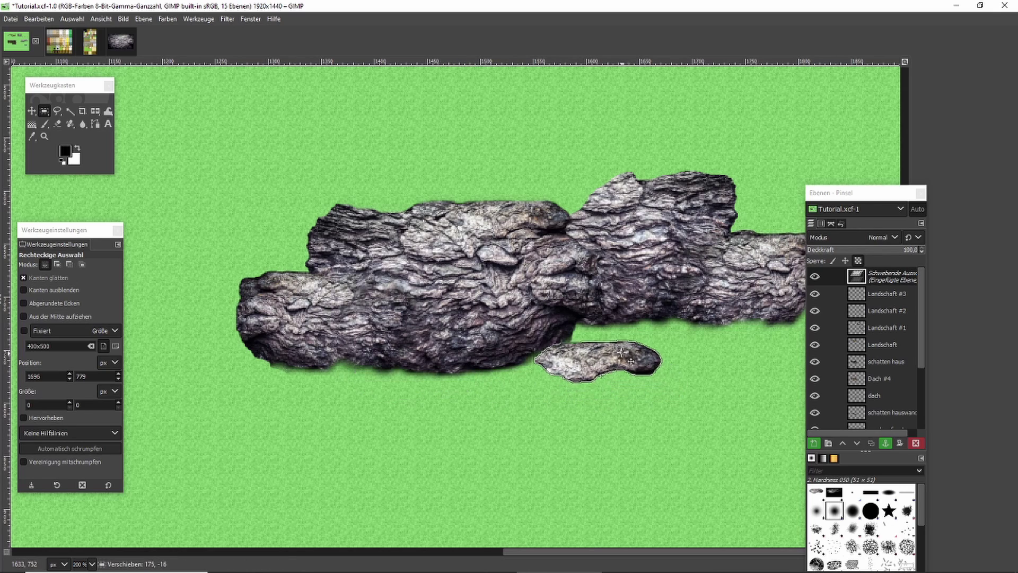
click(607, 414)
scroll(602, 409, down, 2)
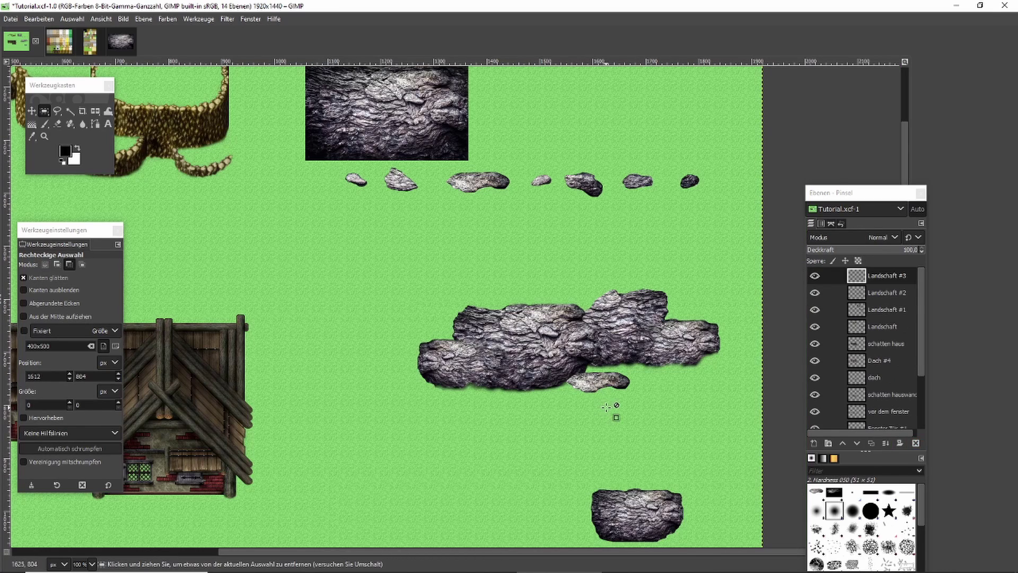
Paste the copied elongated stone on the Landschaft #3 layer and anchor it below the large rock's bottom edge, left of its middle
scroll(610, 408, up, 3)
key(ctrl+v)
drag(625, 357, 322, 359)
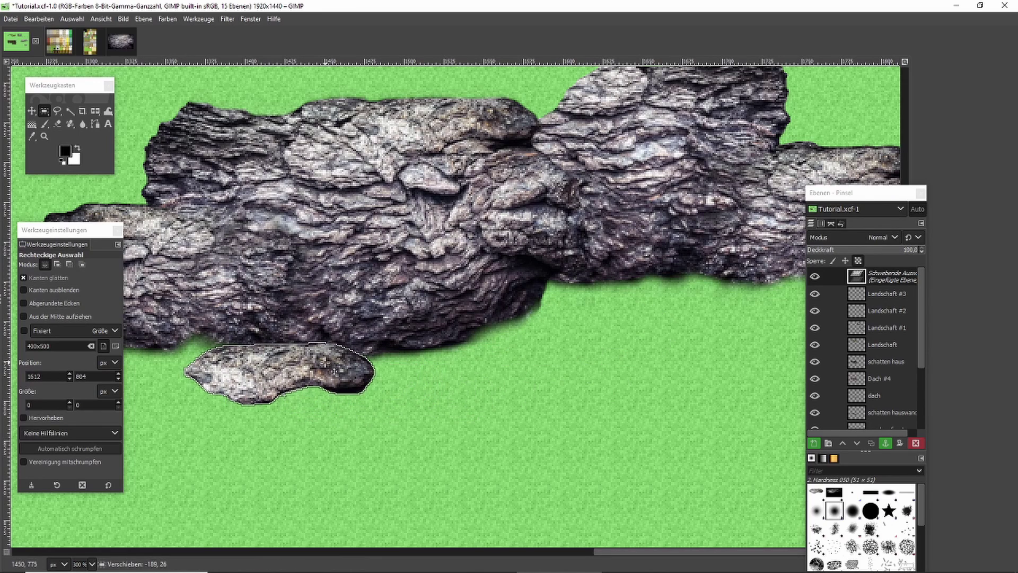
click(439, 363)
Copy the dark round stone from the larger stone row and anchor it on the curved rock's upper edge beside the light stone
scroll(439, 364, down, 1)
drag(577, 371, 634, 431)
key(ctrl+c)
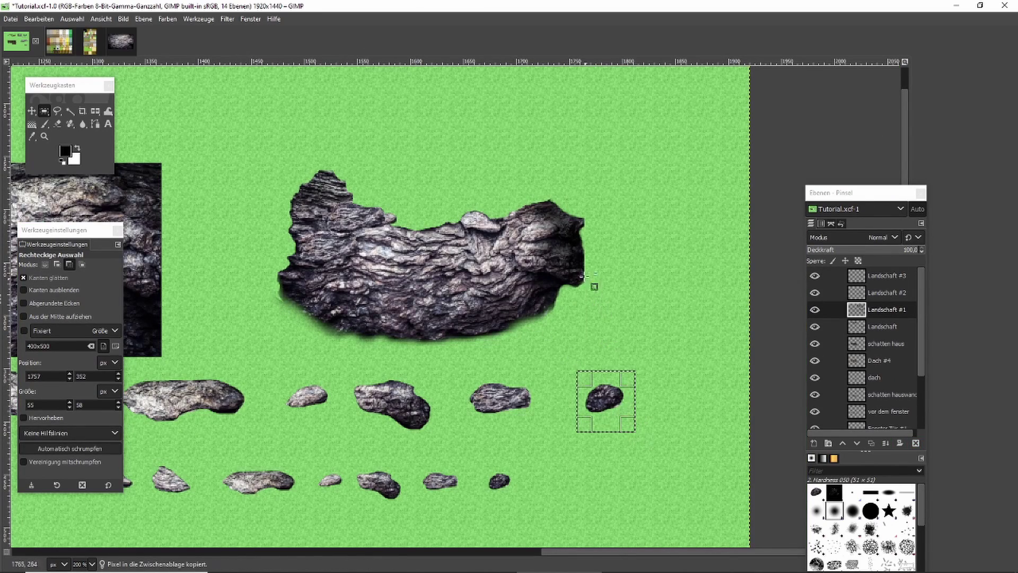
scroll(594, 287, up, 3)
key(ctrl+v)
drag(463, 292, 444, 172)
click(518, 164)
scroll(547, 171, down, 1)
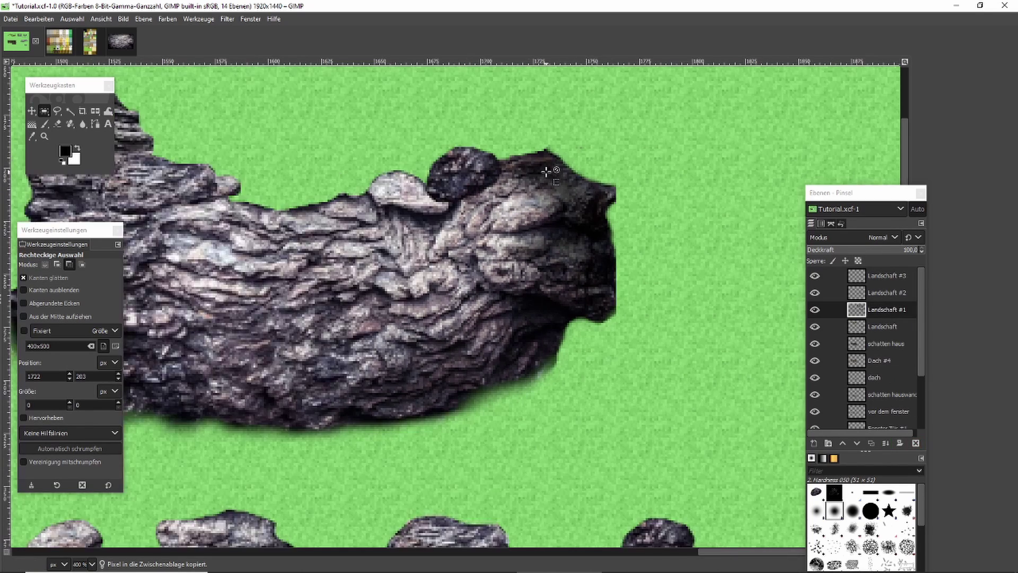
Copy the small dark stone from the smaller stone row and anchor it directly below the round stone on the curved rock
scroll(546, 171, down, 1)
scroll(406, 411, up, 1)
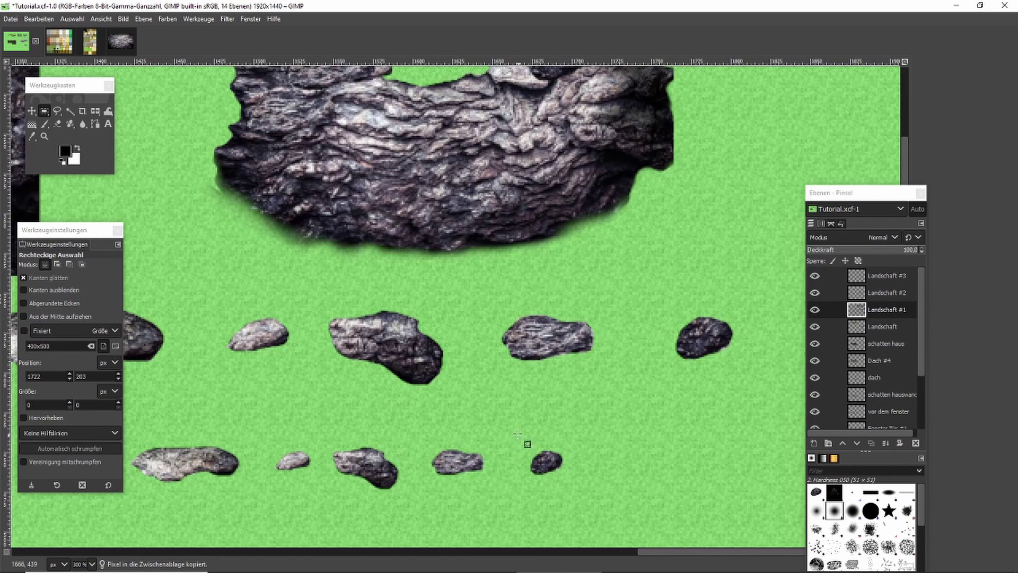
drag(516, 430, 582, 493)
scroll(600, 441, up, 3)
scroll(553, 204, up, 2)
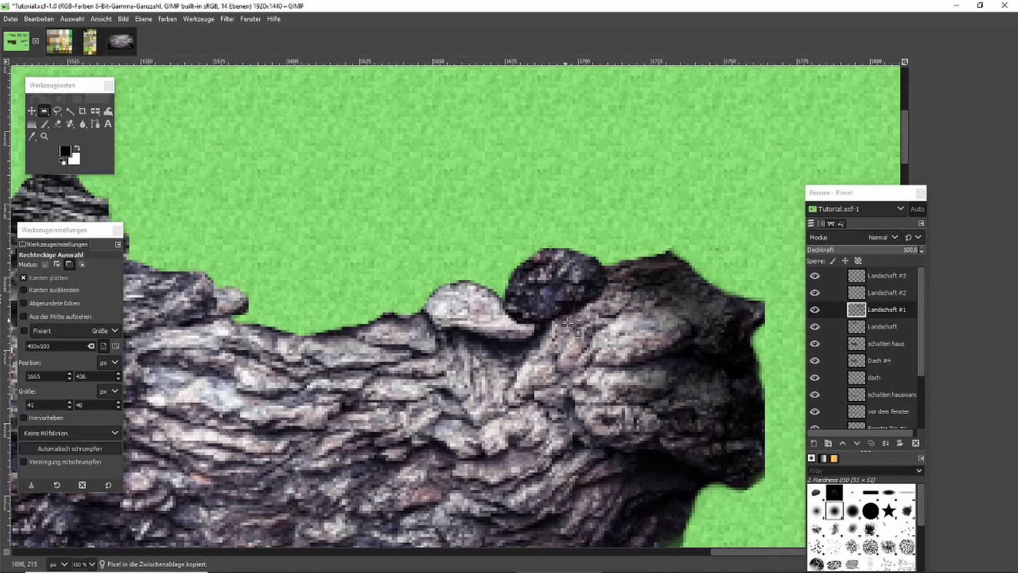
key(ctrl+v)
drag(476, 311, 548, 330)
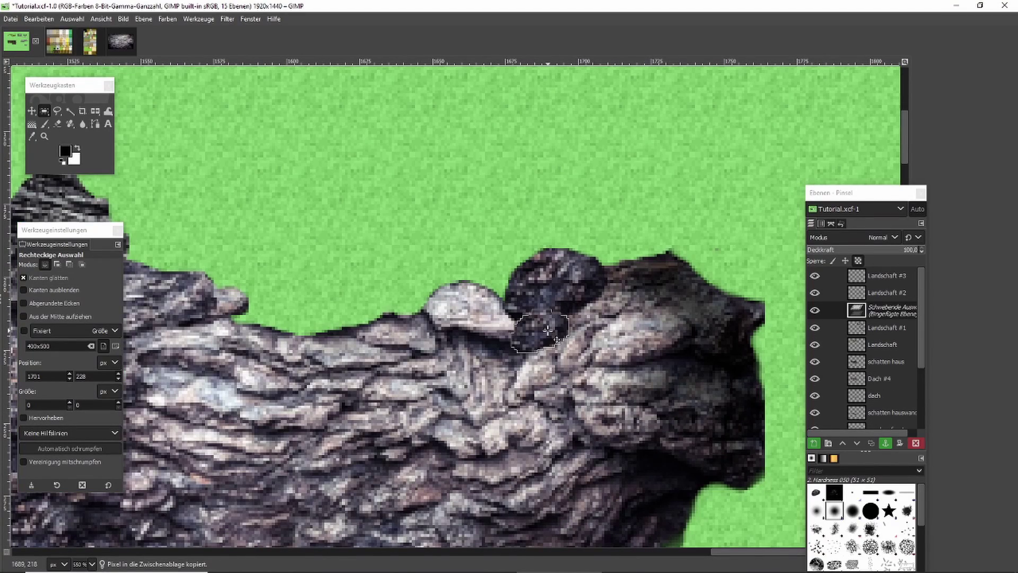
key(ctrl+h)
scroll(584, 323, down, 4)
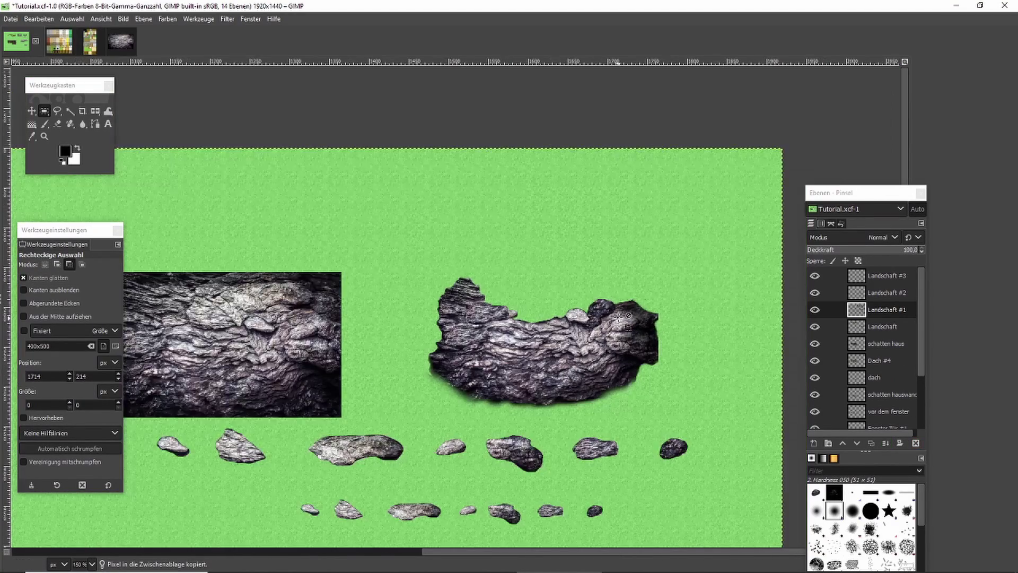
scroll(619, 317, down, 2)
scroll(651, 315, up, 2)
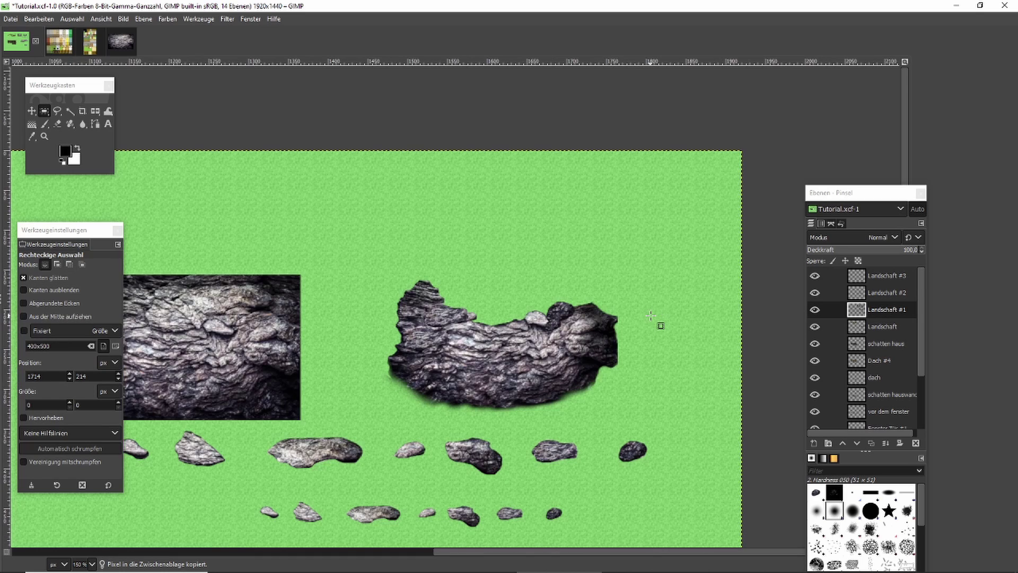
Copy the small light stone at the start of the smaller row and anchor it on the curved rock's upper-right tip
scroll(651, 317, down, 3)
drag(251, 374, 287, 410)
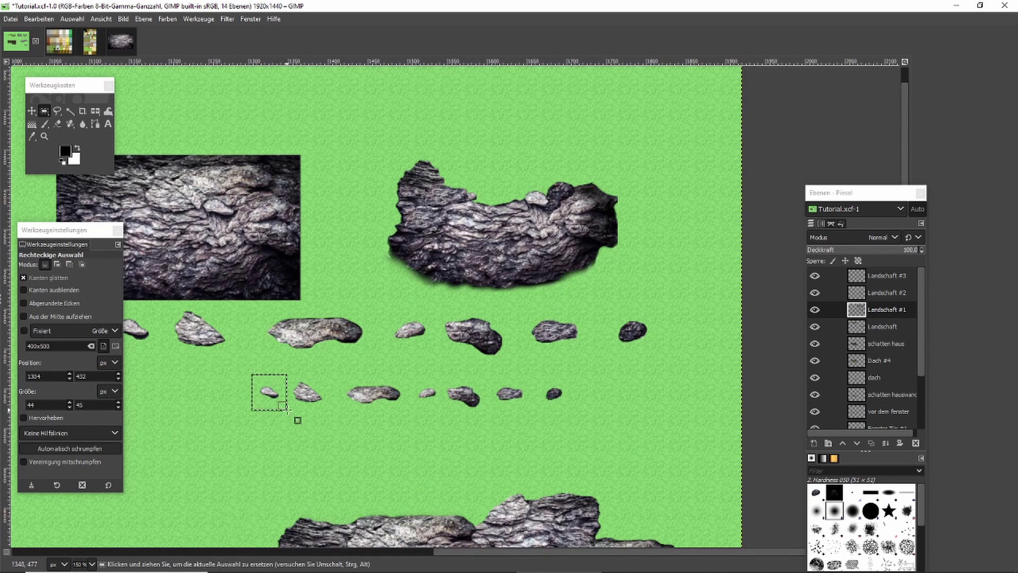
scroll(578, 186, up, 4)
key(ctrl+v)
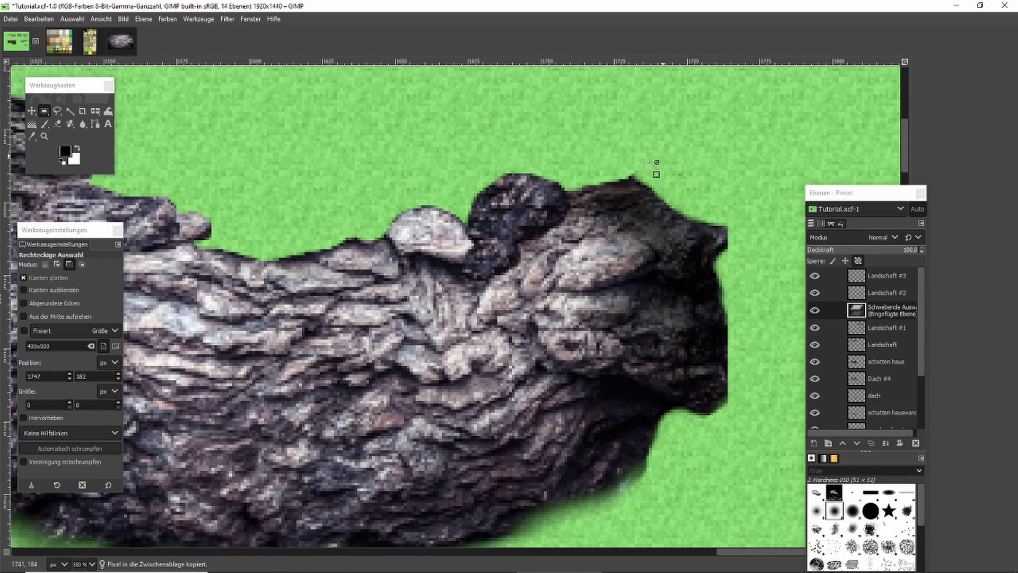
drag(456, 301, 641, 189)
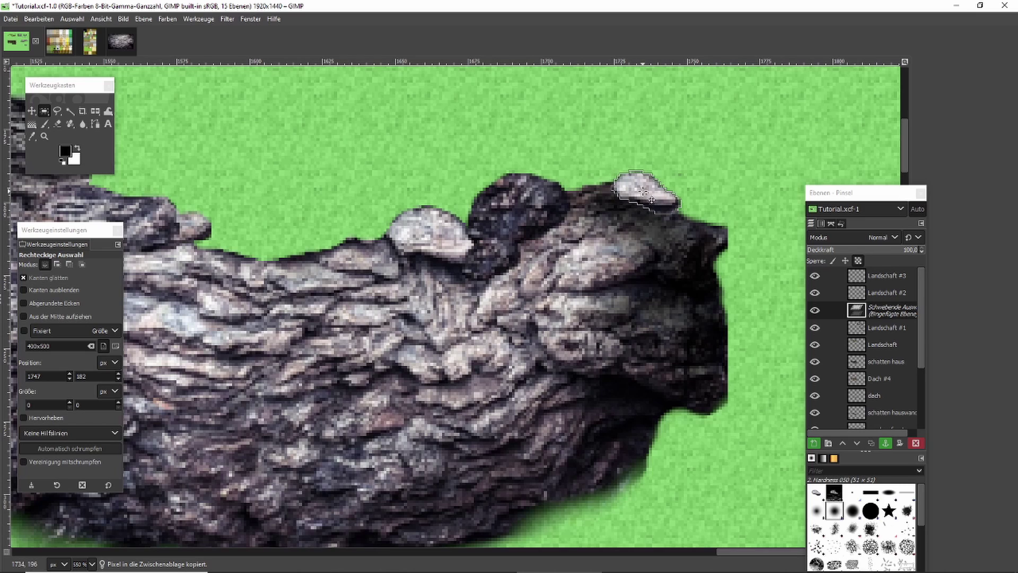
click(686, 160)
scroll(687, 160, down, 4)
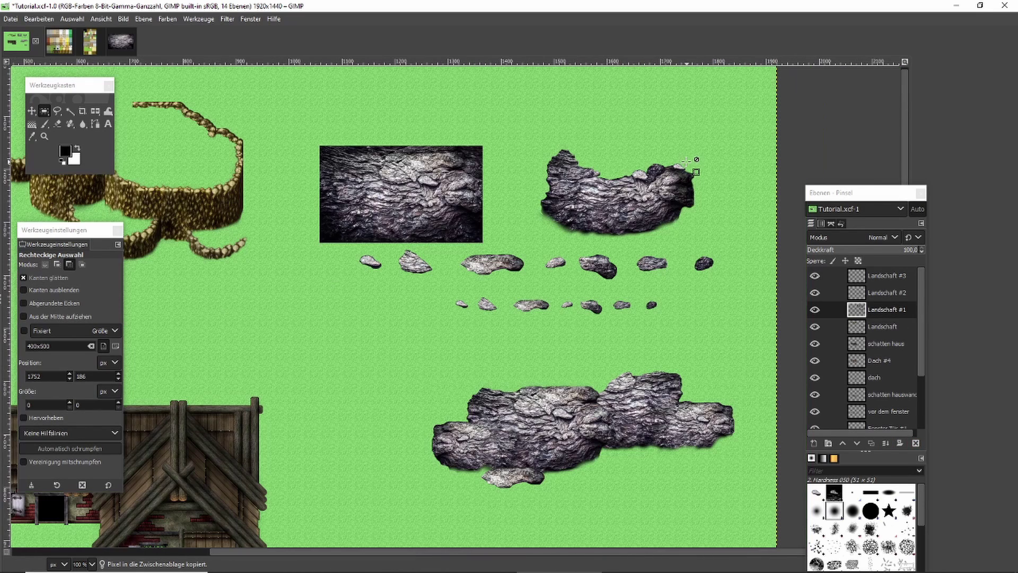
scroll(734, 143, up, 1)
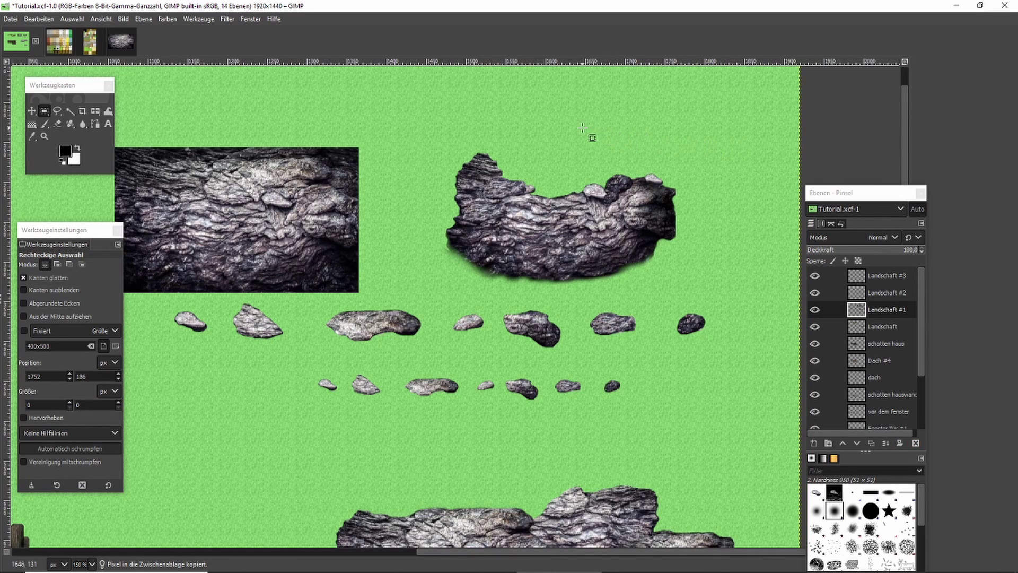
scroll(552, 128, up, 1)
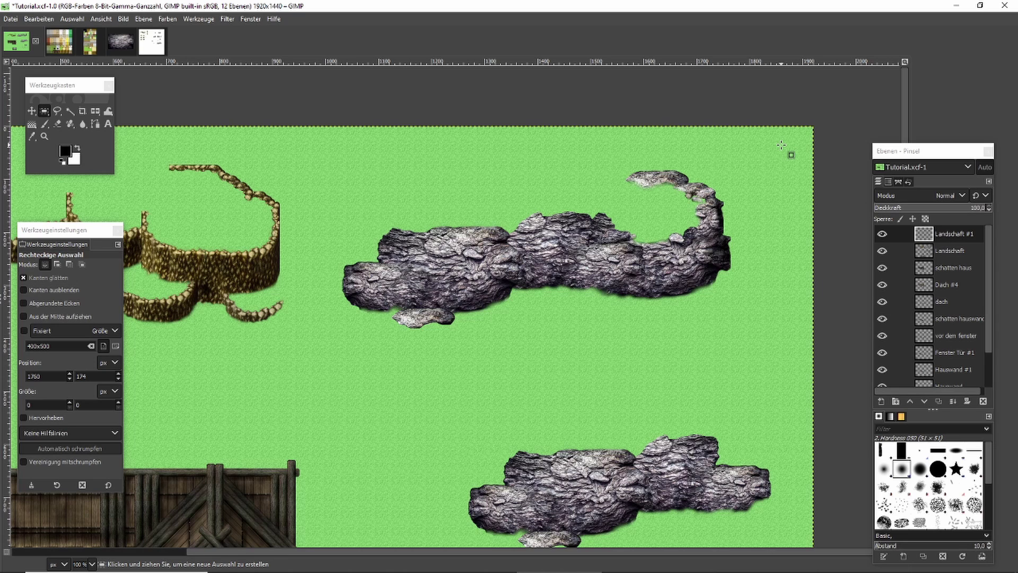
Toggle the Landschaft #1 and Landschaft layers off and on to compare which rock pieces each one holds
click(882, 234)
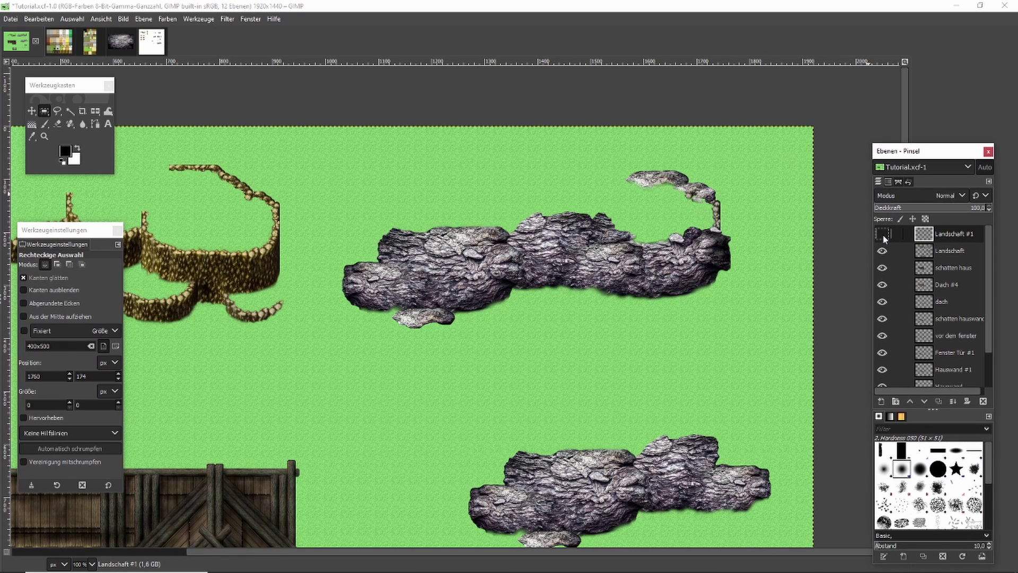
click(883, 234)
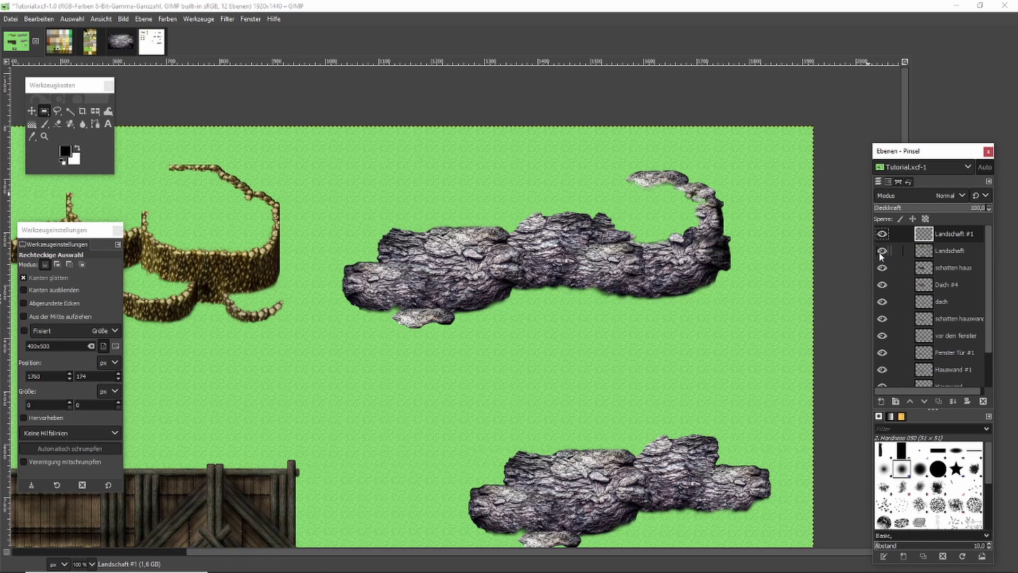
click(881, 252)
click(881, 251)
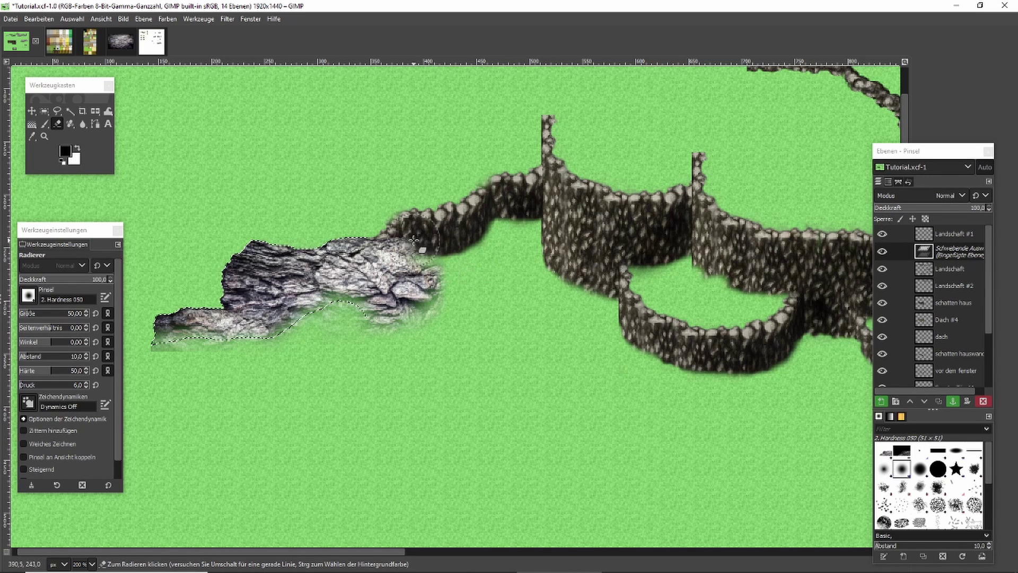
Erase the floating rock's right edge beside the stone cliff with the size 50 brush at Druck 6, then anchor it on the Landschaft layer
mouse_move(414, 240)
mouse_down()
mouse_move(430, 238)
mouse_move(475, 270)
mouse_move(431, 280)
mouse_move(432, 314)
mouse_move(412, 304)
mouse_move(432, 313)
mouse_up()
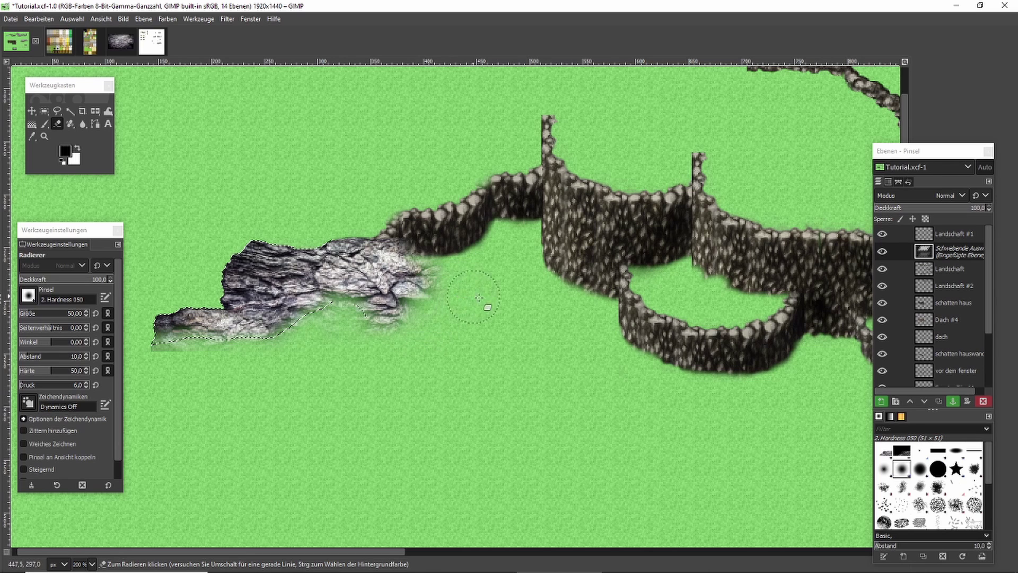
click(45, 111)
click(227, 141)
scroll(334, 152, down, 2)
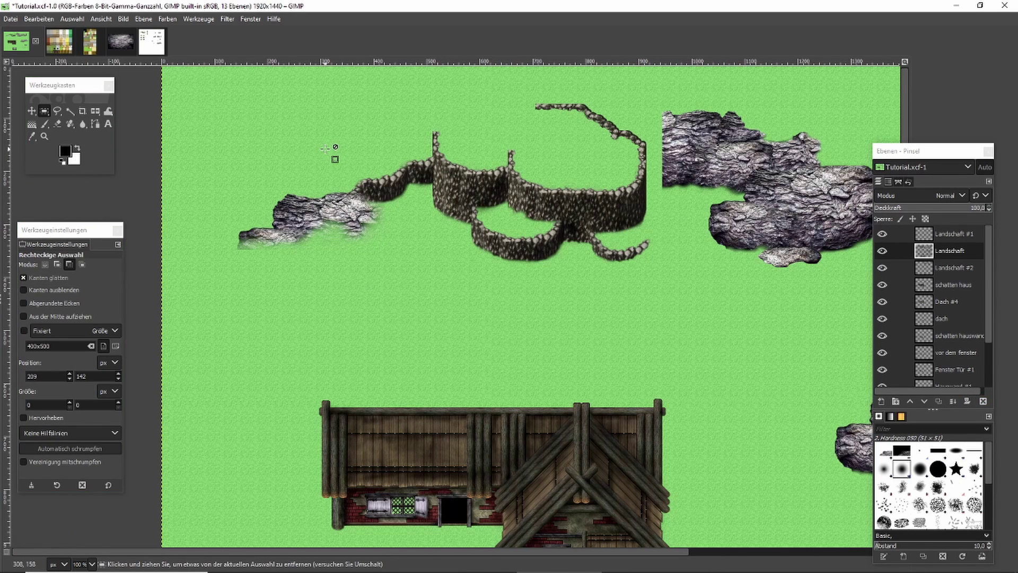
scroll(326, 148, up, 1)
scroll(489, 151, down, 2)
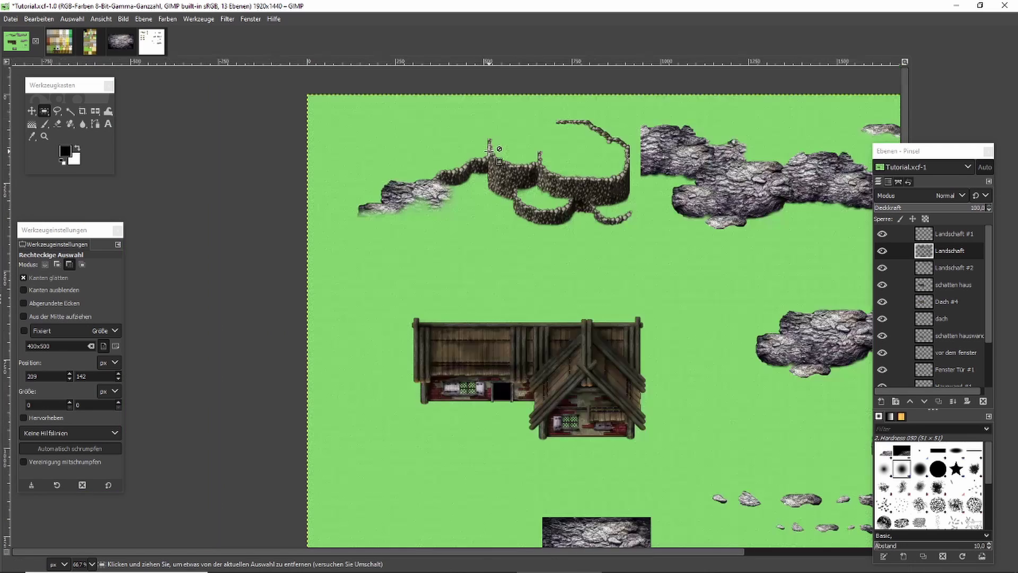
scroll(709, 120, up, 1)
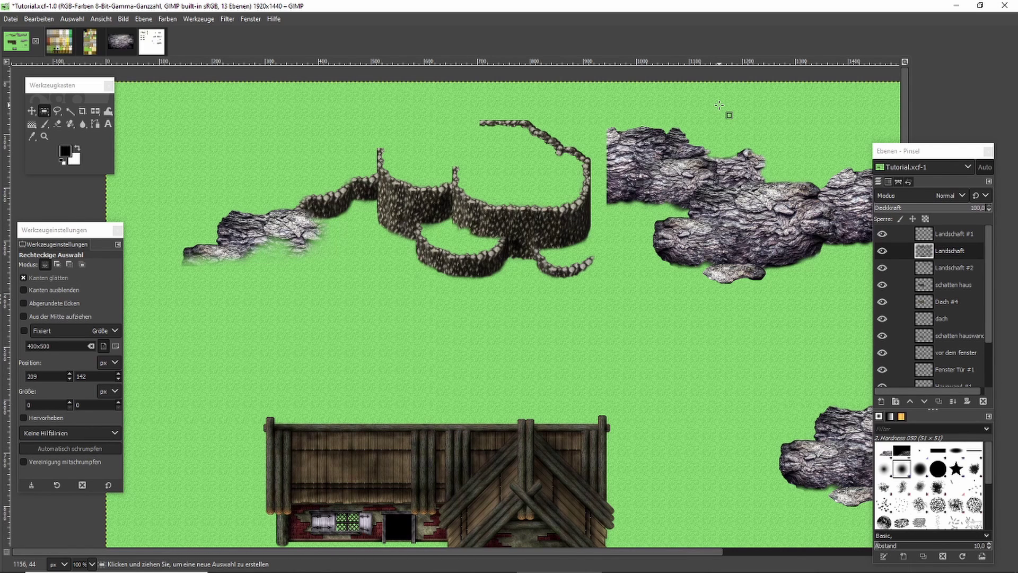
Hide and show the Landschaft layer to examine which parts of the cliffs lie on it
scroll(785, 223, right, 3)
click(882, 250)
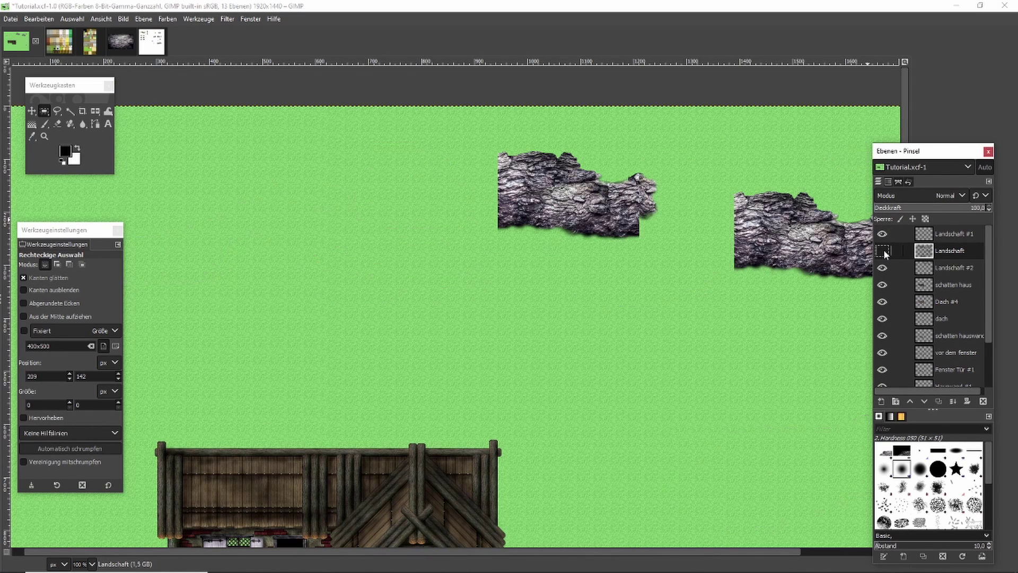
click(882, 250)
Recolour a 428 × 342 px selection over the large rock with Farbton -20.2 and Sättigung 100, then clear the selection
drag(521, 159, 748, 340)
click(168, 19)
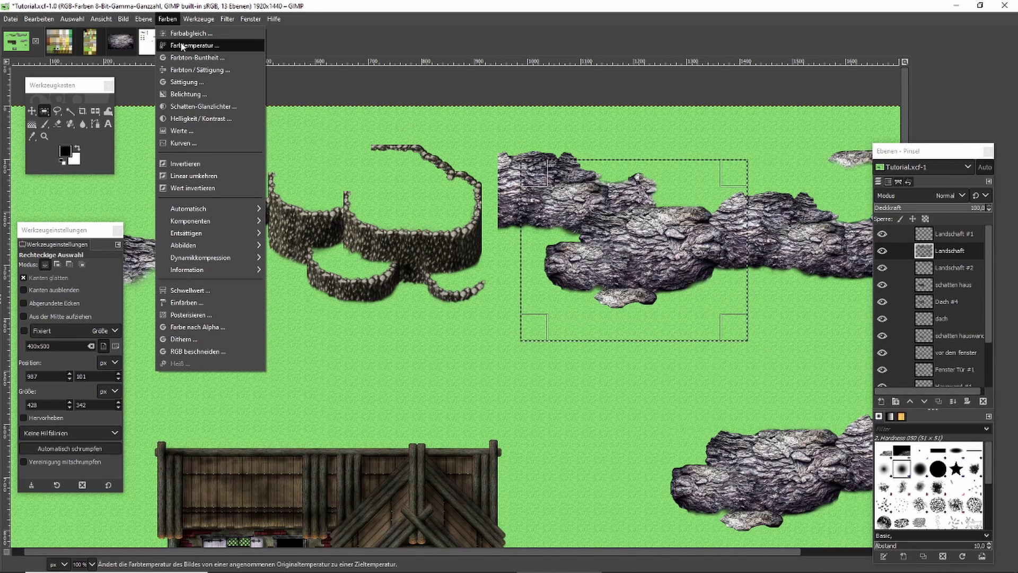
click(200, 69)
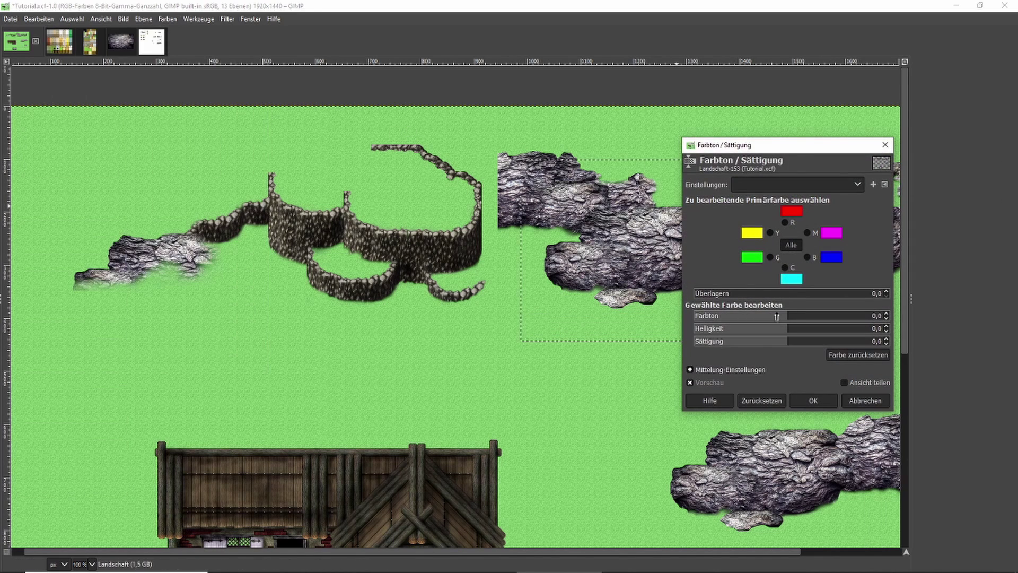
drag(776, 316, 816, 325)
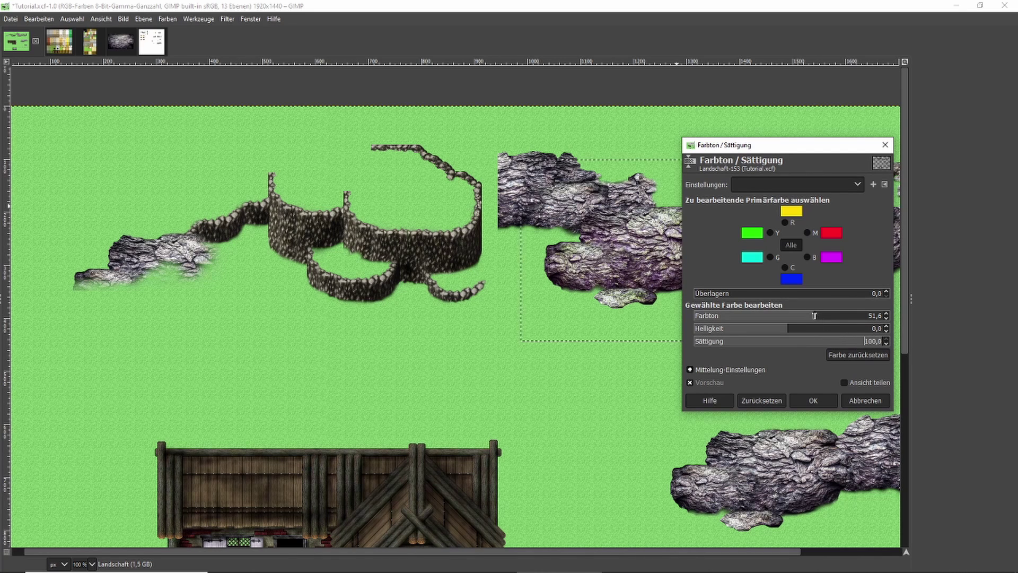
drag(815, 315, 778, 327)
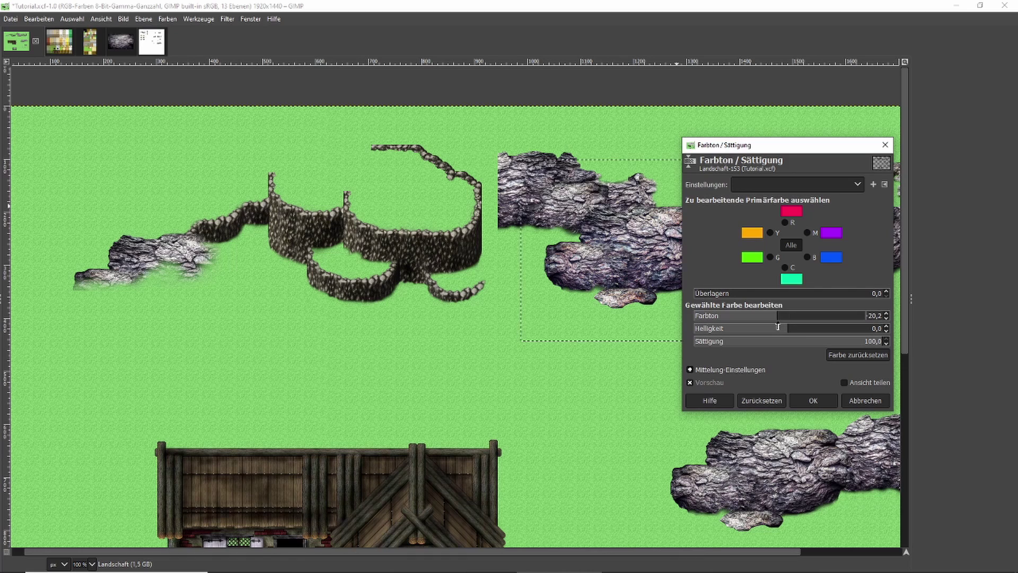
click(817, 399)
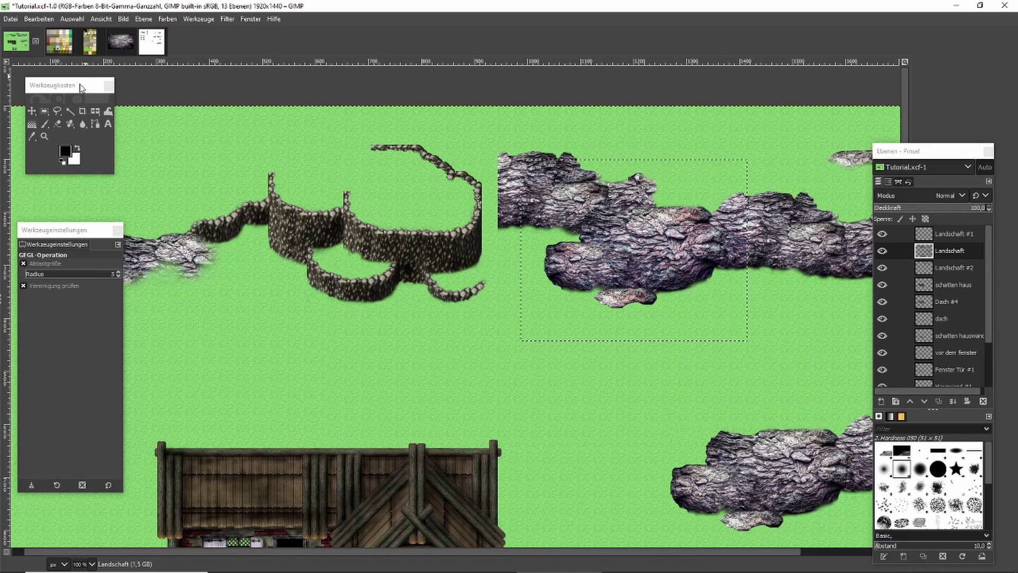
click(45, 111)
click(435, 179)
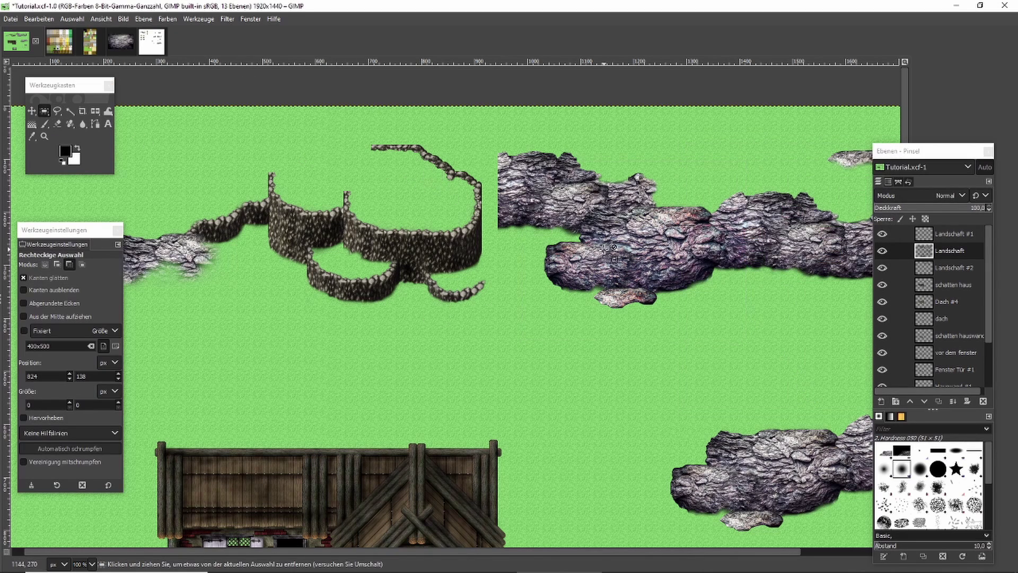
Try the floating house in front of the stone cliff and anchor it on the Hauswand layer
scroll(604, 250, up, 2)
mouse_move(576, 270)
mouse_down()
mouse_move(580, 244)
mouse_move(585, 266)
mouse_up()
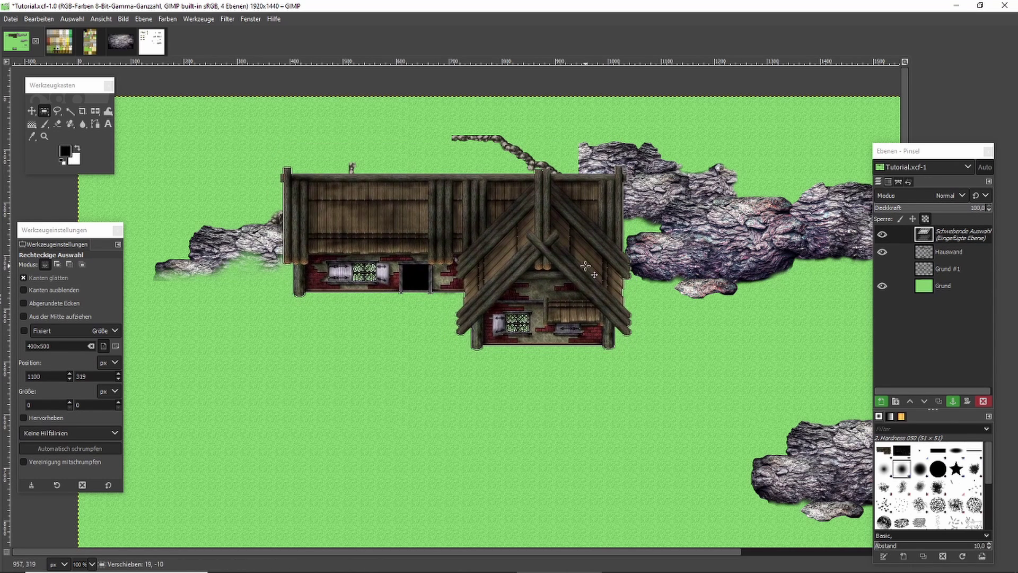
key(ctrl+h)
scroll(669, 227, down, 1)
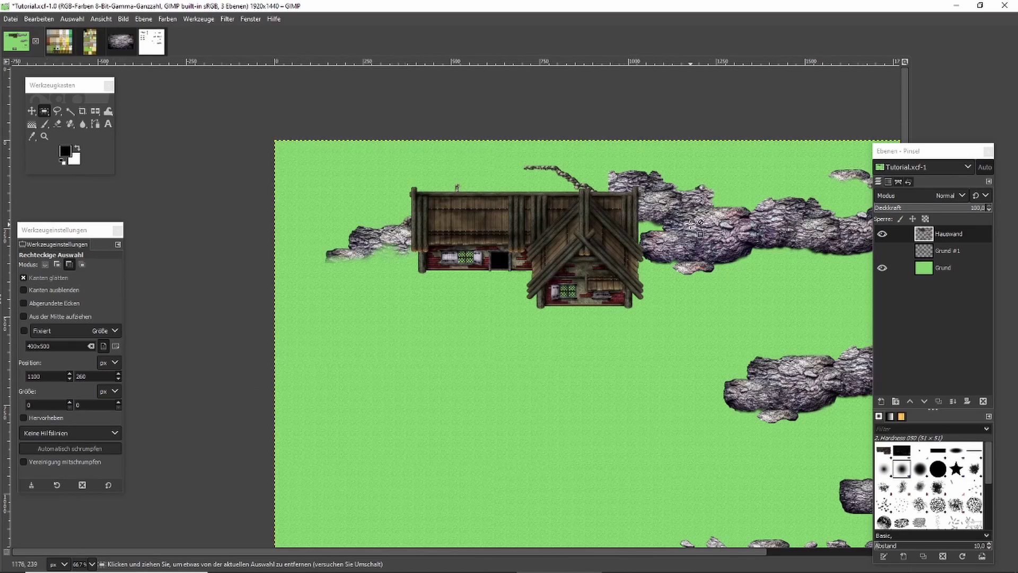
Undo the house's anchoring and try it farther right, in front of the large rock formation
scroll(690, 226, up, 1)
key(ctrl+z)
drag(616, 252, 742, 299)
key(ctrl+h)
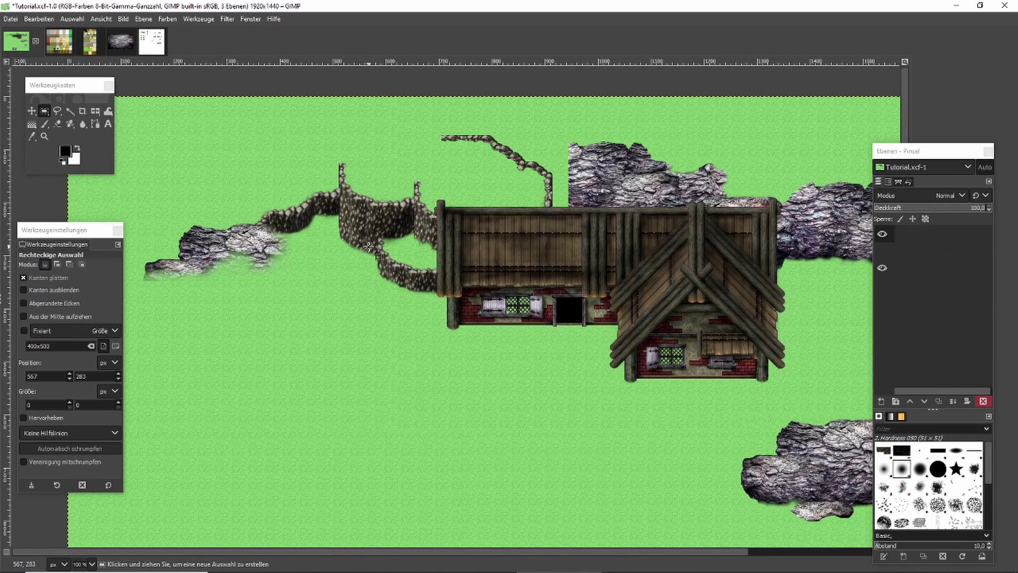
Undo the last anchoring, move the house back in front of the stone cliff and anchor it on the Hauswand layer
scroll(381, 248, down, 1)
key(ctrl+v)
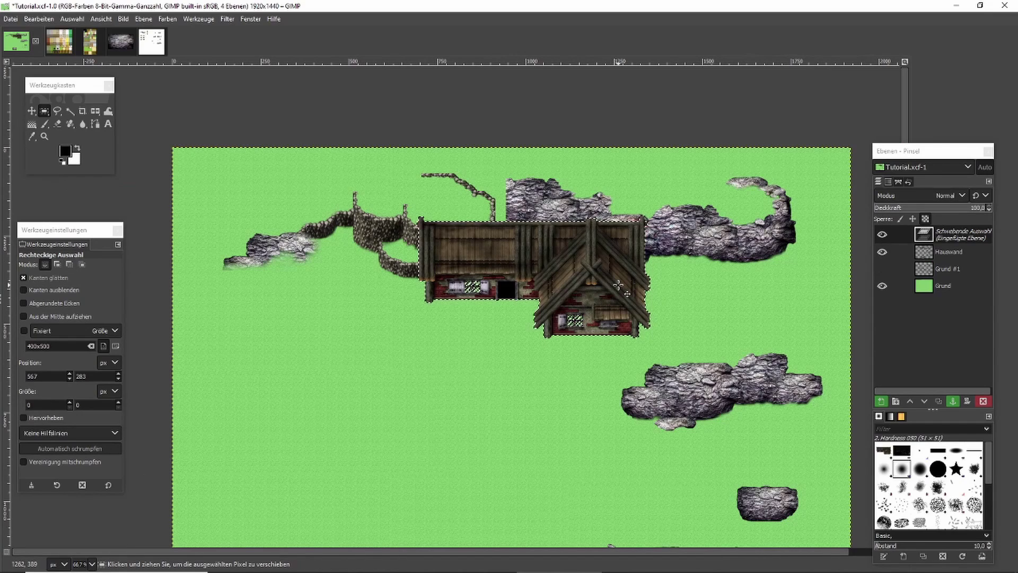
drag(618, 286, 529, 270)
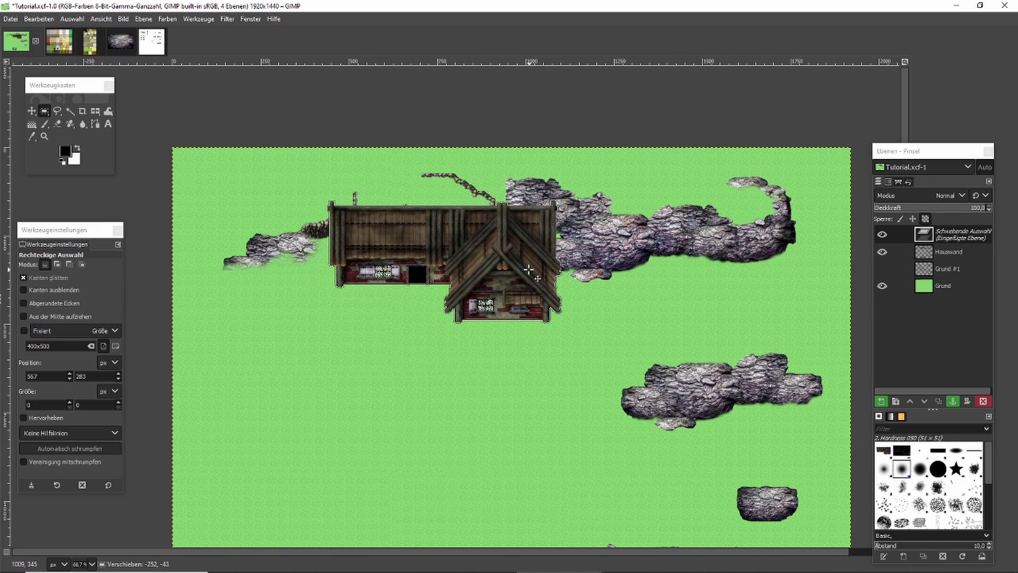
click(454, 340)
scroll(416, 291, up, 1)
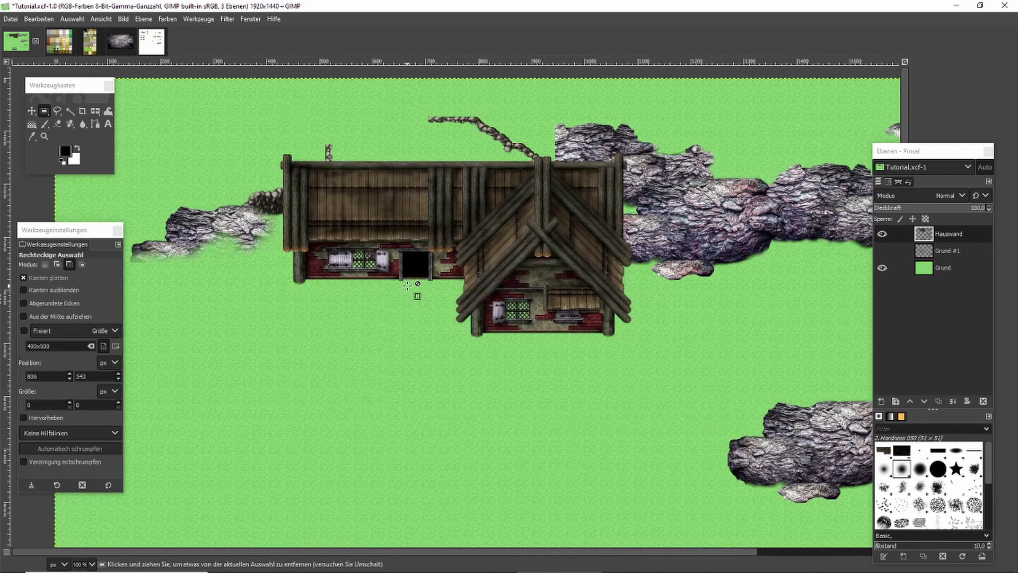
scroll(407, 286, down, 1)
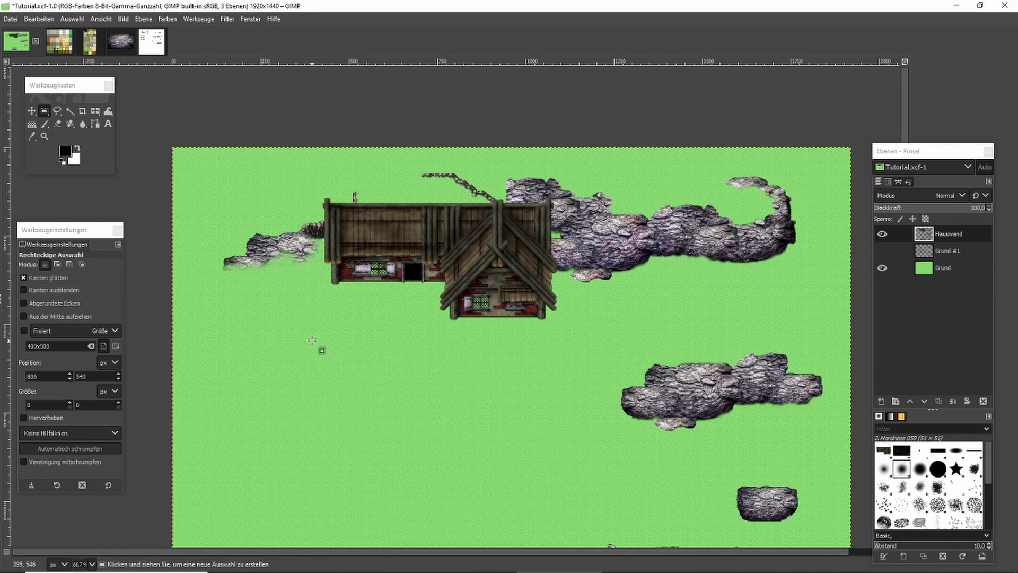
scroll(308, 336, up, 1)
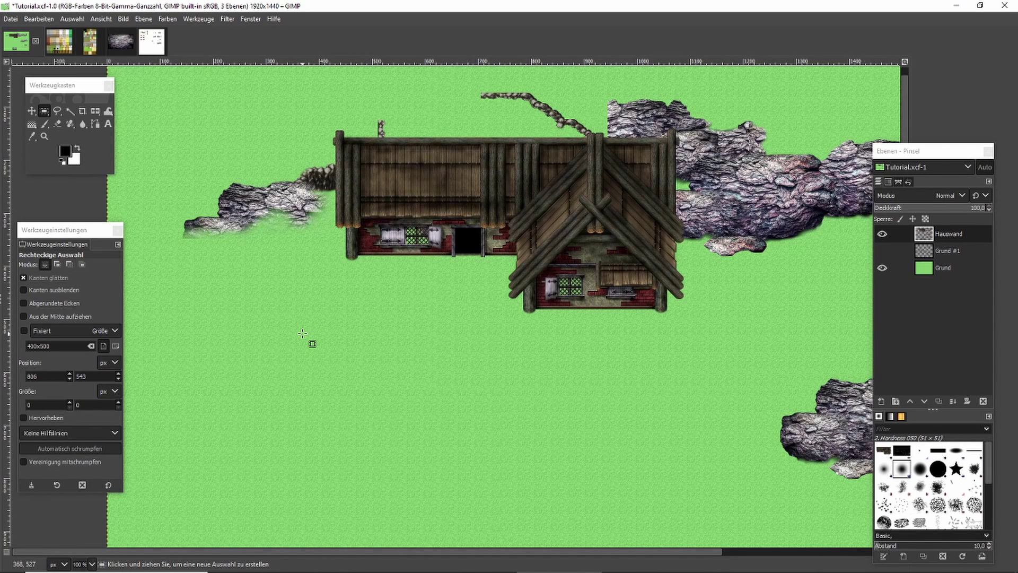